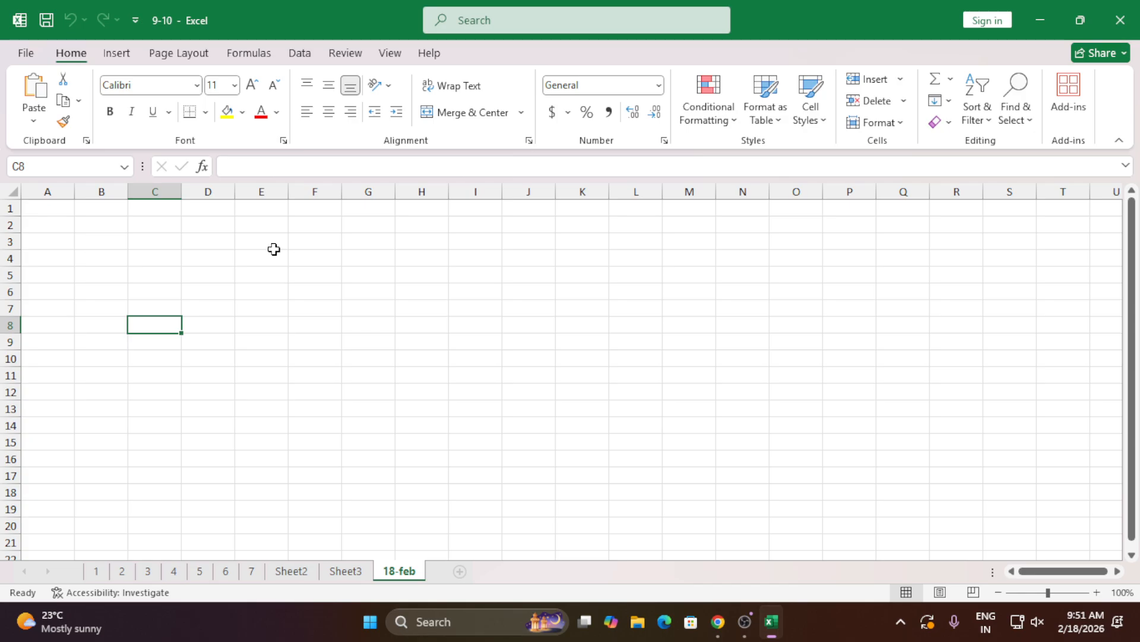
# - Enter the heading Date in cell A1 and the first date 01-jan-2025 in cell A2
pyautogui.click(38, 212)
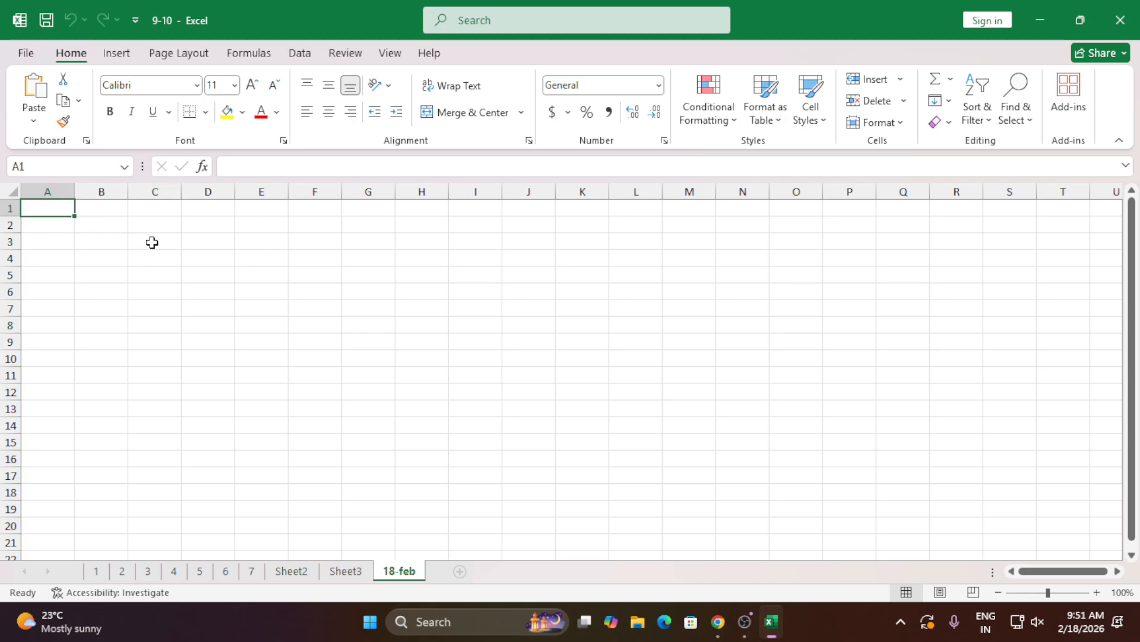
pyautogui.write('Date')
pyautogui.press('Return')
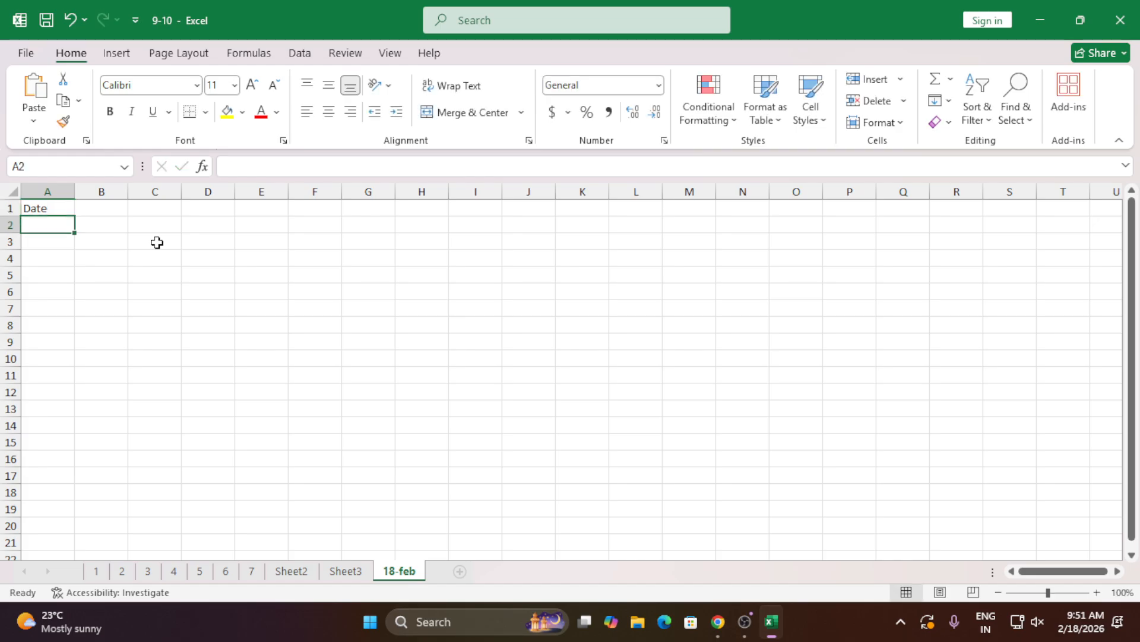
pyautogui.write('01-jan-2025')
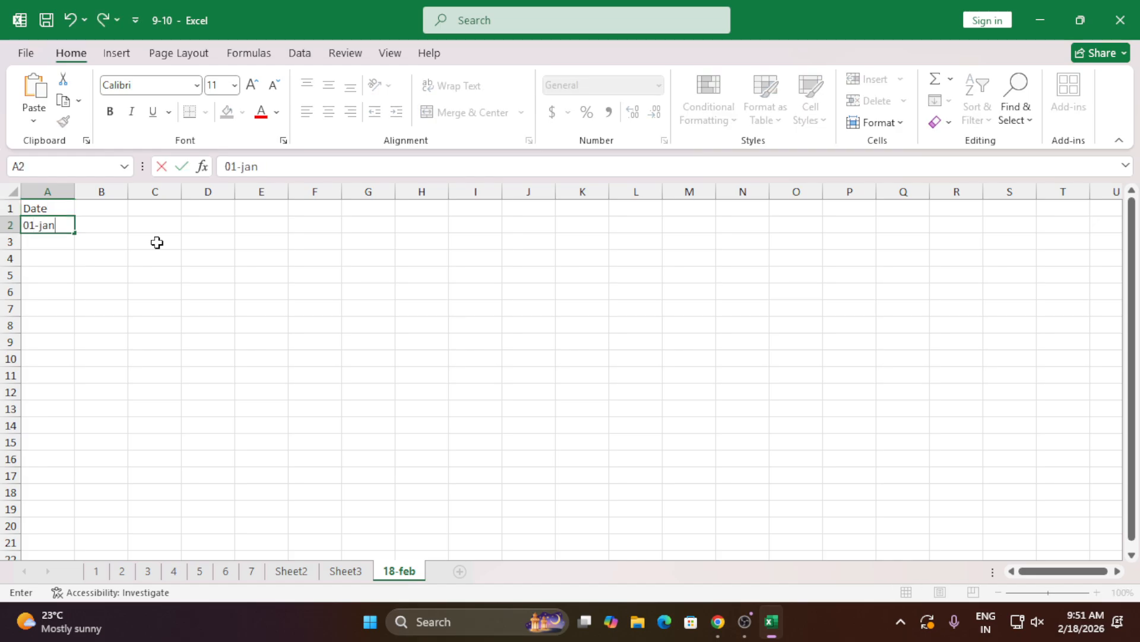
pyautogui.hotkey('ctrl', 'Return')
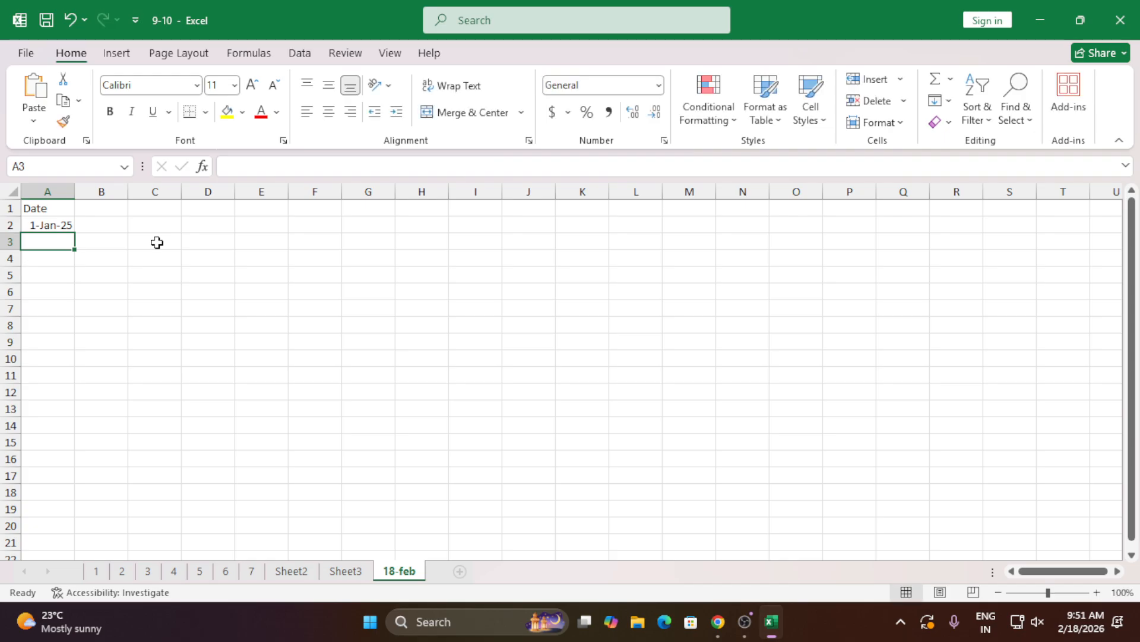
# - Fill the date series from A2 down column A through 2-Feb-26 in row 399
pyautogui.click(70, 226)
pyautogui.moveTo(72, 233); pyautogui.dragTo(73, 541)
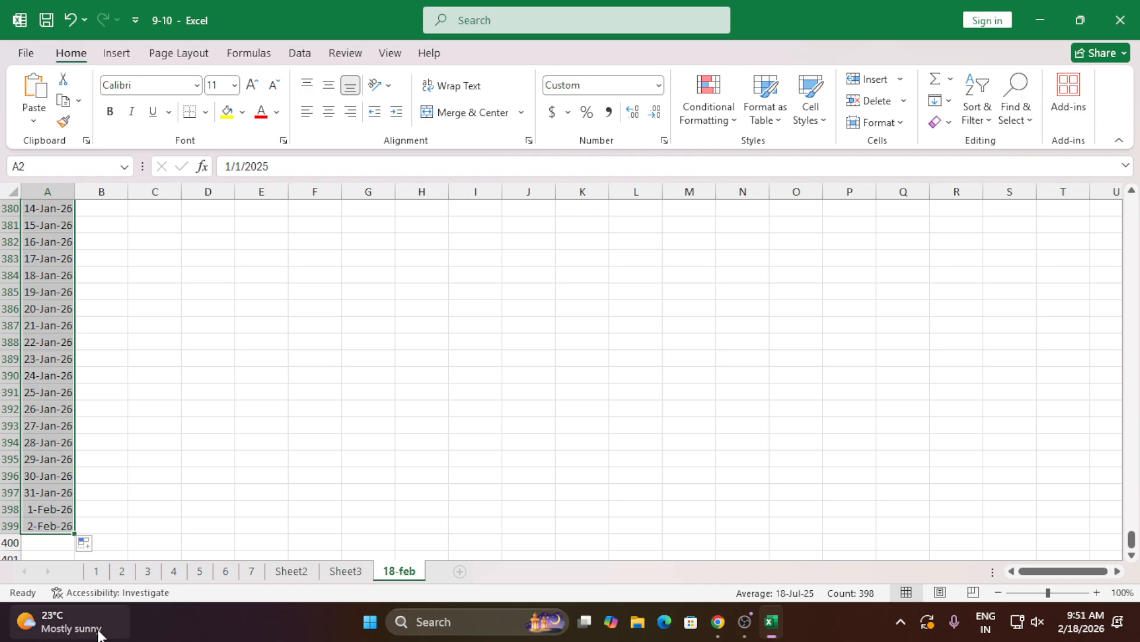
pyautogui.scroll(4, 142, 421)
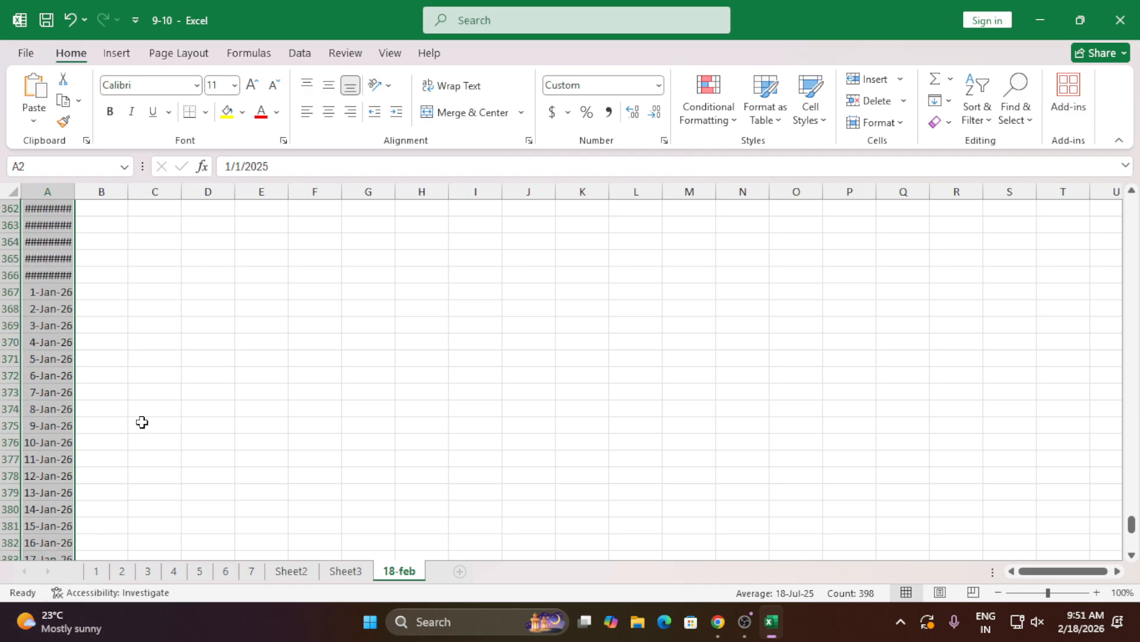
pyautogui.hotkey('ctrl', 'Home')
pyautogui.press('Right')
pyautogui.press('Right')
pyautogui.press('Right')
pyautogui.press('Right')
pyautogui.press('Down')
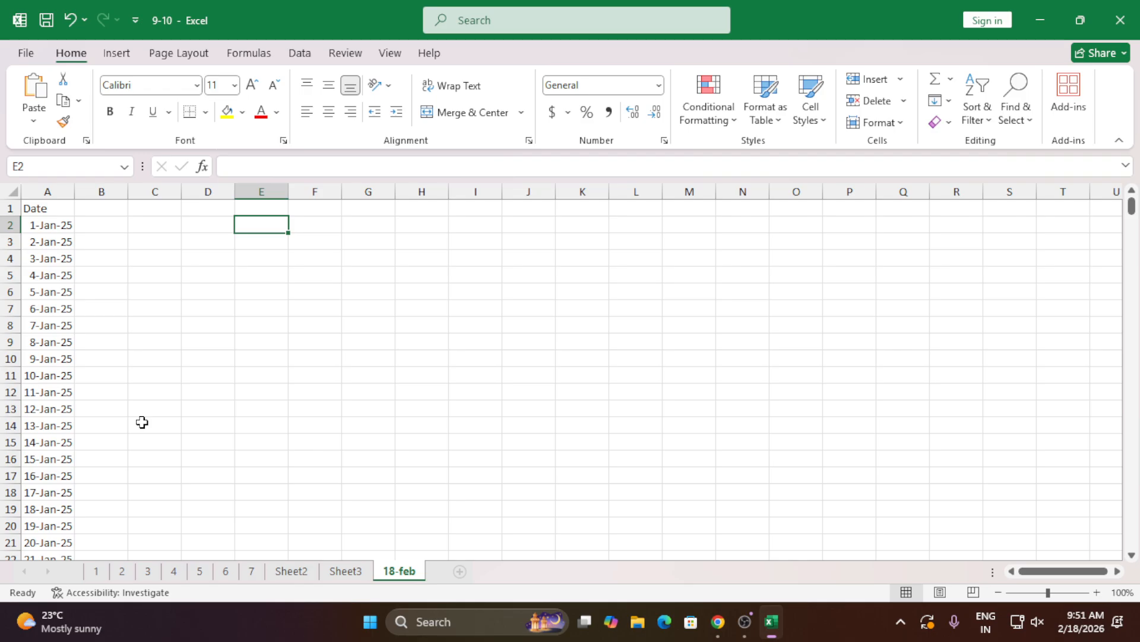
pyautogui.press('Left')
pyautogui.press('Left')
pyautogui.press('Left')
pyautogui.press('Left')
pyautogui.press('Up')
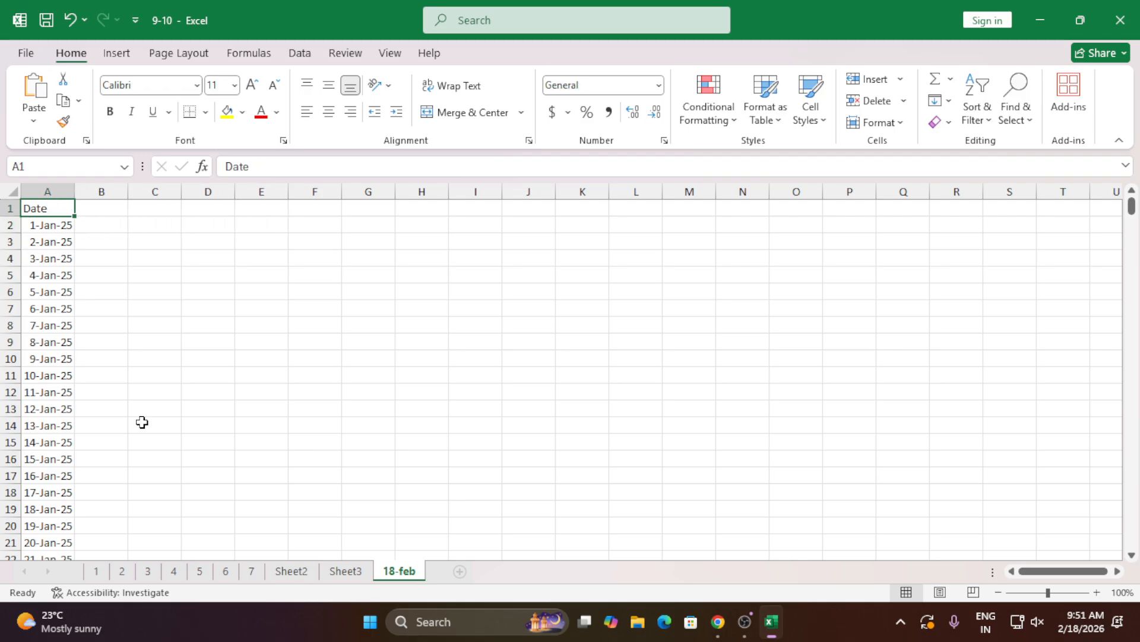
# - Write the TEXT function syntax =TEXT(date,"format") in cell I3 as plain text with a leading space
pyautogui.press('Right')
pyautogui.press('Right')
pyautogui.press('Right')
pyautogui.press('Right')
pyautogui.press('Right')
pyautogui.press('Right')
pyautogui.press('Right')
pyautogui.press('Down')
pyautogui.press('Down')
pyautogui.press('Right')
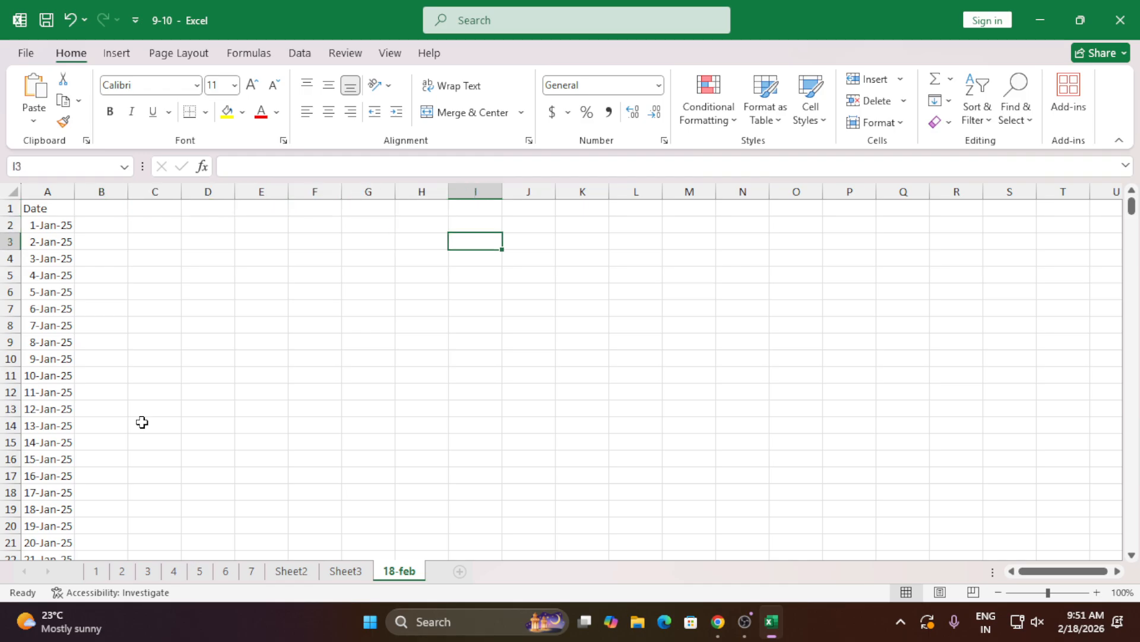
pyautogui.write('=tex')
pyautogui.press('Tab')
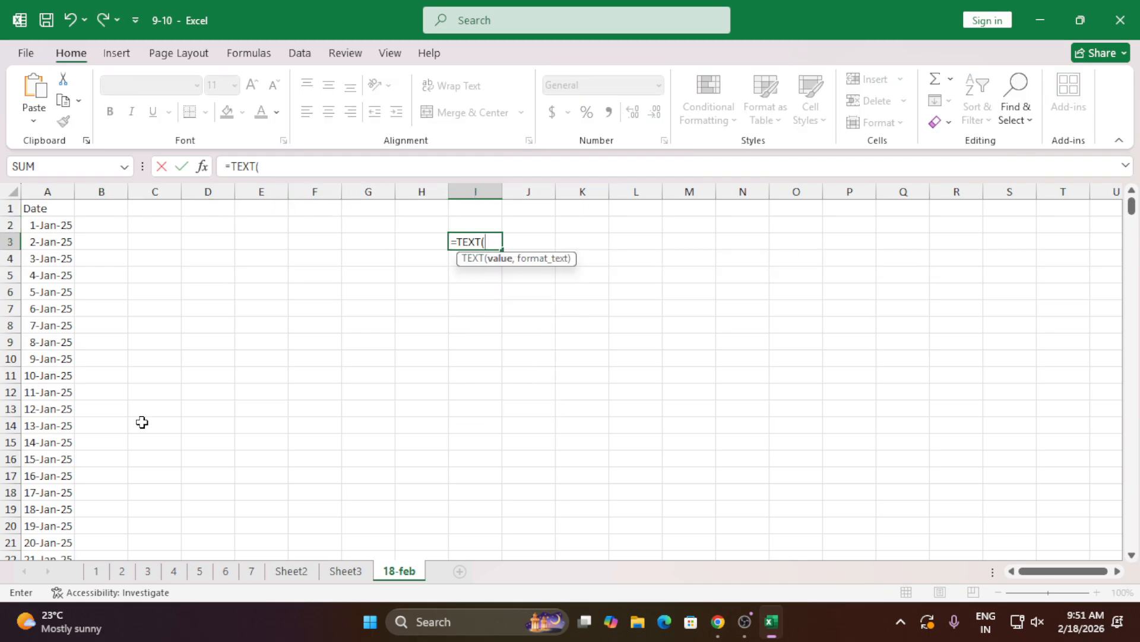
pyautogui.write('cell')
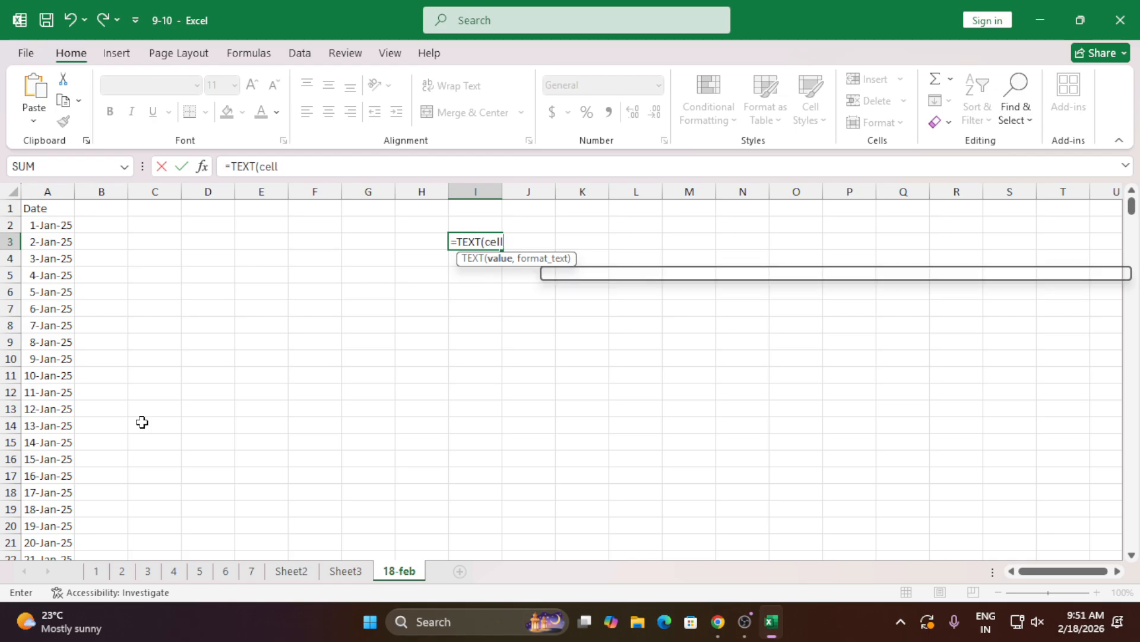
pyautogui.press('BackSpace')
pyautogui.press('BackSpace')
pyautogui.press('BackSpace')
pyautogui.press('BackSpace')
pyautogui.write('date')
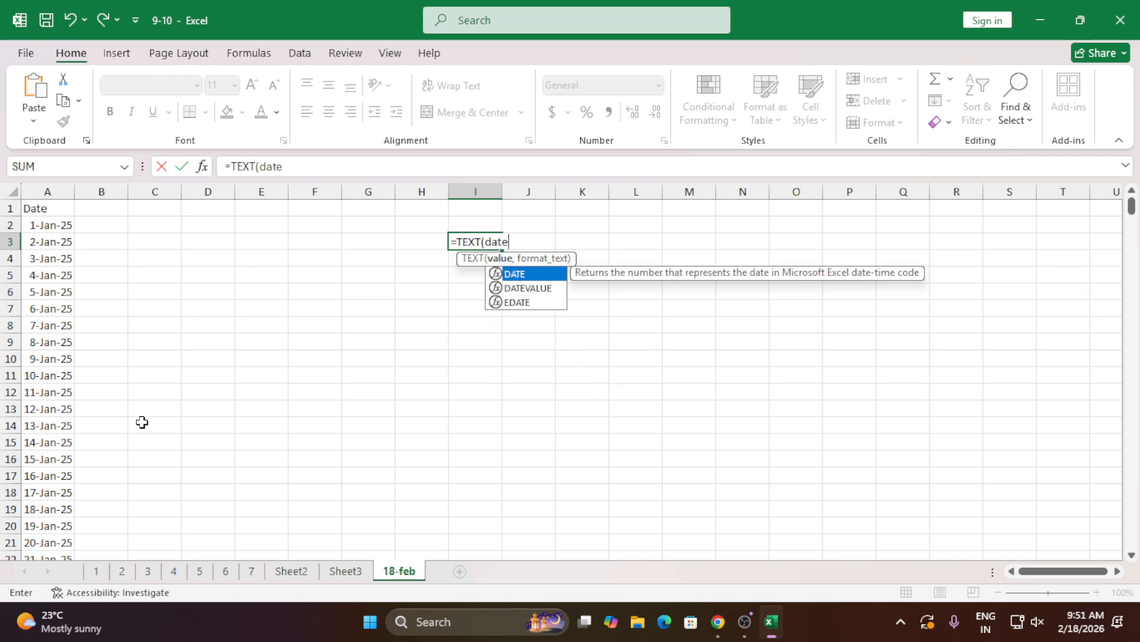
pyautogui.write(',')
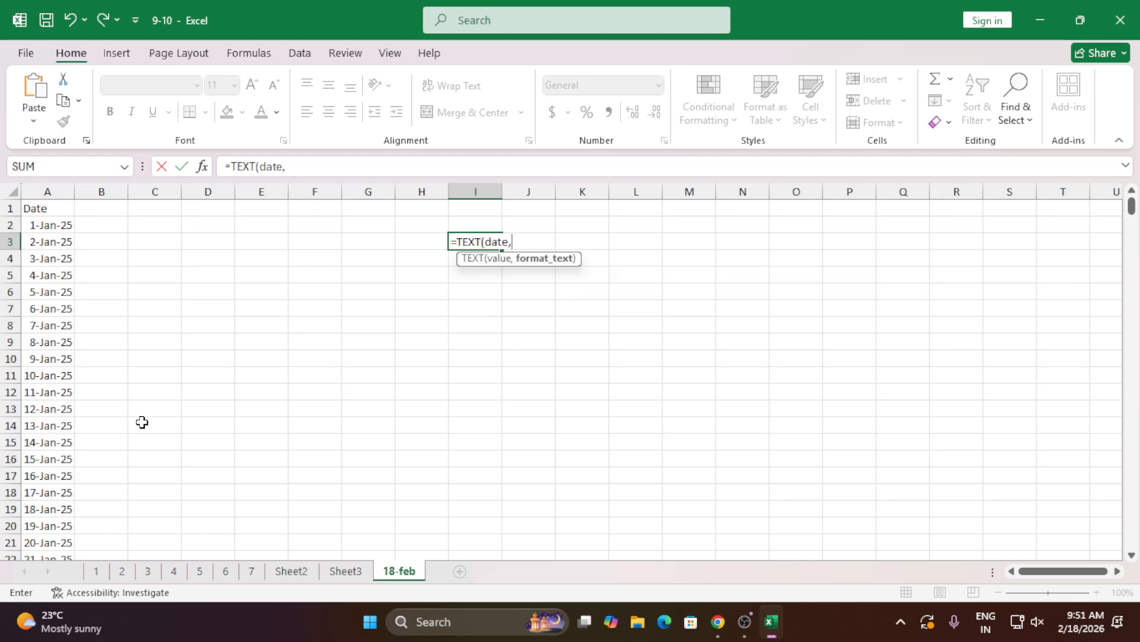
pyautogui.write('"for')
pyautogui.press('BackSpace')
pyautogui.press('BackSpace')
pyautogui.write('forma')
pyautogui.press('BackSpace')
pyautogui.press('BackSpace')
pyautogui.press('BackSpace')
pyautogui.write('rmat")')
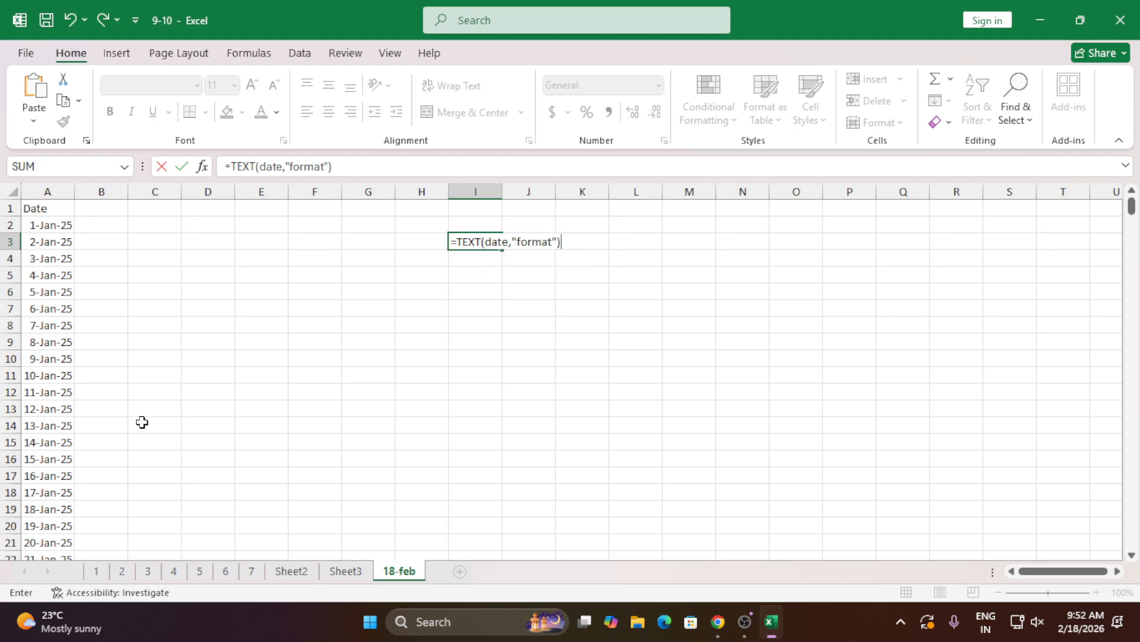
pyautogui.click(452, 243)
pyautogui.press('Return')
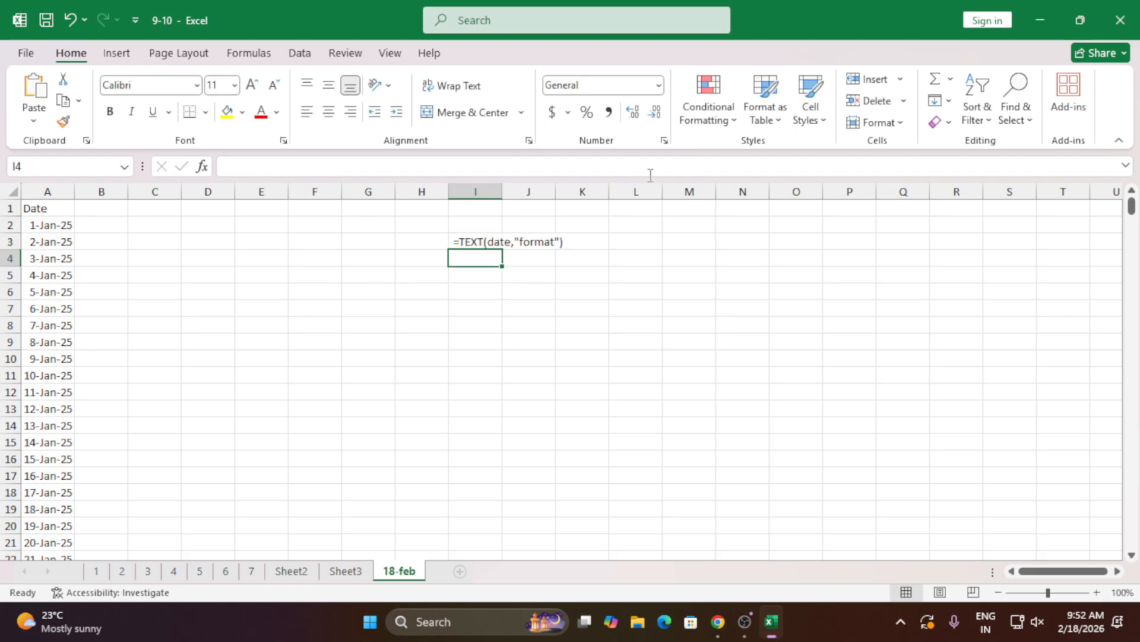
# - Add the description "fetch/full from date & time" in cell I2, above the TEXT syntax
pyautogui.click(488, 225)
pyautogui.write('fetc')
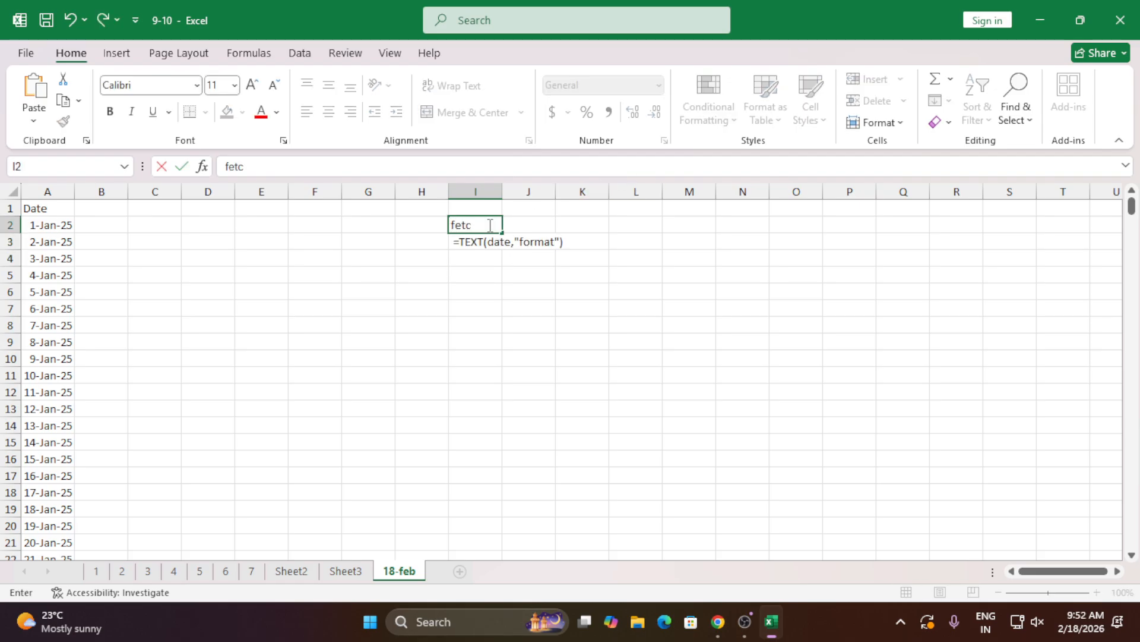
pyautogui.write('h/full from date')
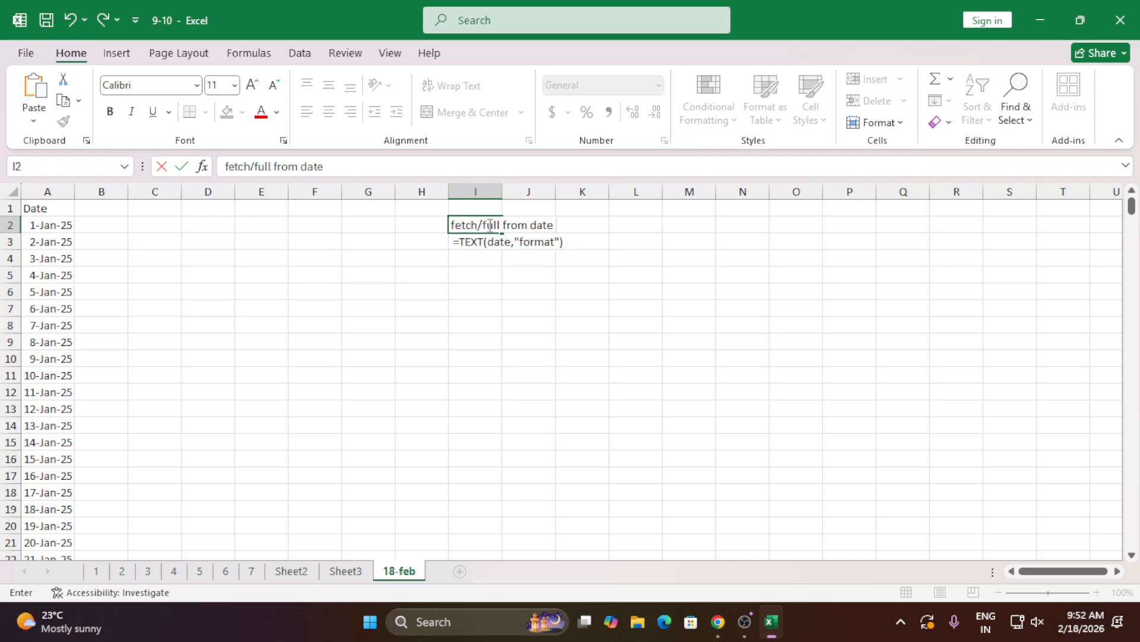
pyautogui.write(' & time')
pyautogui.press('Return')
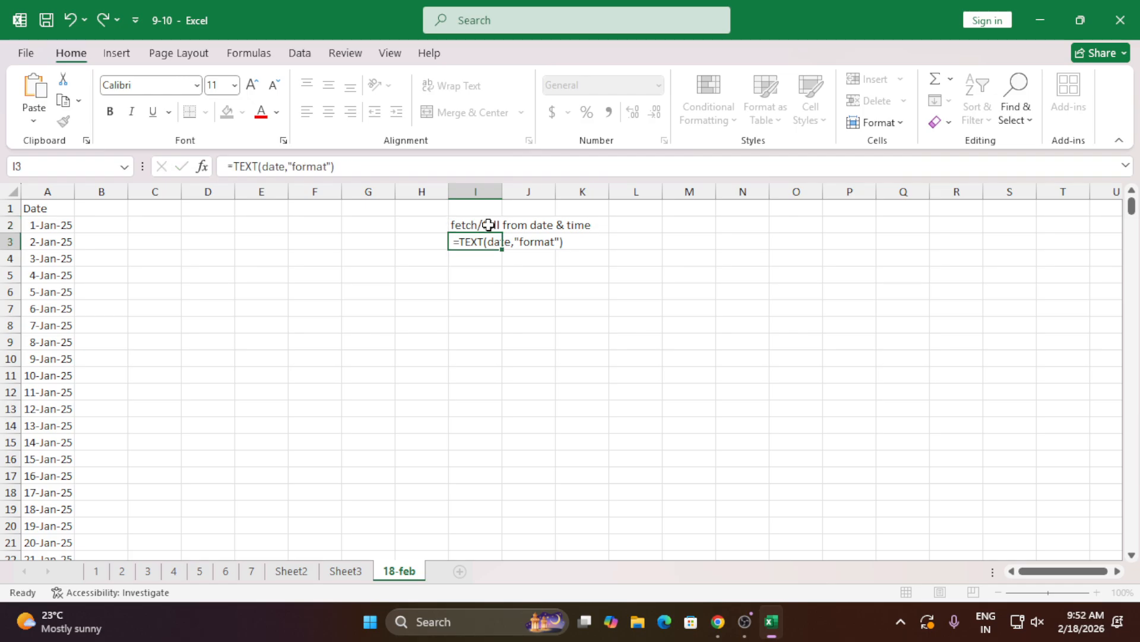
# - Enter the heading "format" in cell K6 for the list of format codes
pyautogui.click(526, 391)
pyautogui.click(471, 292)
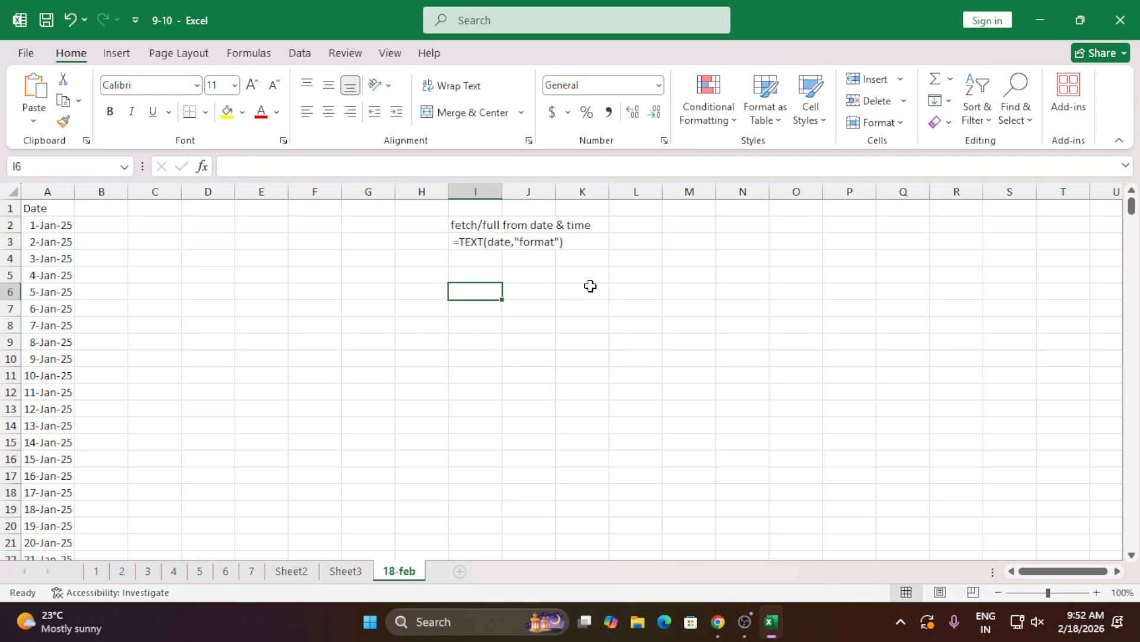
pyautogui.click(590, 286)
pyautogui.write('format')
pyautogui.press('Return')
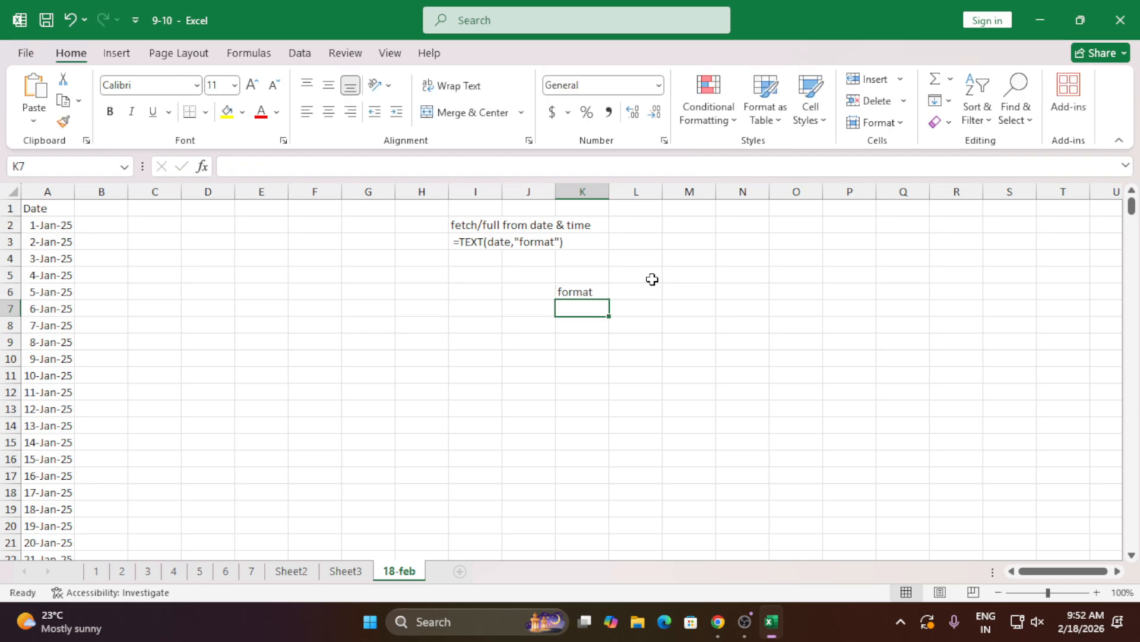
# - List the day format codes "d" in K8 and "ddd" in K9, including the quotation marks
pyautogui.press('Return')
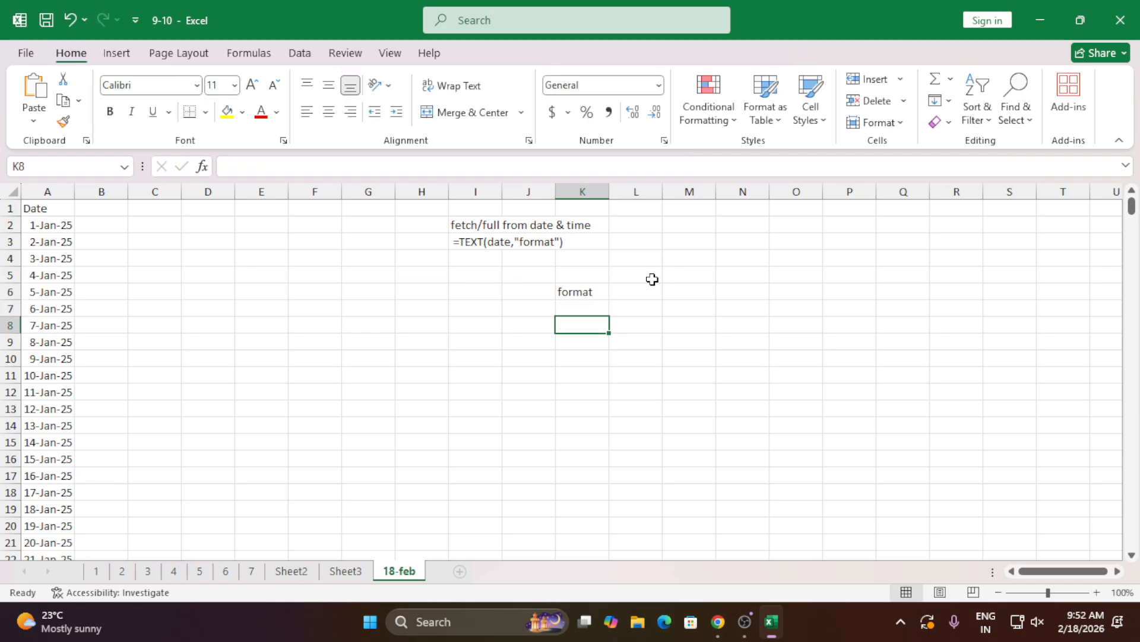
pyautogui.write('"d')
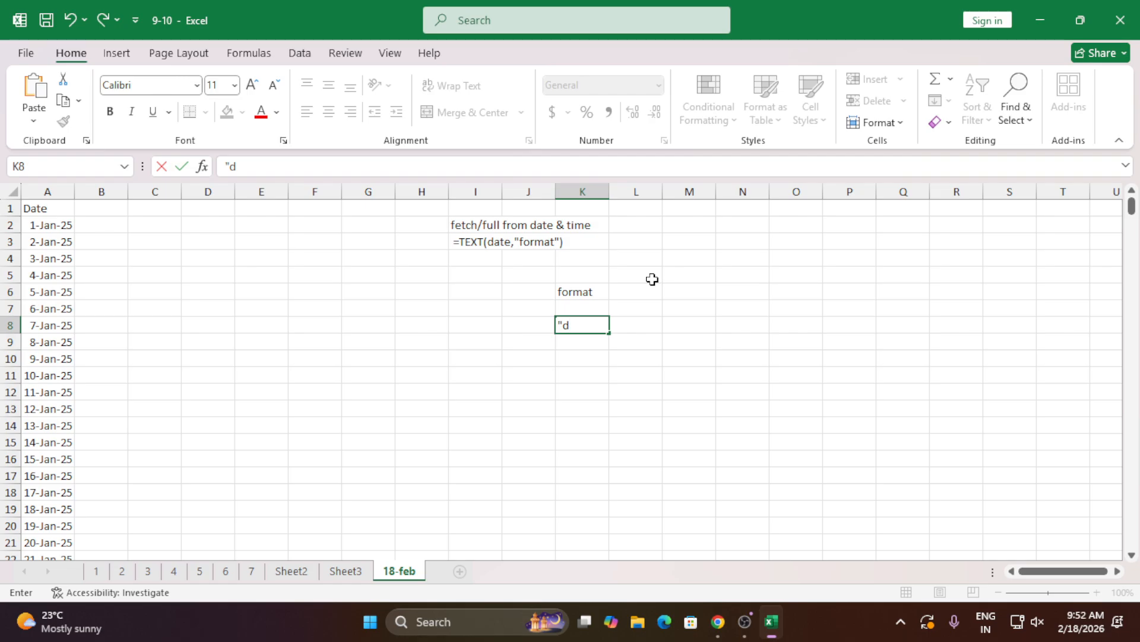
pyautogui.write('"')
pyautogui.press('Return')
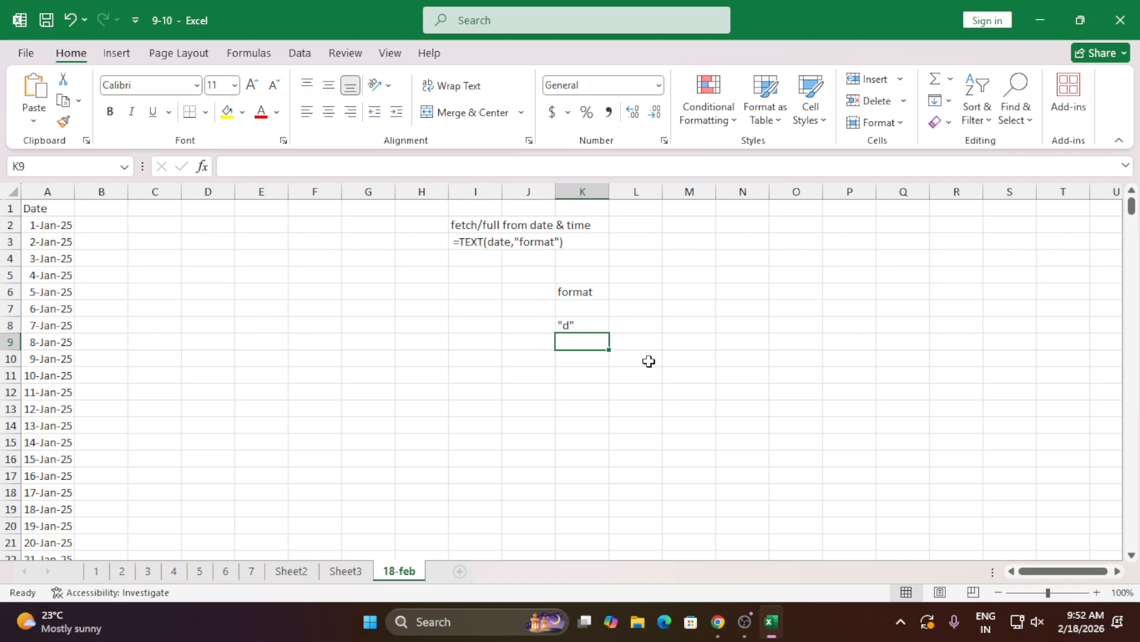
pyautogui.write('"d')
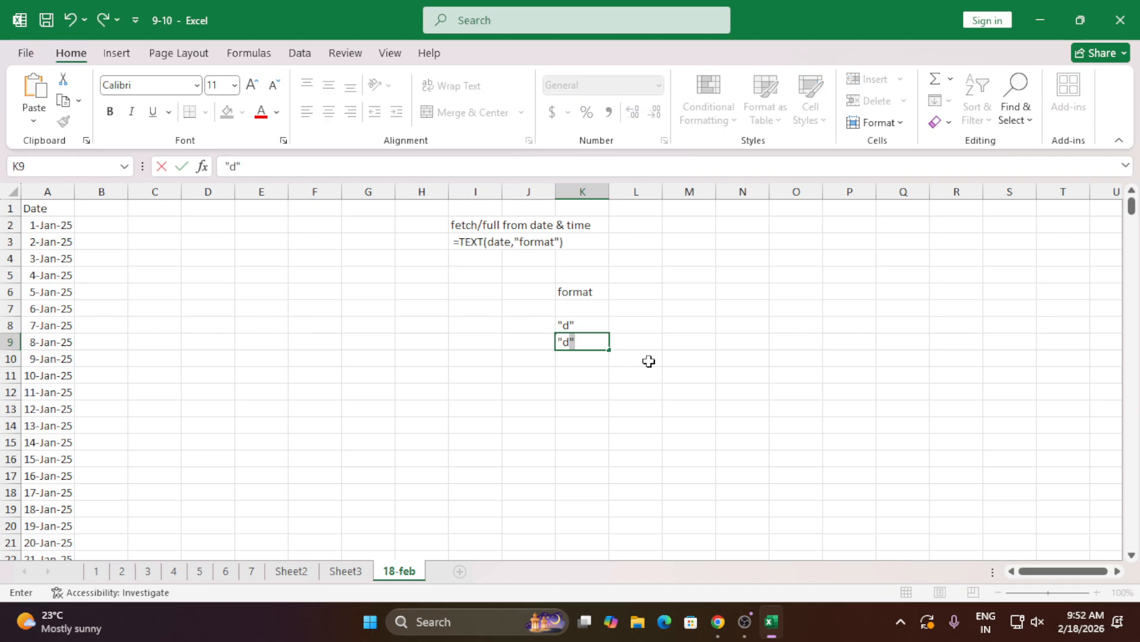
pyautogui.write('dd"')
pyautogui.press('Return')
# - Enter the example output mon in L9 beside the "ddd" code
pyautogui.press('Up')
pyautogui.press('Right')
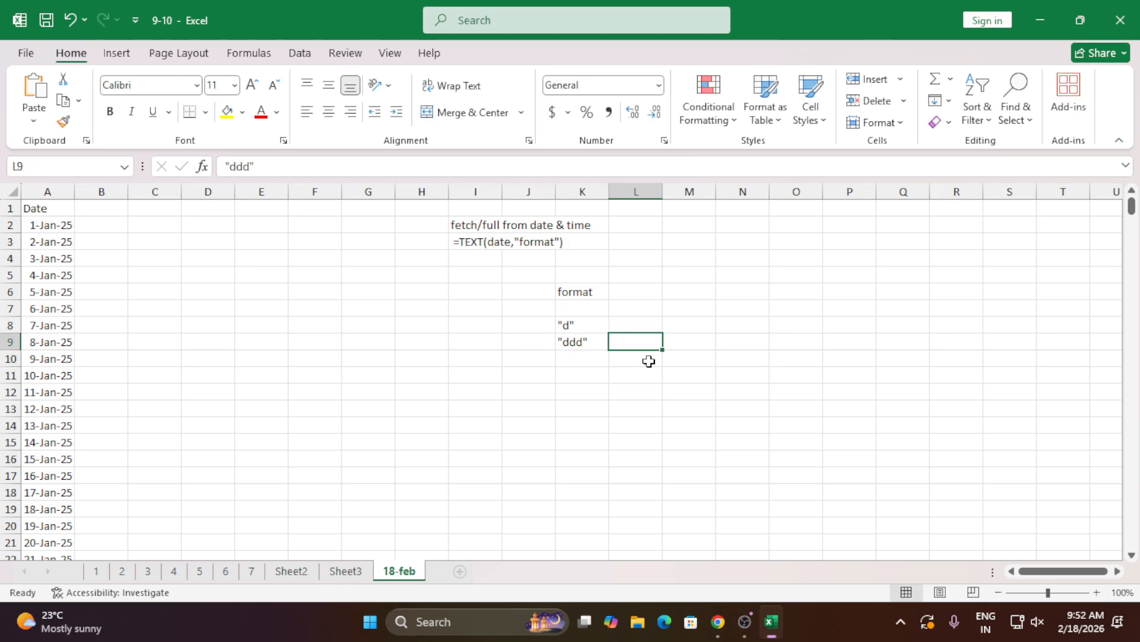
pyautogui.write('monday')
pyautogui.press('BackSpace')
pyautogui.press('BackSpace')
pyautogui.press('BackSpace')
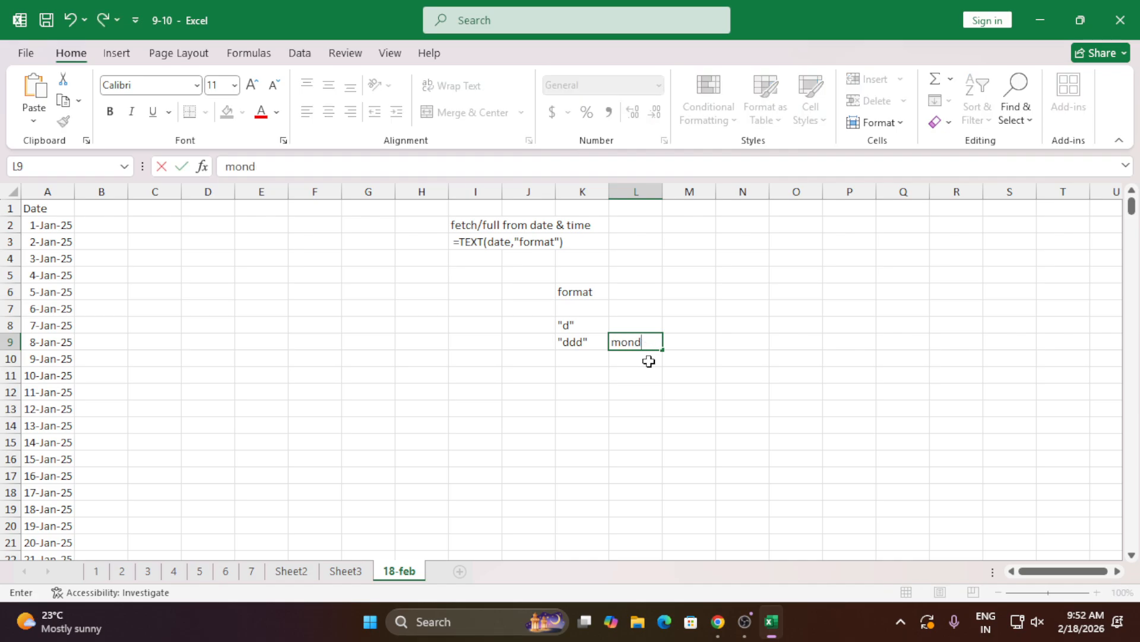
pyautogui.press('Return')
# - Enter 1-31 as text in L8 as the example output for the "d" code
pyautogui.press('Up')
pyautogui.press('Up')
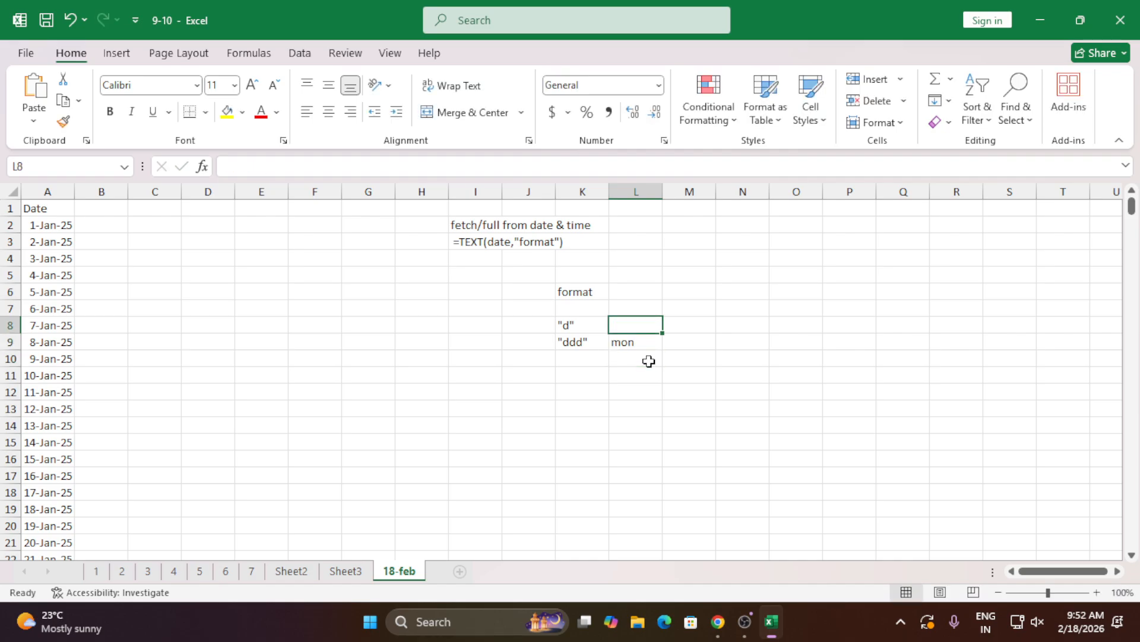
pyautogui.write('1-')
pyautogui.press('BackSpace')
pyautogui.press('BackSpace')
pyautogui.write("'")
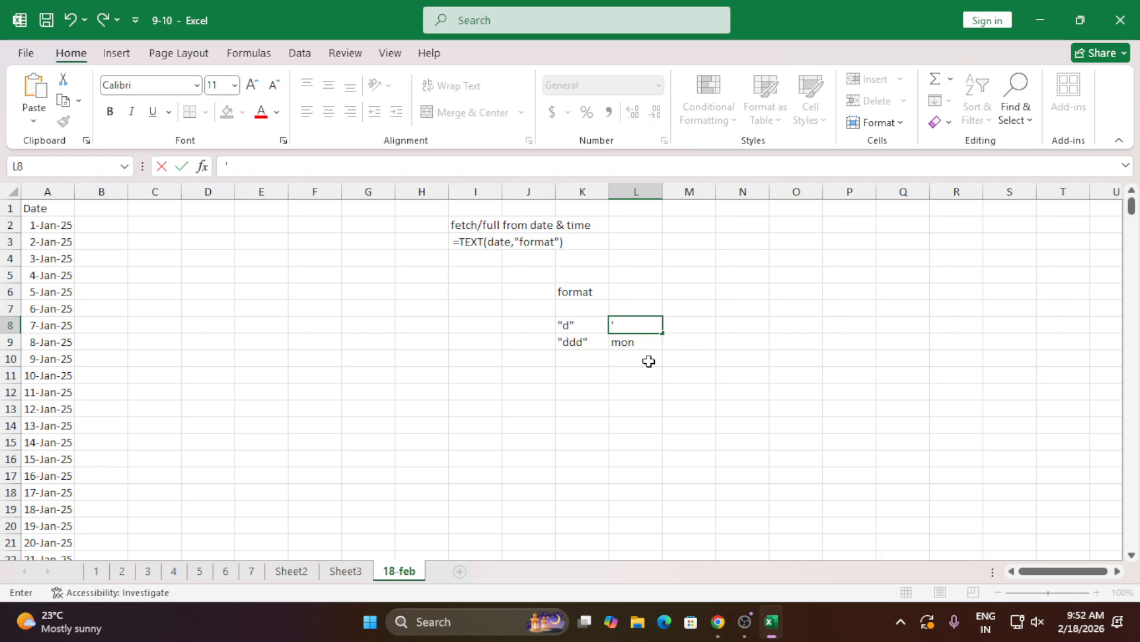
pyautogui.write('1-31')
pyautogui.press('Return')
# - Add the format code "dddd", including the quotation marks, in cell K10
pyautogui.press('Down')
pyautogui.press('Up')
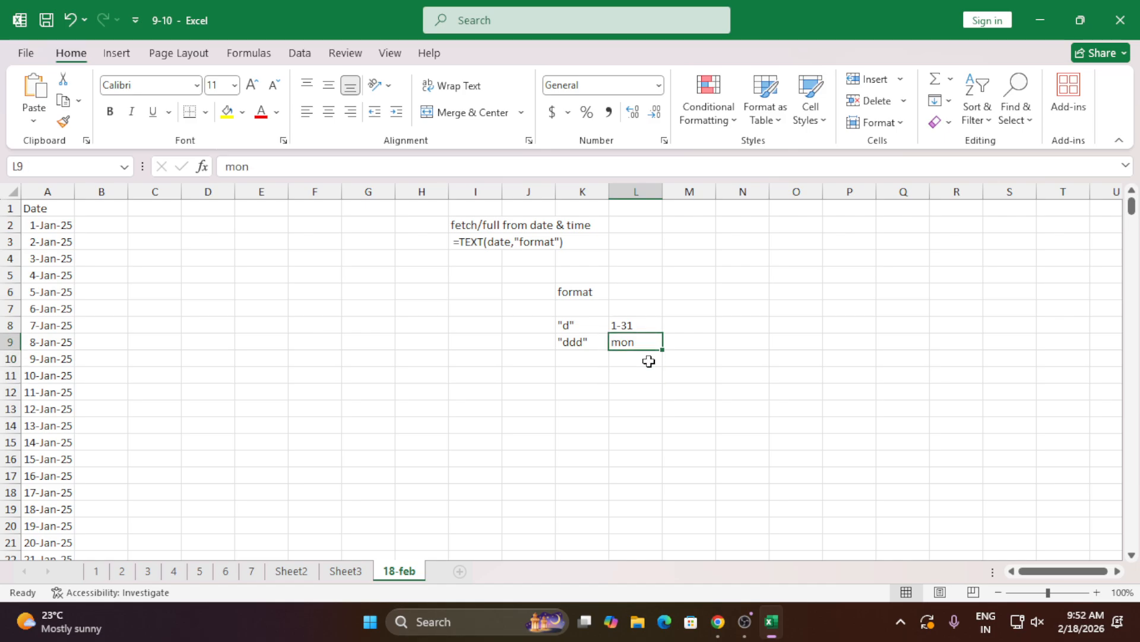
pyautogui.press('Up')
pyautogui.press('Down')
pyautogui.press('Down')
pyautogui.press('Left')
pyautogui.press('Left')
pyautogui.press('Up')
pyautogui.press('Down')
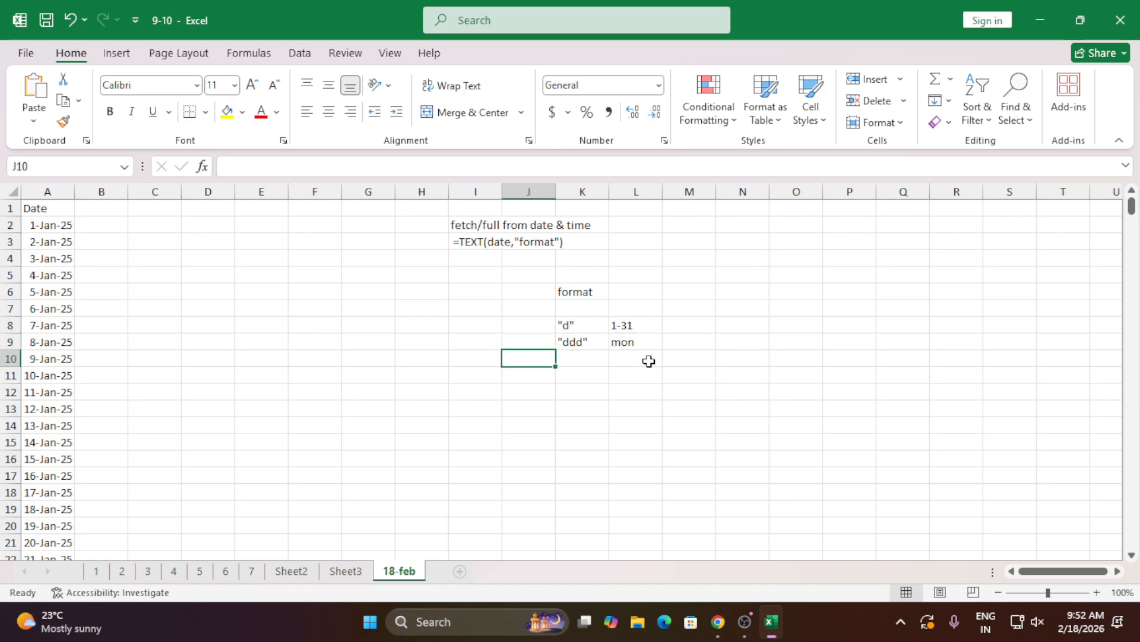
pyautogui.press('Up')
pyautogui.press('Up')
pyautogui.press('Down')
pyautogui.press('Down')
pyautogui.press('Right')
pyautogui.write('"')
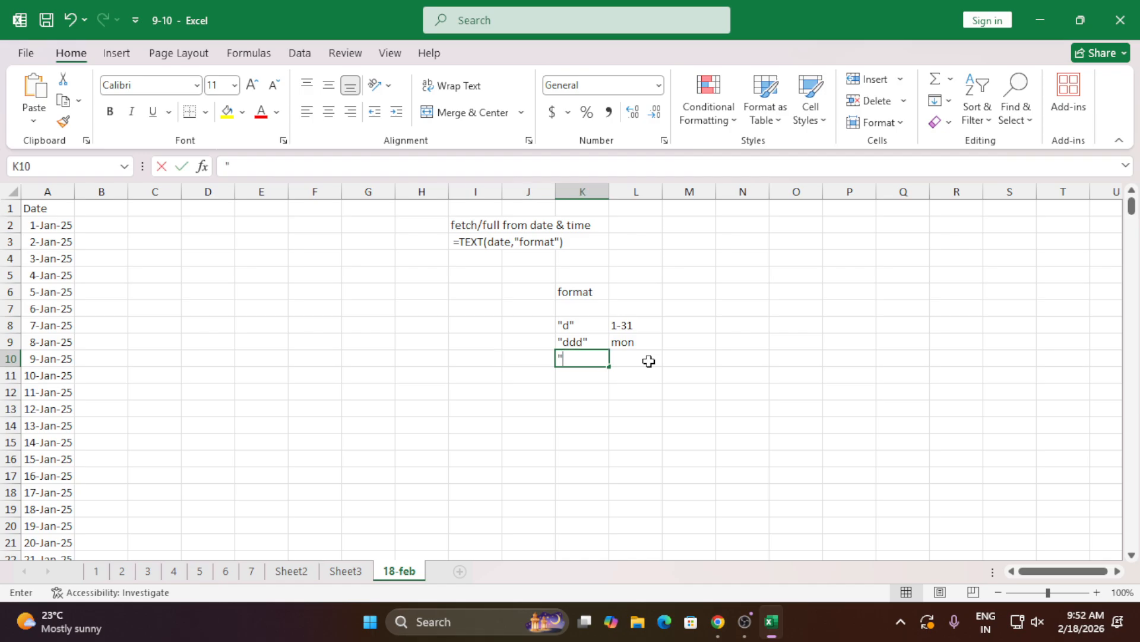
pyautogui.write('dddd"')
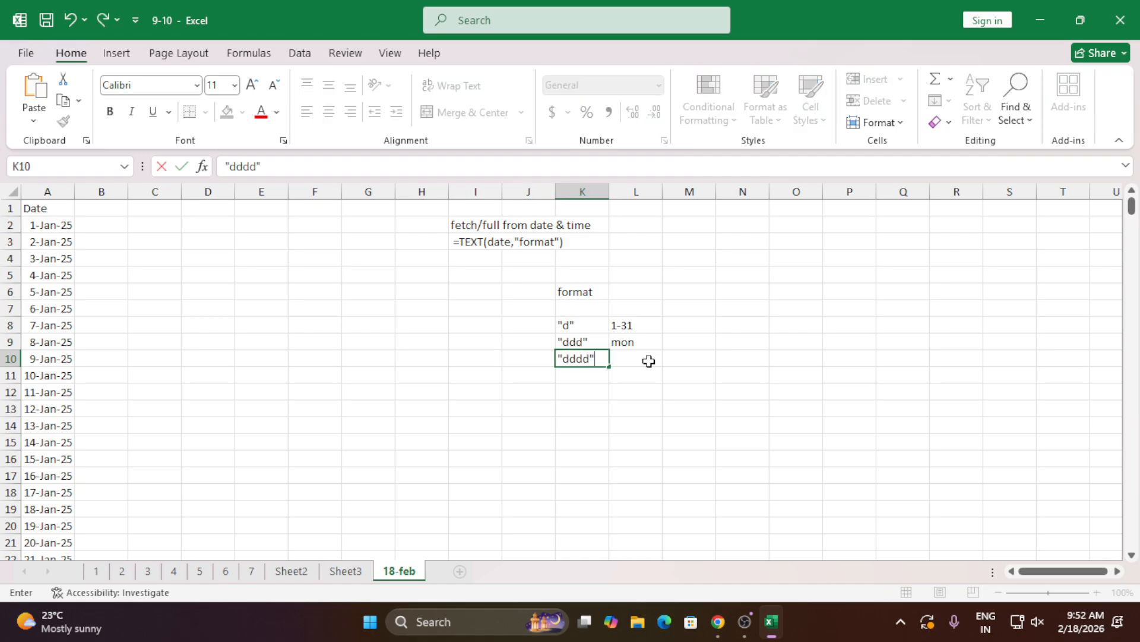
pyautogui.press('Tab')
# - Enter Monday-Sunday in L10 as the example output for the "dddd" code
pyautogui.write('mon')
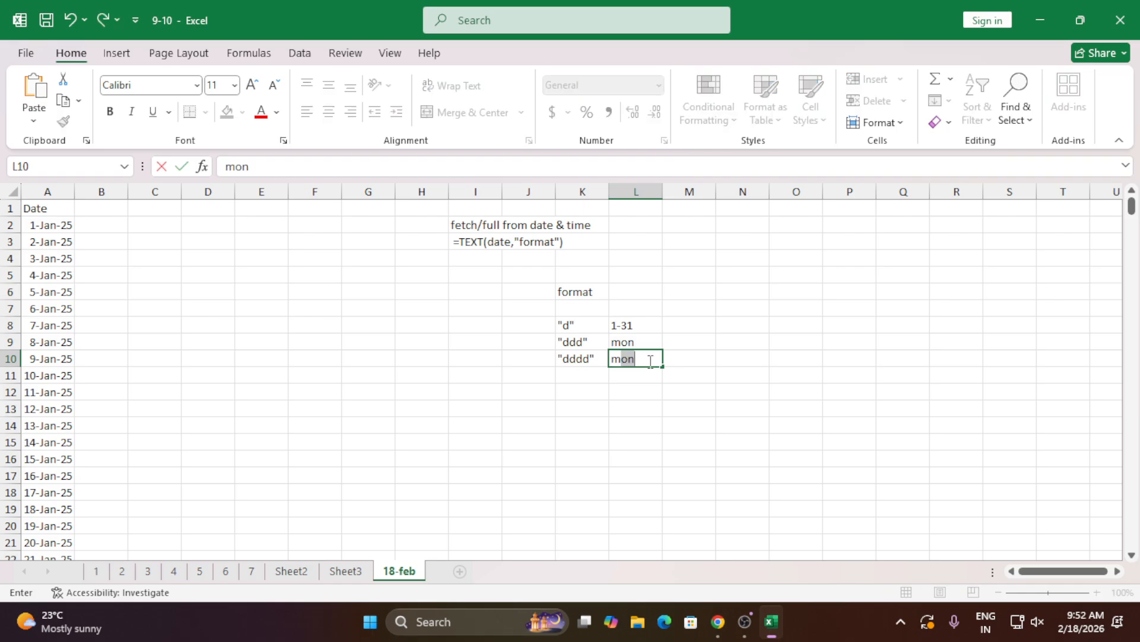
pyautogui.write('day-sunday')
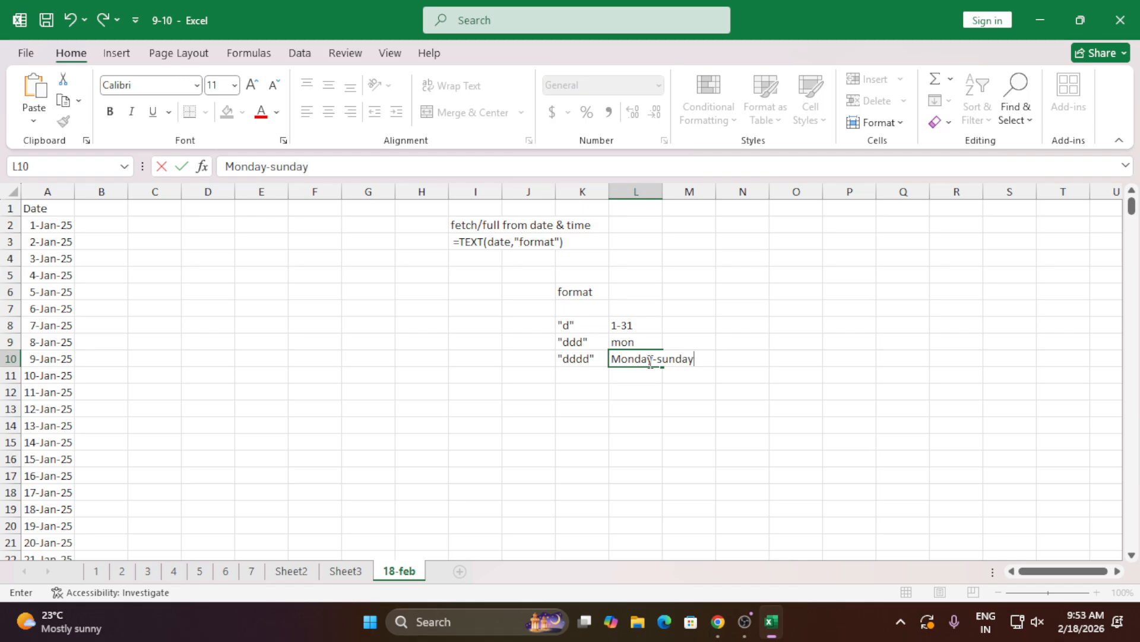
pyautogui.press('Return')
pyautogui.press('Up')
pyautogui.press('Up')
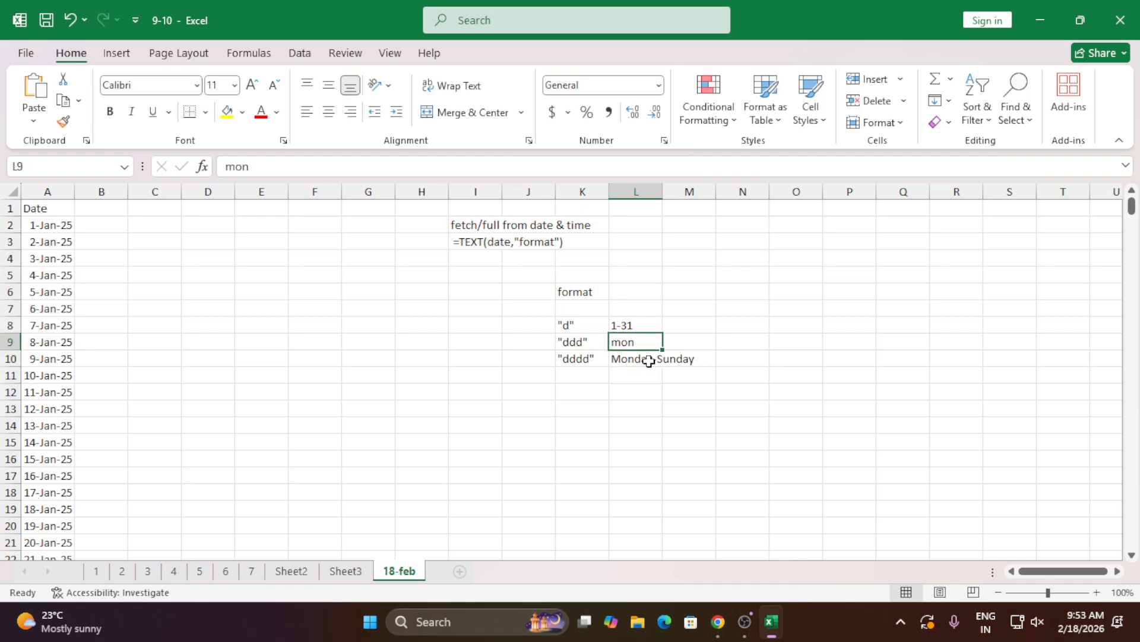
# - Extend the example output for the "ddd" code in L9 to mon-sun
pyautogui.press('F2')
pyautogui.write('-sun')
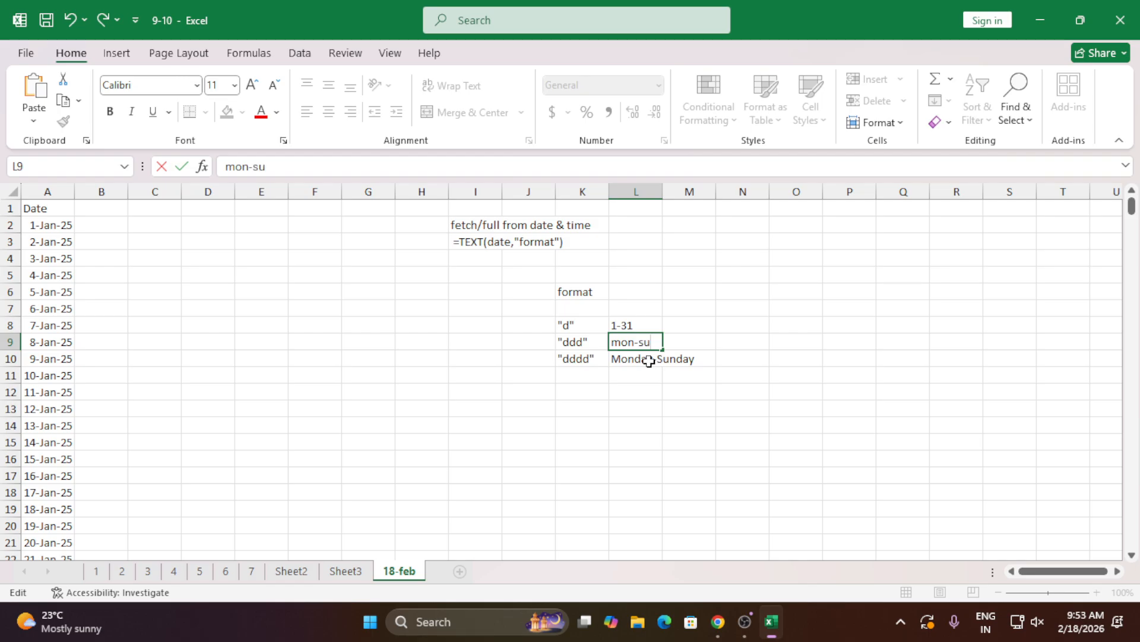
pyautogui.press('Return')
# - Add the format code "m", including the quotation marks, in cell K12
pyautogui.press('Down')
pyautogui.press('Down')
pyautogui.press('Left')
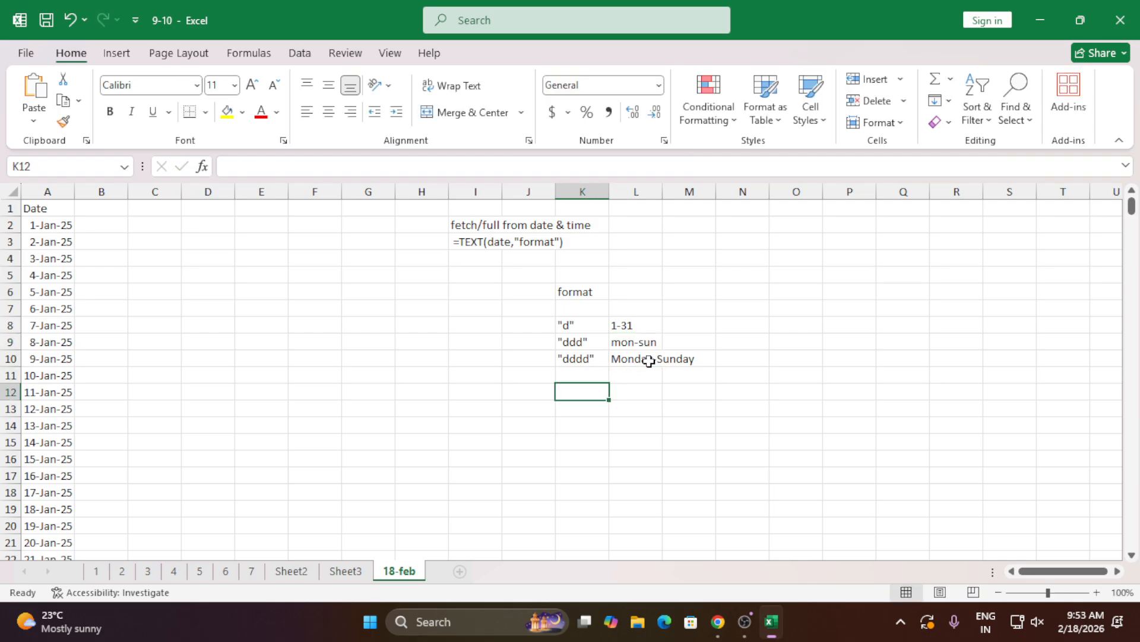
pyautogui.write('m')
pyautogui.press('BackSpace')
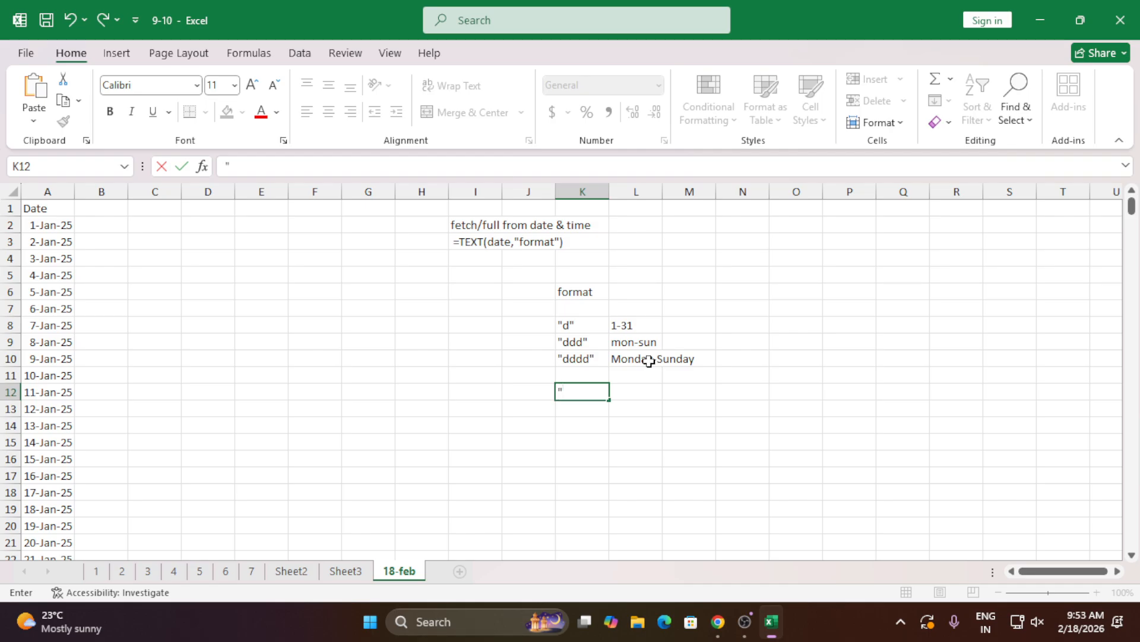
pyautogui.write('"m"')
pyautogui.press('Tab')
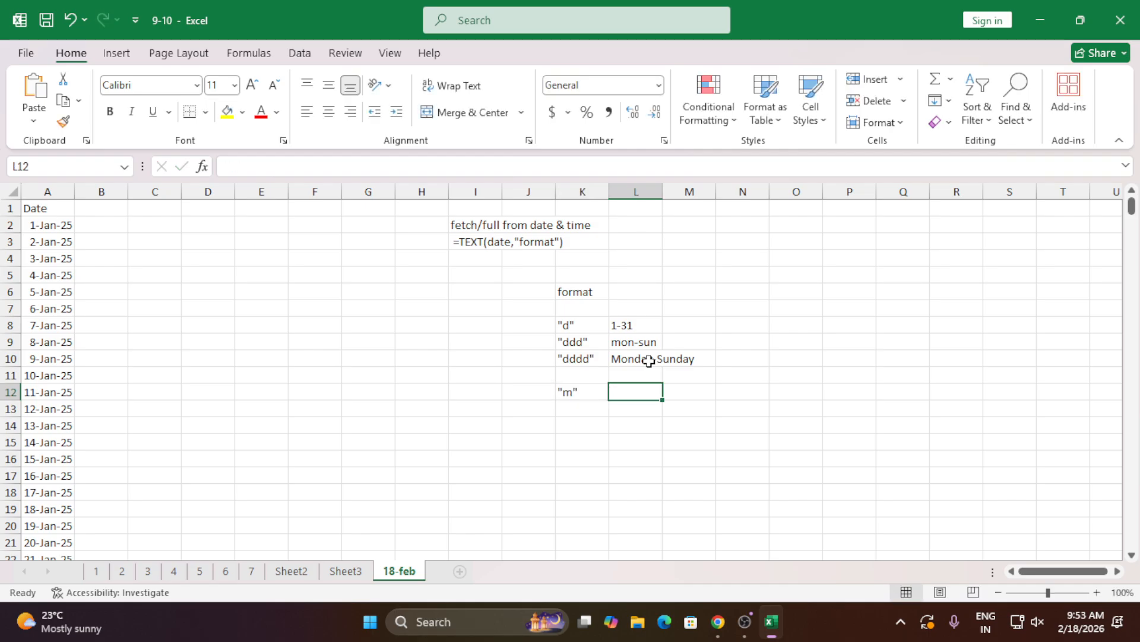
# - Enter 1-12 as text in L12 as the example output for the "m" code
pyautogui.write('-1-12')
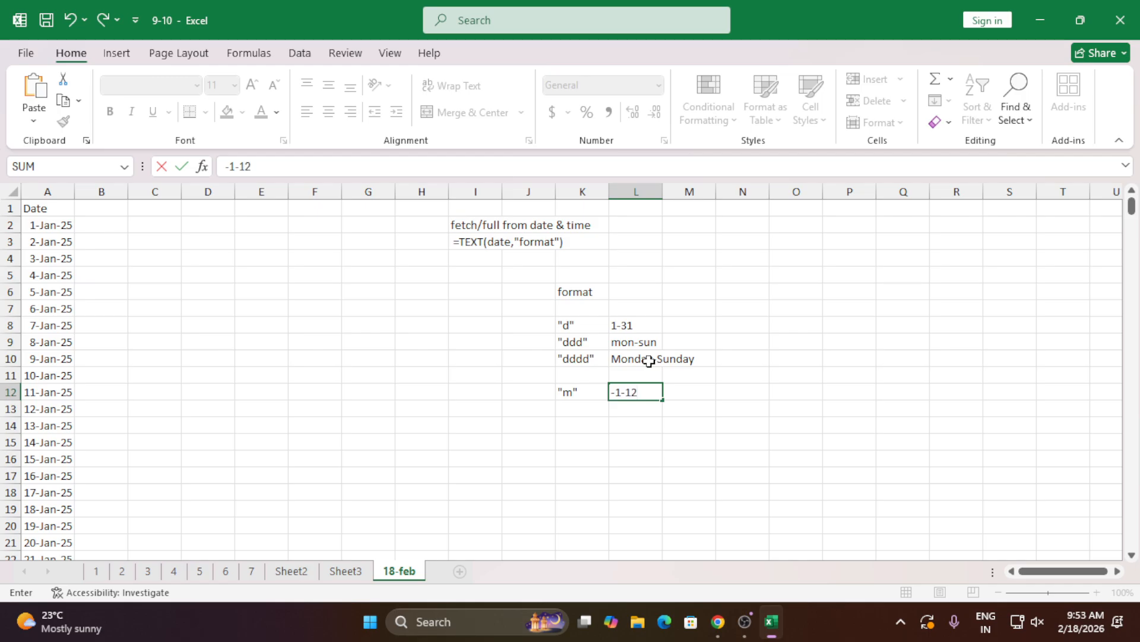
pyautogui.press('BackSpace')
pyautogui.press('BackSpace')
pyautogui.press('BackSpace')
pyautogui.press('BackSpace')
pyautogui.press('BackSpace')
pyautogui.write("'1-12")
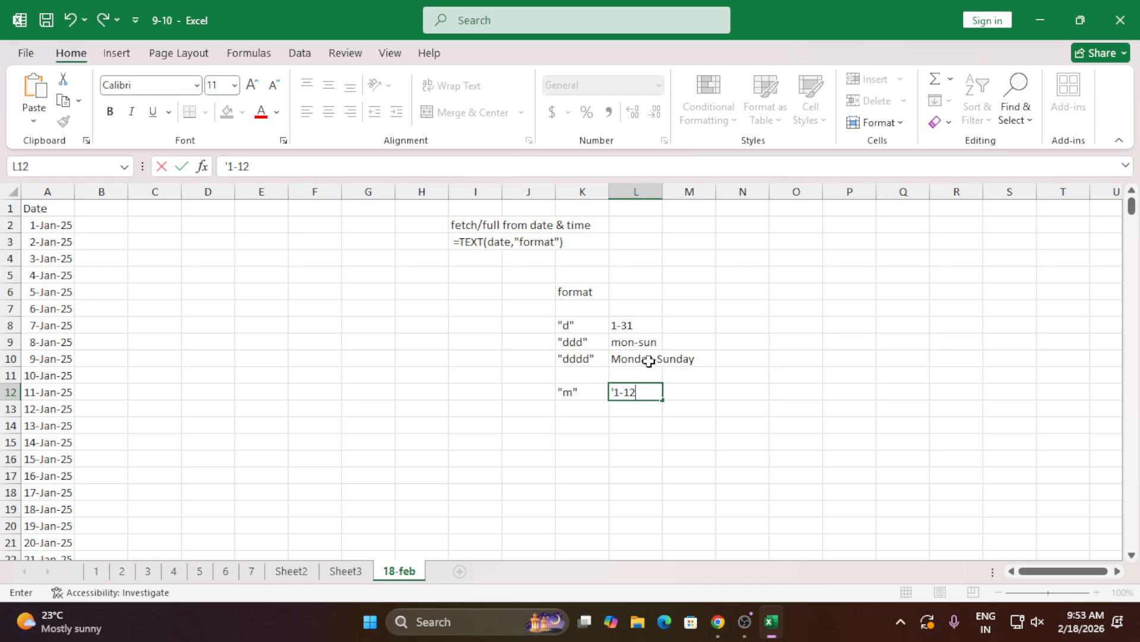
pyautogui.press('Return')
# - Add the quoted format code "mmm" in K13 with the example output Jan-Dec in L13
pyautogui.press('Left')
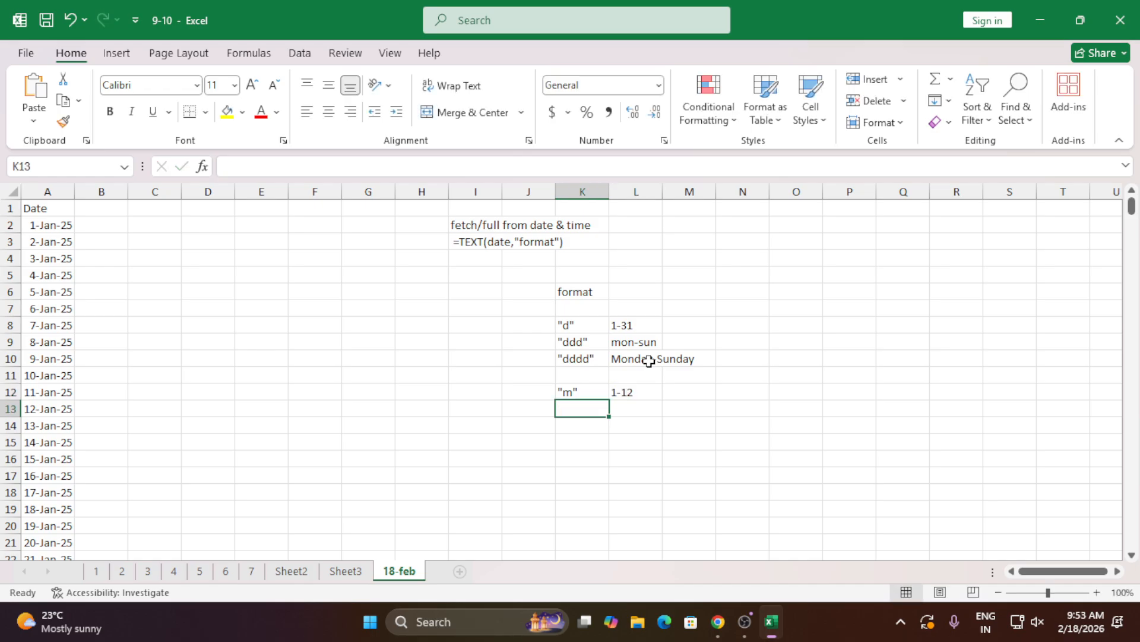
pyautogui.write('"mmm"')
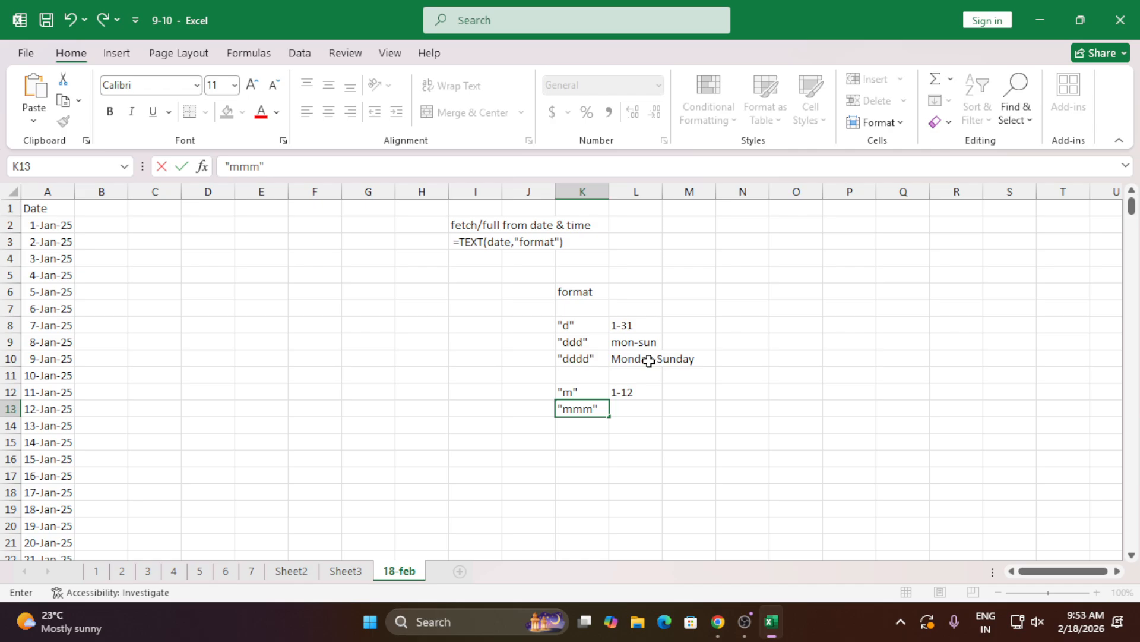
pyautogui.press('Tab')
pyautogui.write('Jan')
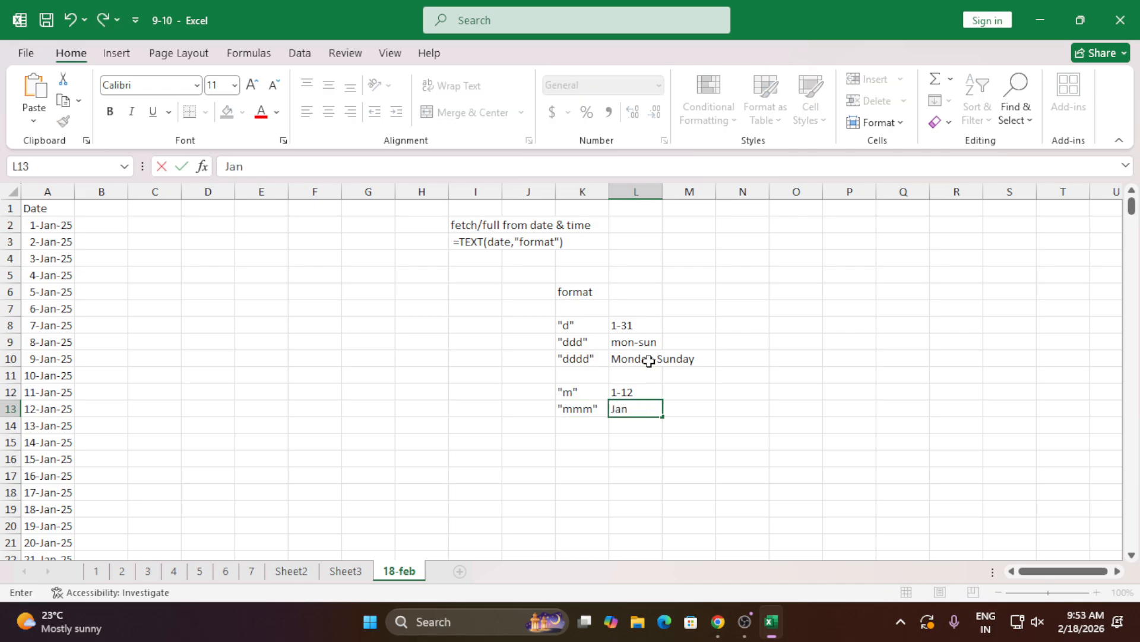
pyautogui.write('-Dec')
pyautogui.press('Return')
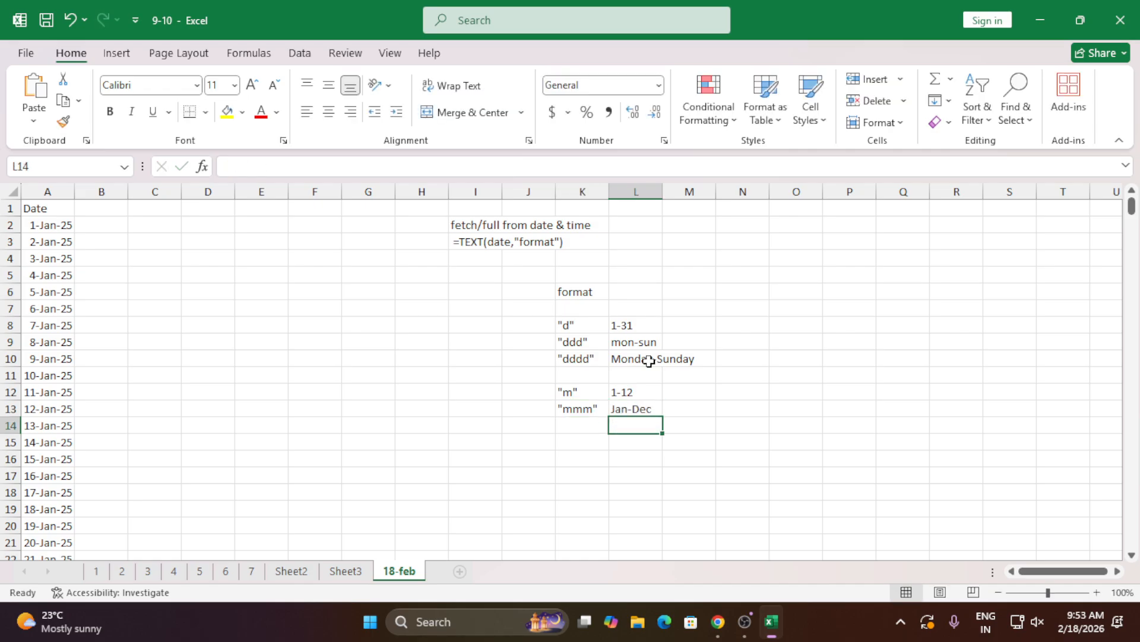
# - Add the quoted format code "mmmm" in K14 with the example output January-december in L14
pyautogui.press('Left')
pyautogui.write('"mmmm')
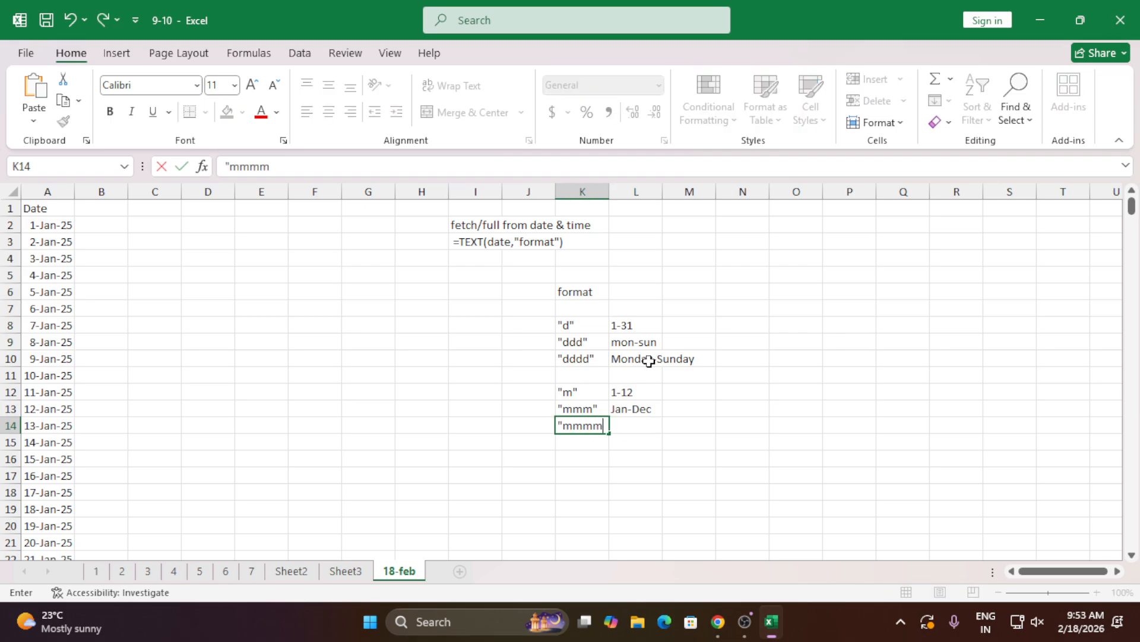
pyautogui.write('"')
pyautogui.press('Right')
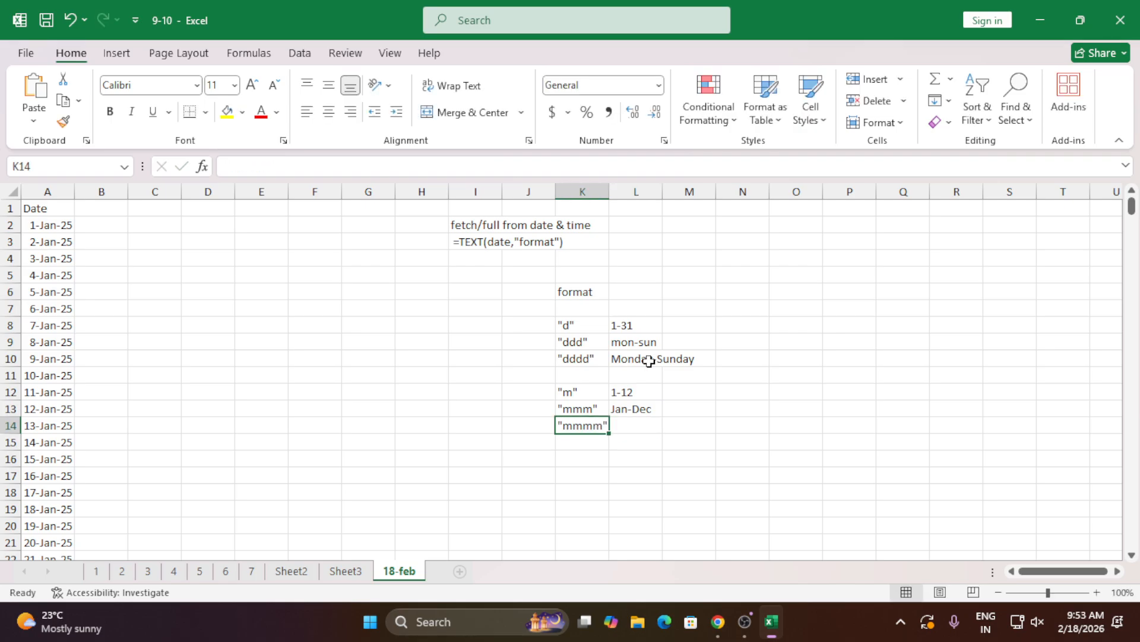
pyautogui.write('J')
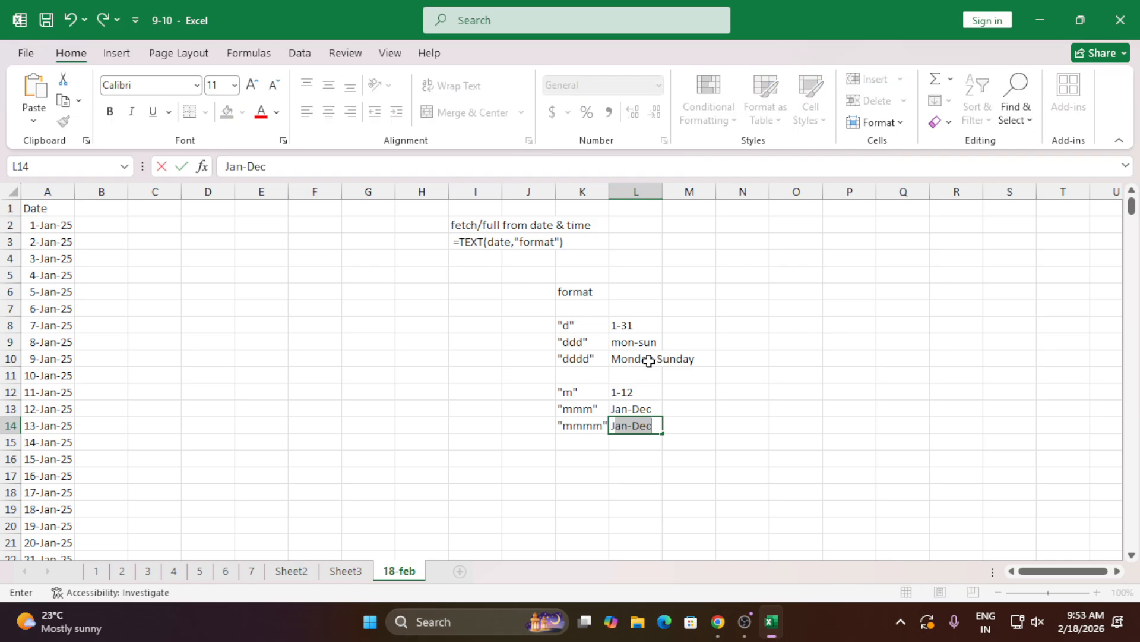
pyautogui.write('anua')
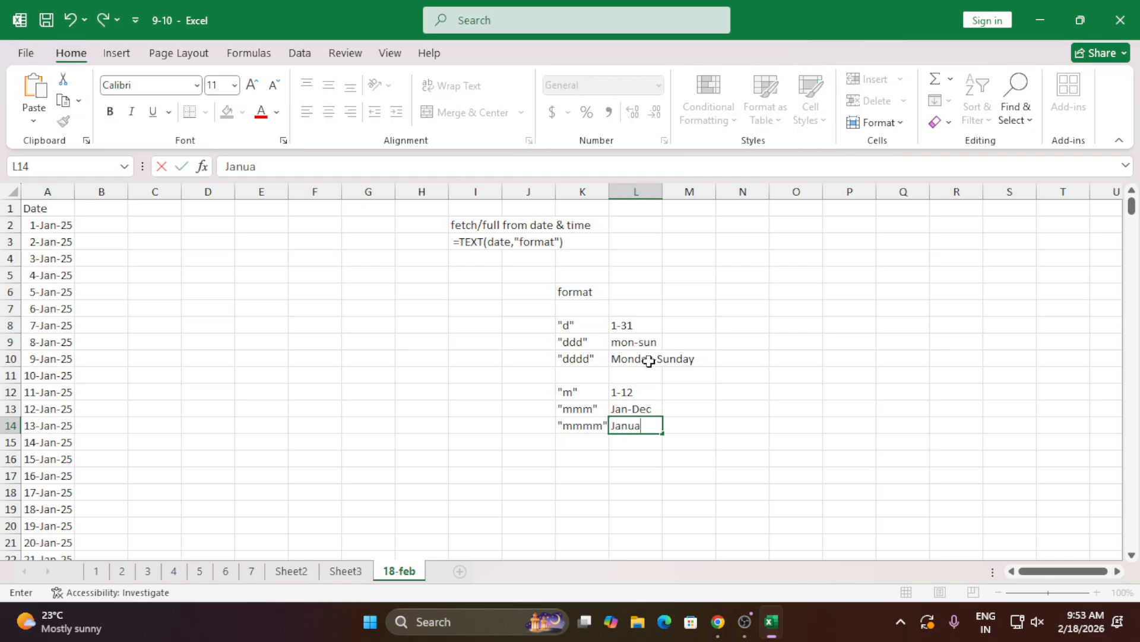
pyautogui.write('ry-december')
pyautogui.press('Return')
pyautogui.press('Left')
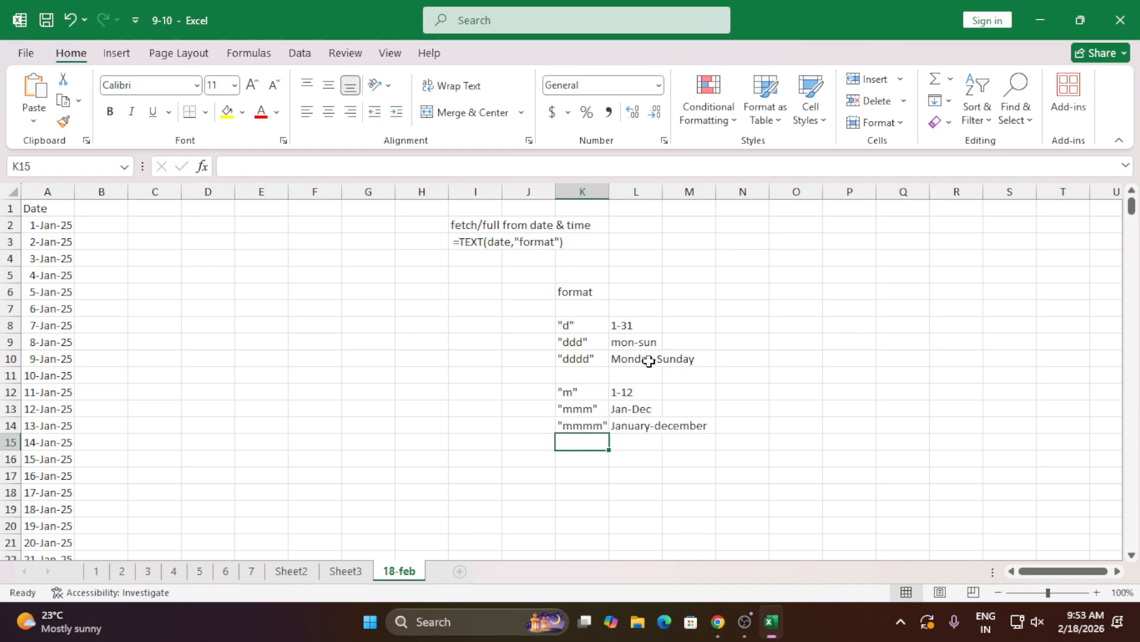
pyautogui.moveTo(591, 328); pyautogui.dragTo(609, 431)
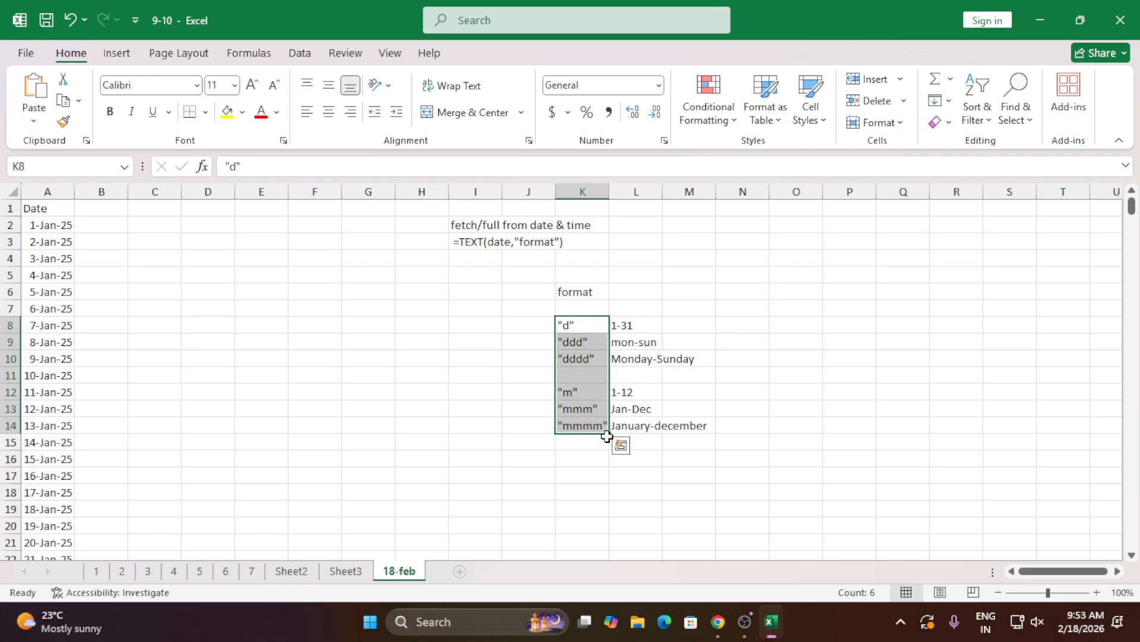
pyautogui.click(597, 493)
pyautogui.moveTo(571, 325); pyautogui.dragTo(630, 429)
pyautogui.click(755, 373)
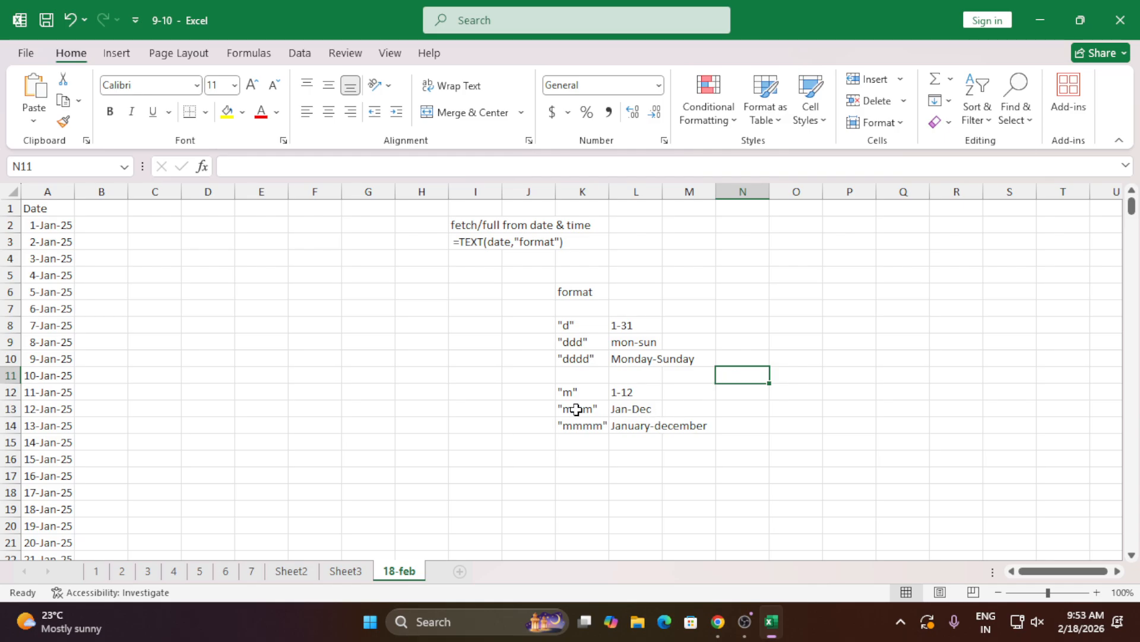
# - Insert four blank columns at column H to move the format notes farther from the dates
pyautogui.click(430, 192)
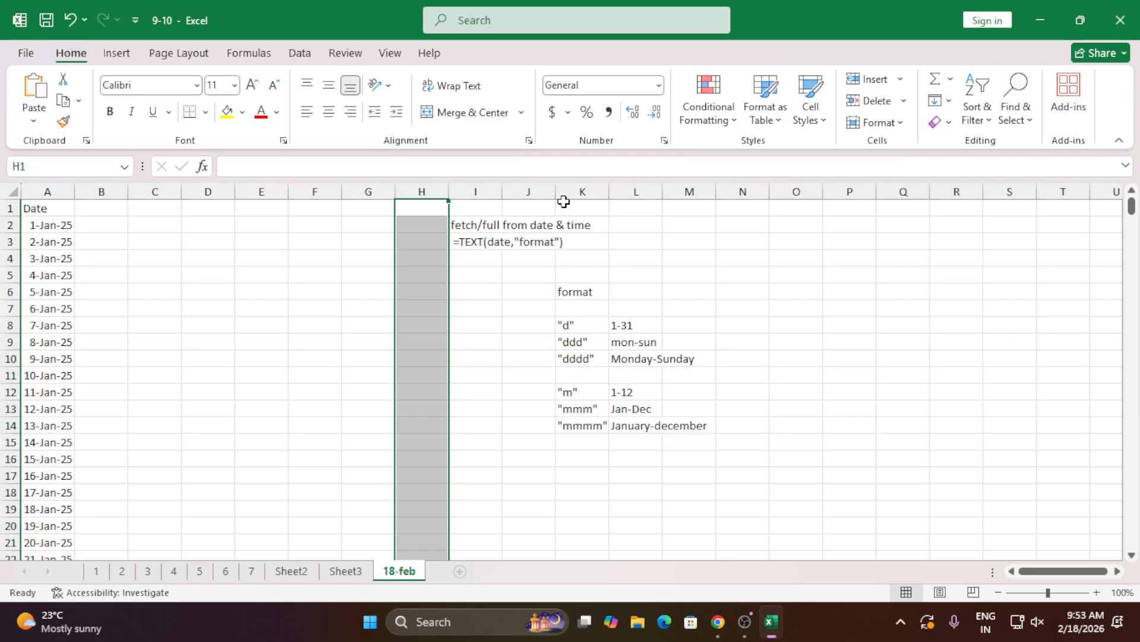
pyautogui.hotkey('ctrl', 'shift', '+')
pyautogui.hotkey('ctrl', 'shift', '+')
pyautogui.hotkey('ctrl', 'shift', '+')
pyautogui.hotkey('ctrl', 'shift', '+')
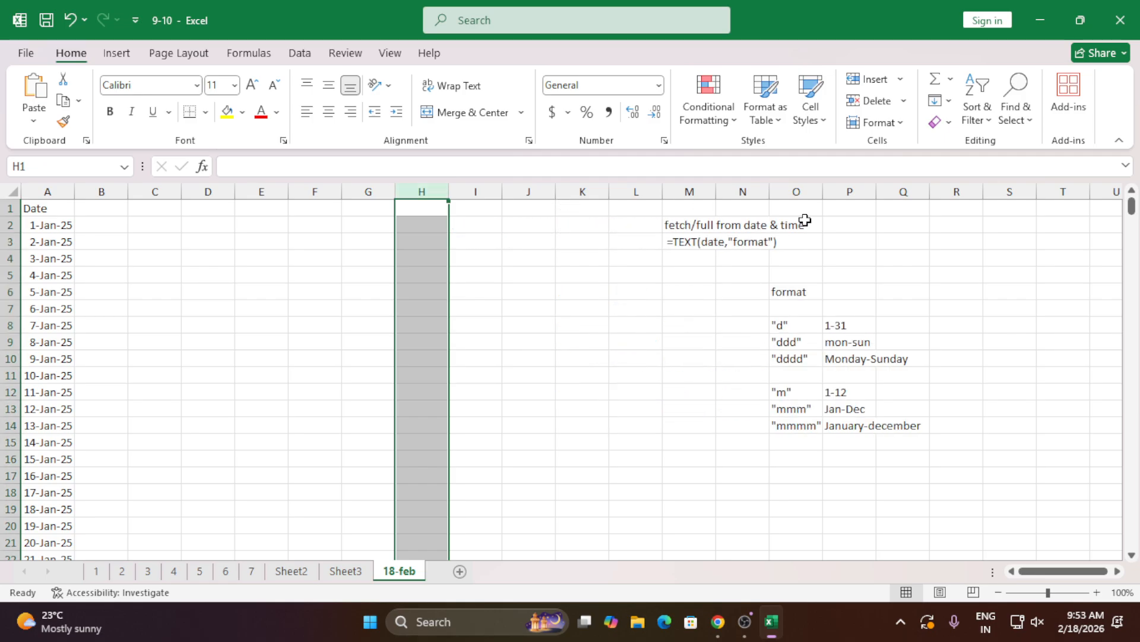
# - Enter the heading Output in P6 beside the format heading
pyautogui.moveTo(822, 297); pyautogui.dragTo(854, 437)
pyautogui.click(831, 297)
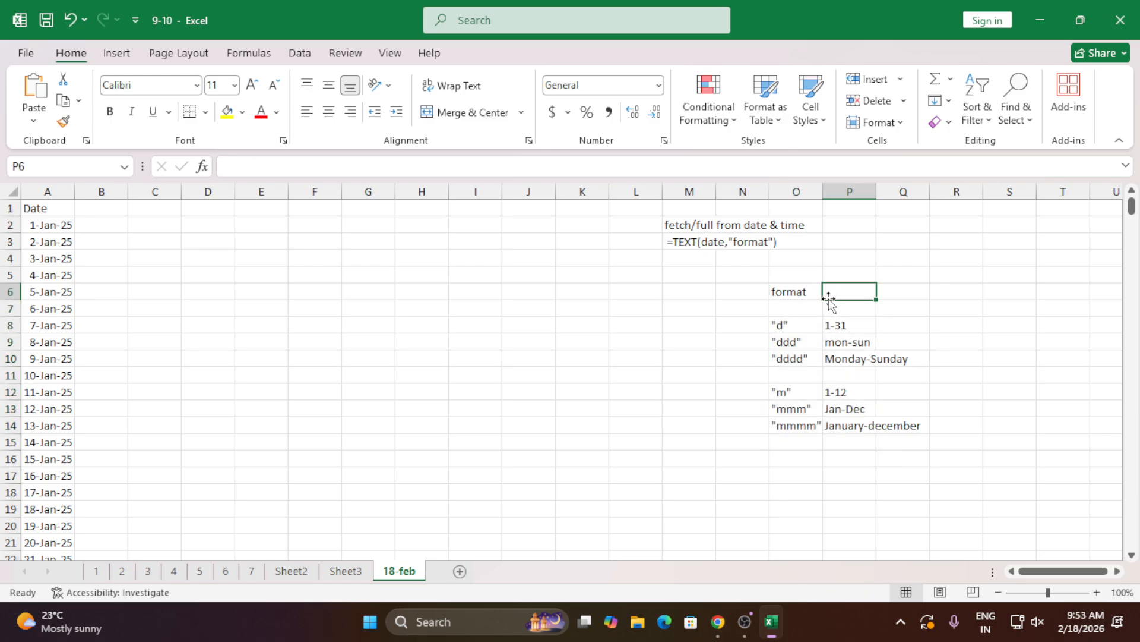
pyautogui.press('Left')
pyautogui.press('Right')
pyautogui.write('Output')
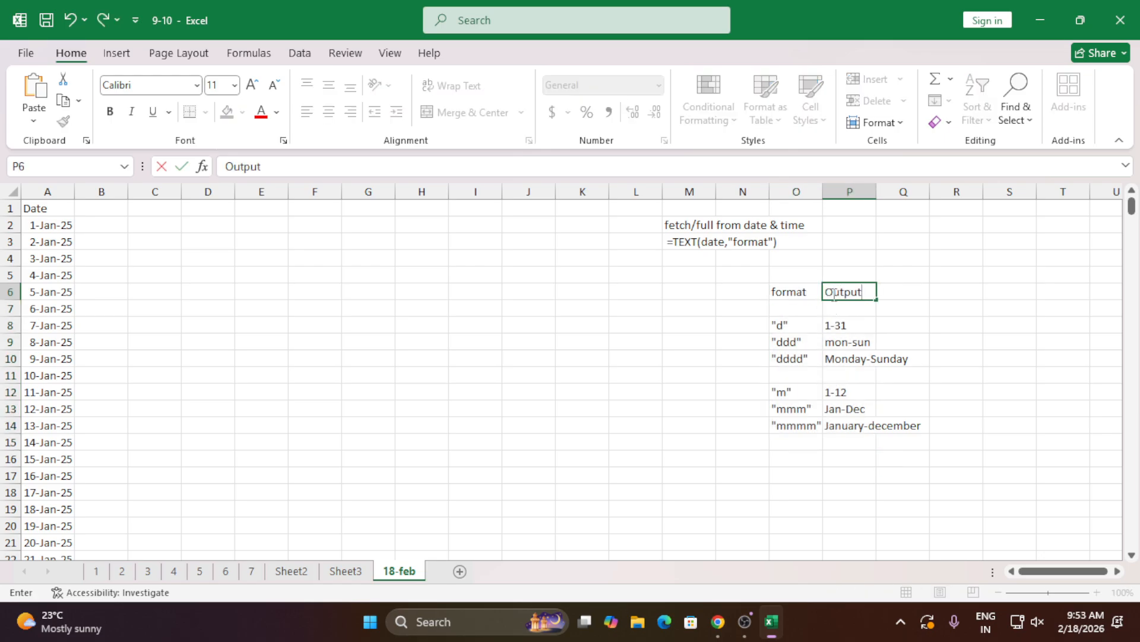
pyautogui.press('Return')
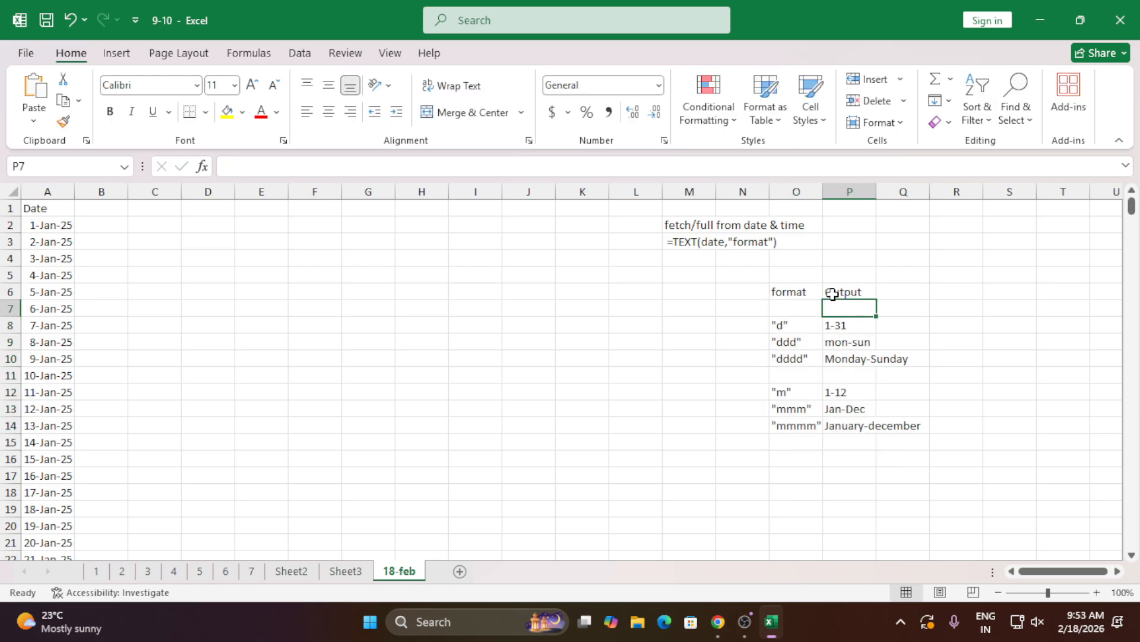
# - Enter the heading Day in B1 beside the Date heading
pyautogui.click(98, 208)
pyautogui.write('Day')
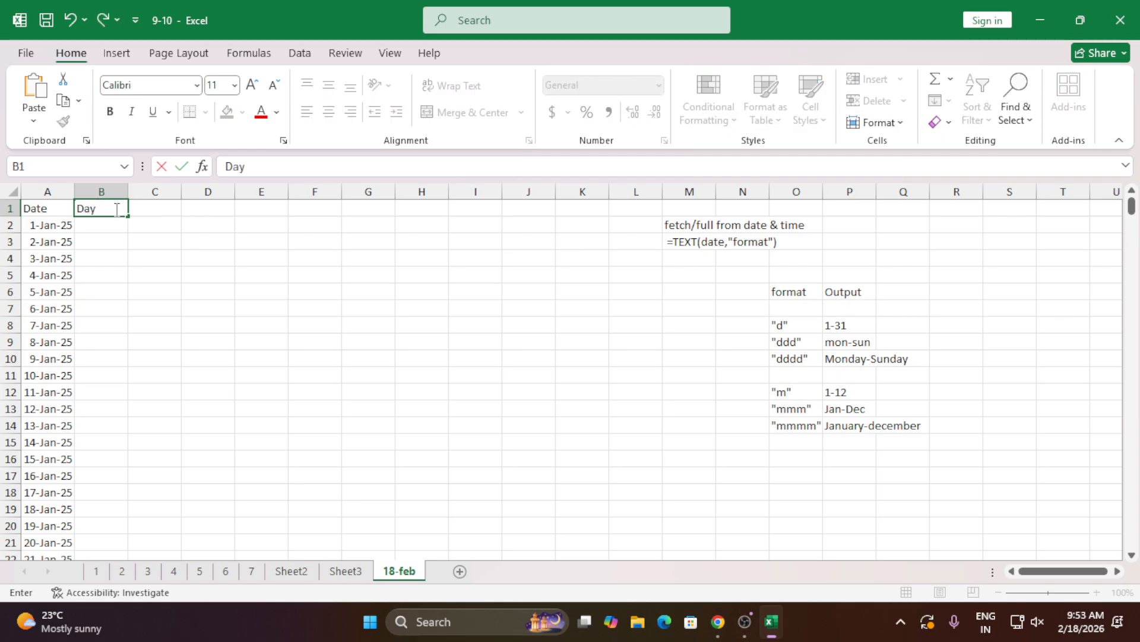
pyautogui.press('Return')
# - Enter the formula =TEXT(A2,"d") in B2 to extract the day number from the first date
pyautogui.press('Tab')
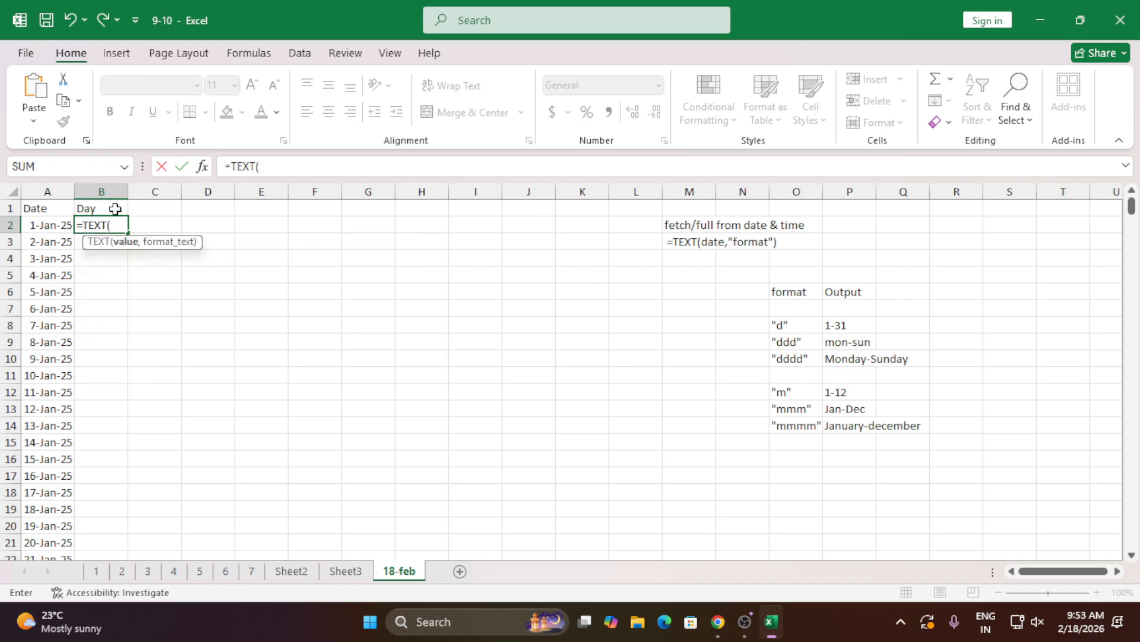
pyautogui.press('Left')
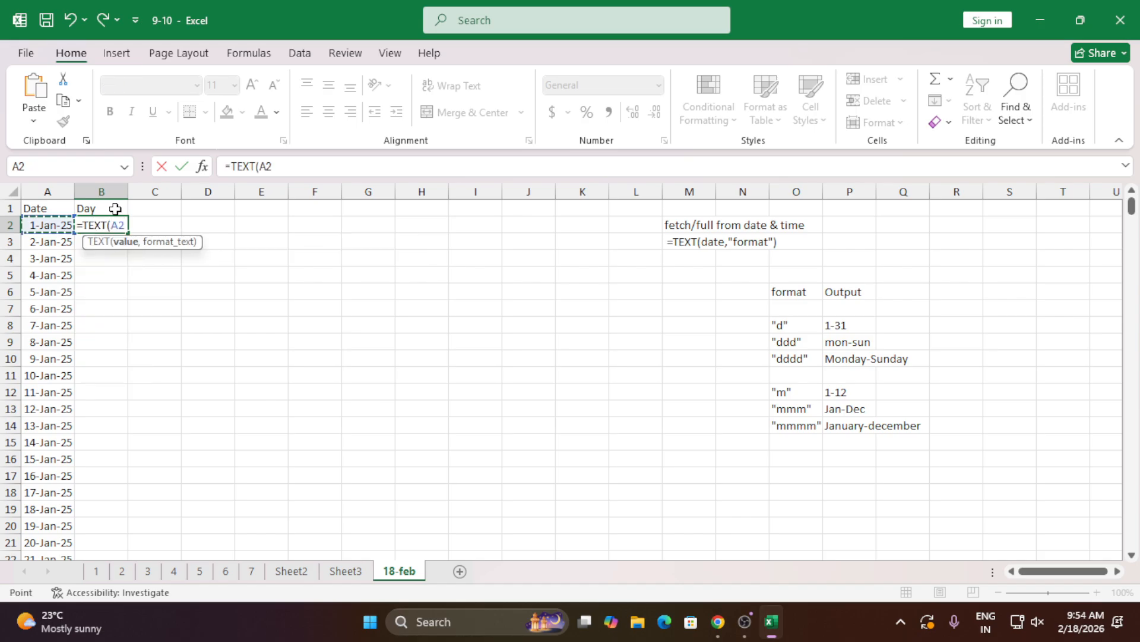
pyautogui.write(',')
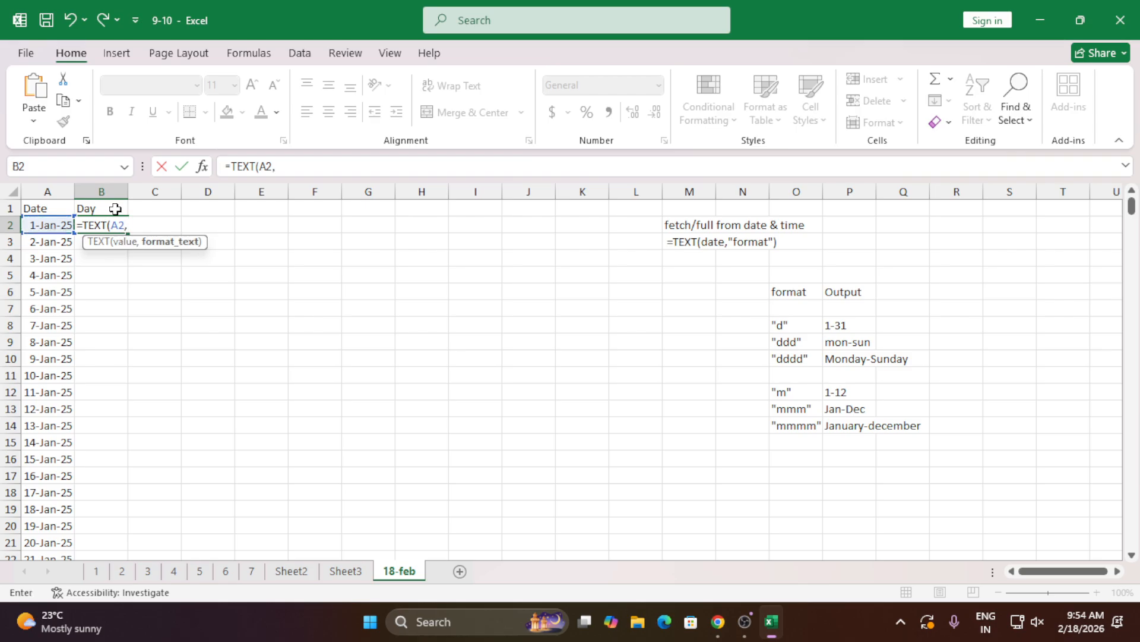
pyautogui.write('"d")')
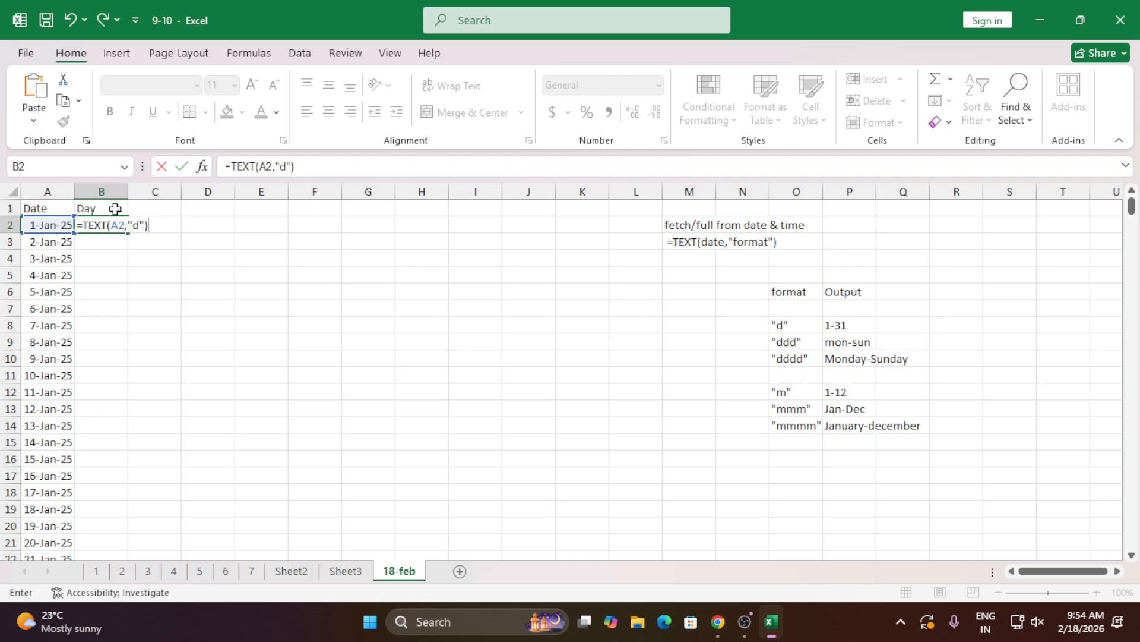
pyautogui.press('Return')
# - Fill the TEXT formula from B2 down the Day column alongside all the dates
pyautogui.click(52, 227)
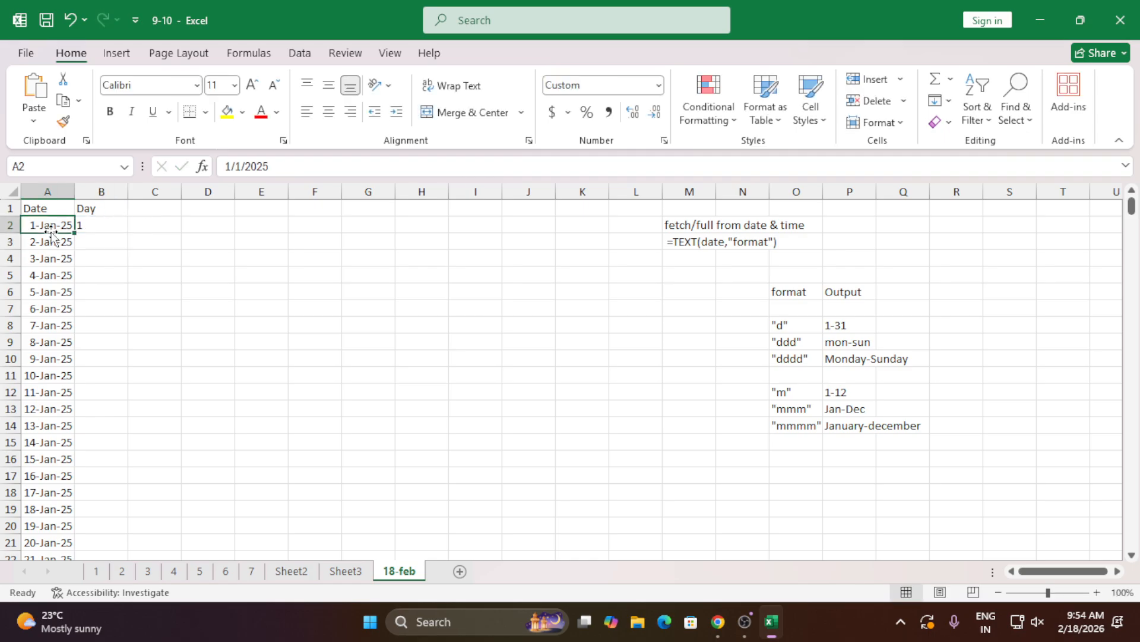
pyautogui.click(91, 225)
pyautogui.doubleClick(128, 233)
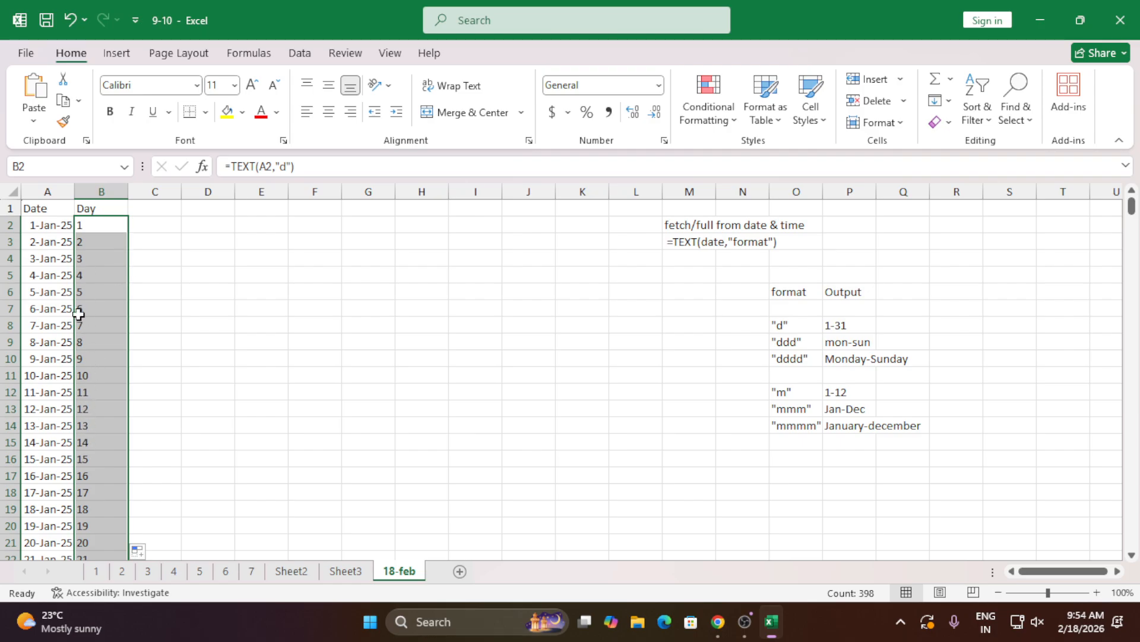
# - Append +0 to the formula in B2 so that its text result converts to a number
pyautogui.click(111, 224)
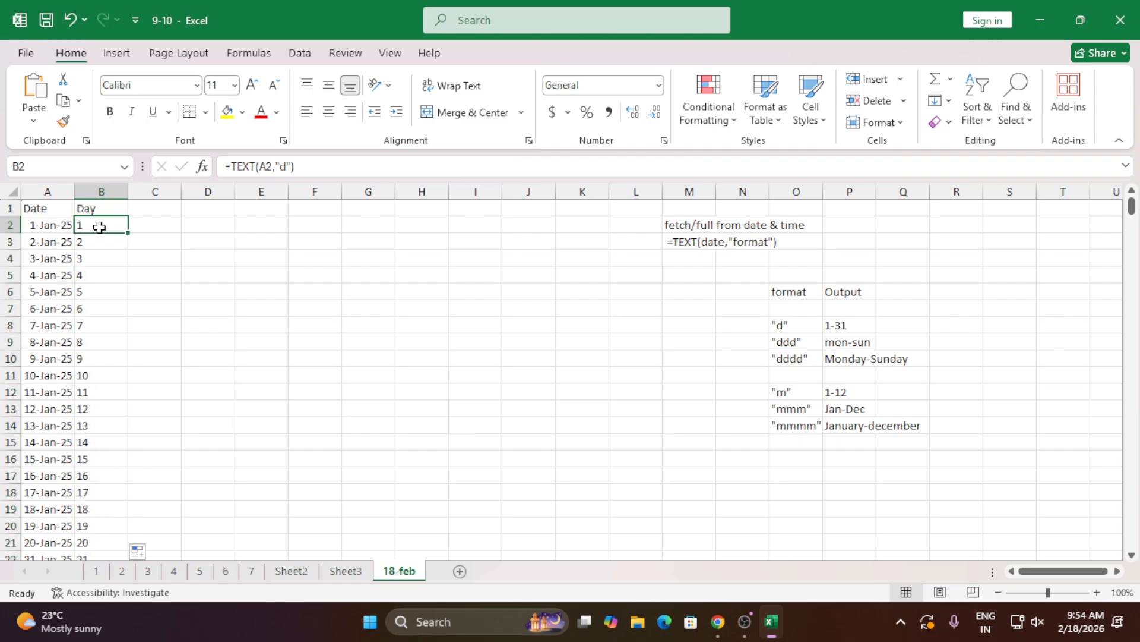
pyautogui.press('F2')
pyautogui.write('+0')
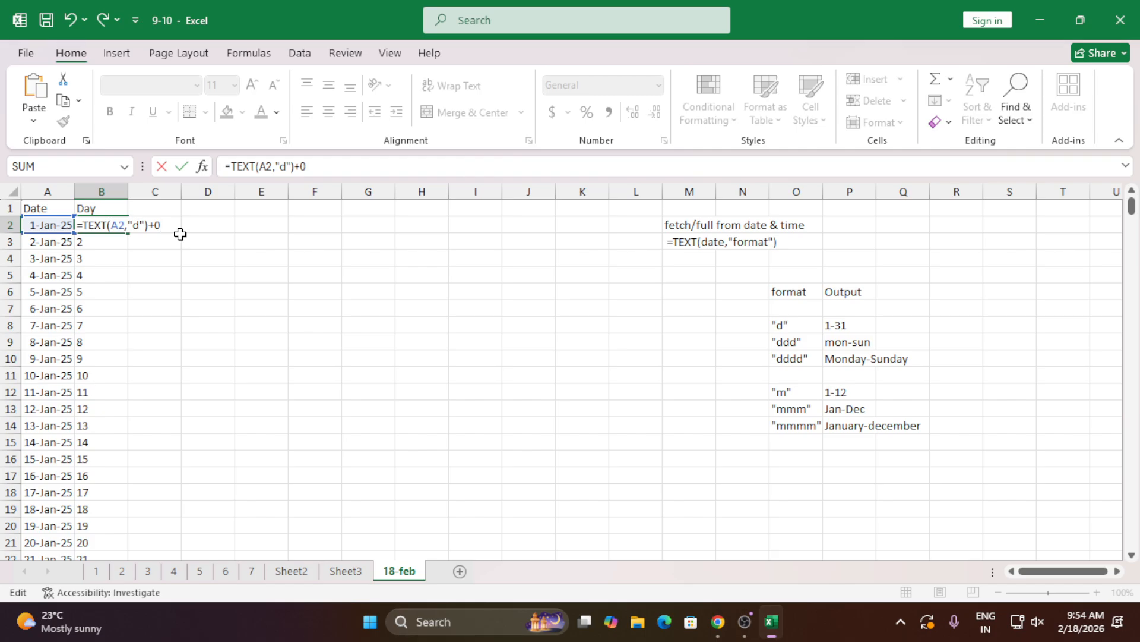
pyautogui.press('Return')
# - Format B2 as Number without decimal places and fill its formula down the whole Day column
pyautogui.click(102, 224)
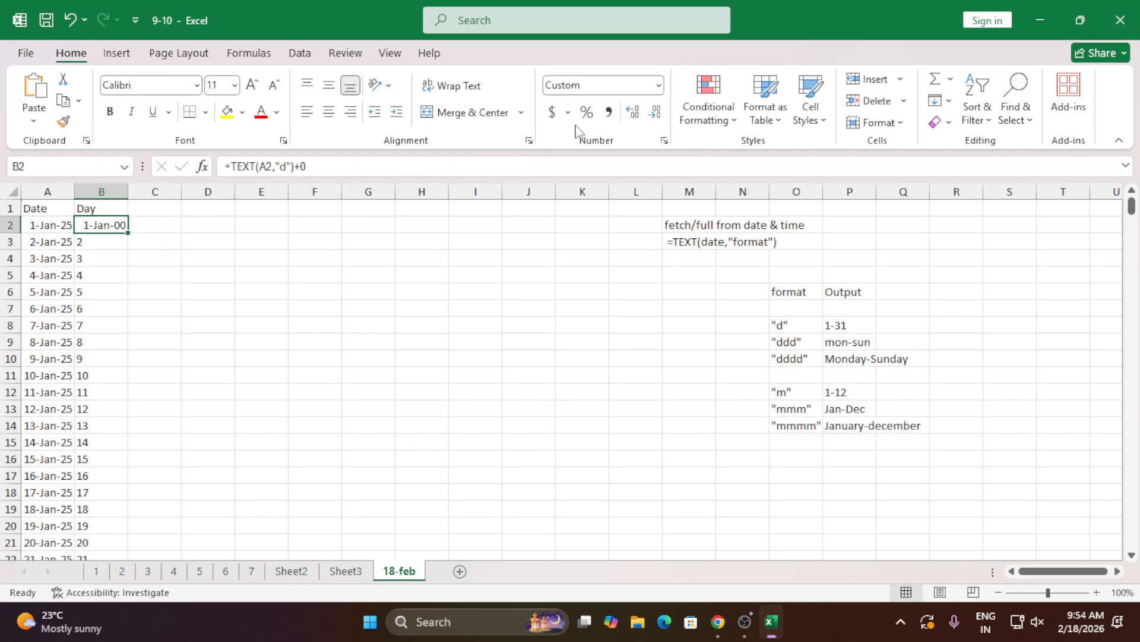
pyautogui.click(659, 86)
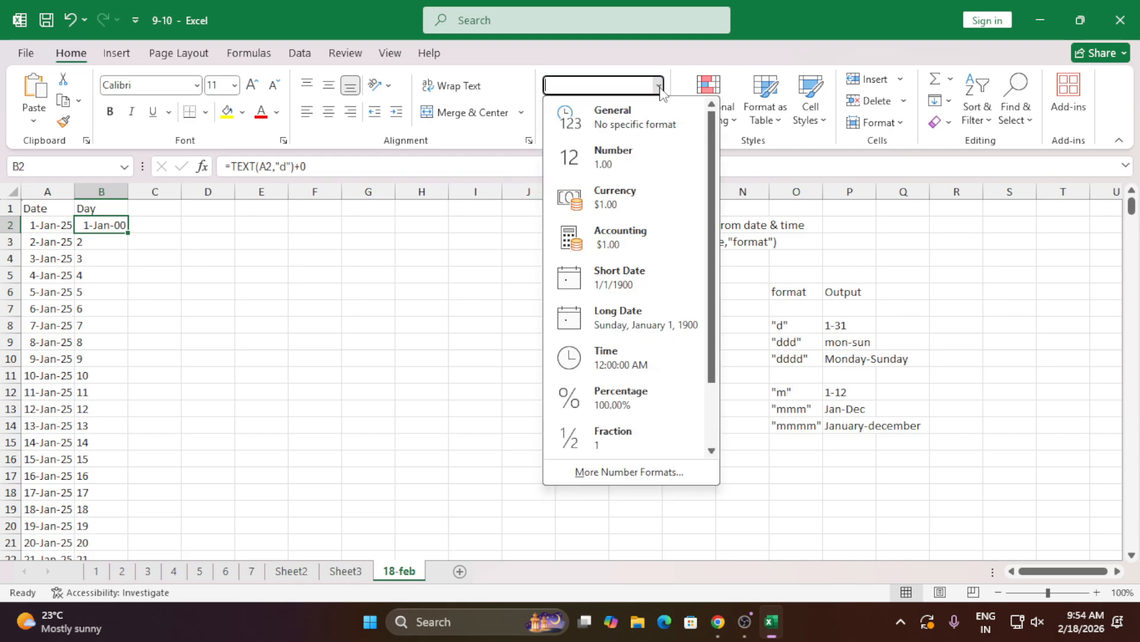
pyautogui.click(623, 161)
pyautogui.click(657, 112)
pyautogui.click(657, 113)
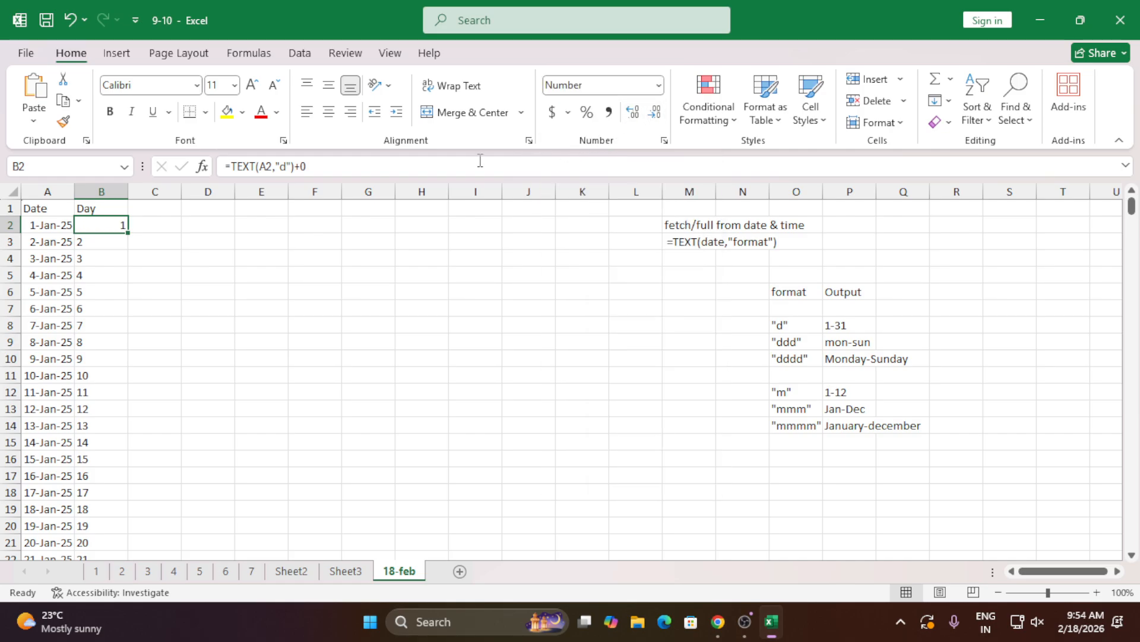
pyautogui.doubleClick(130, 233)
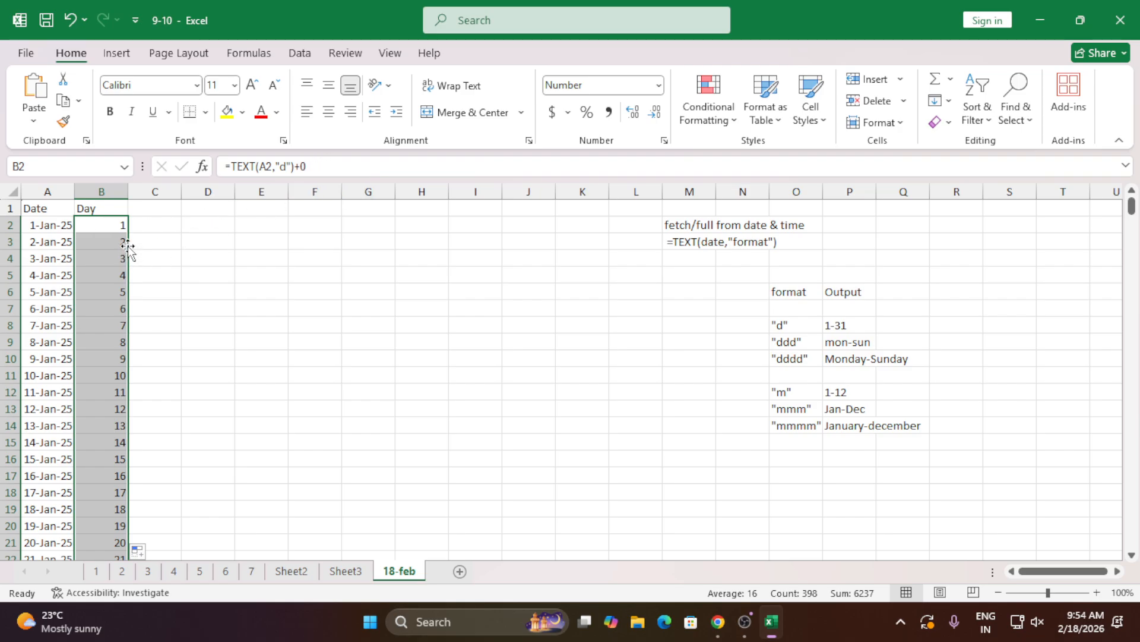
# - Enter the header "day in short form" in C1, next to the Day header
pyautogui.click(158, 242)
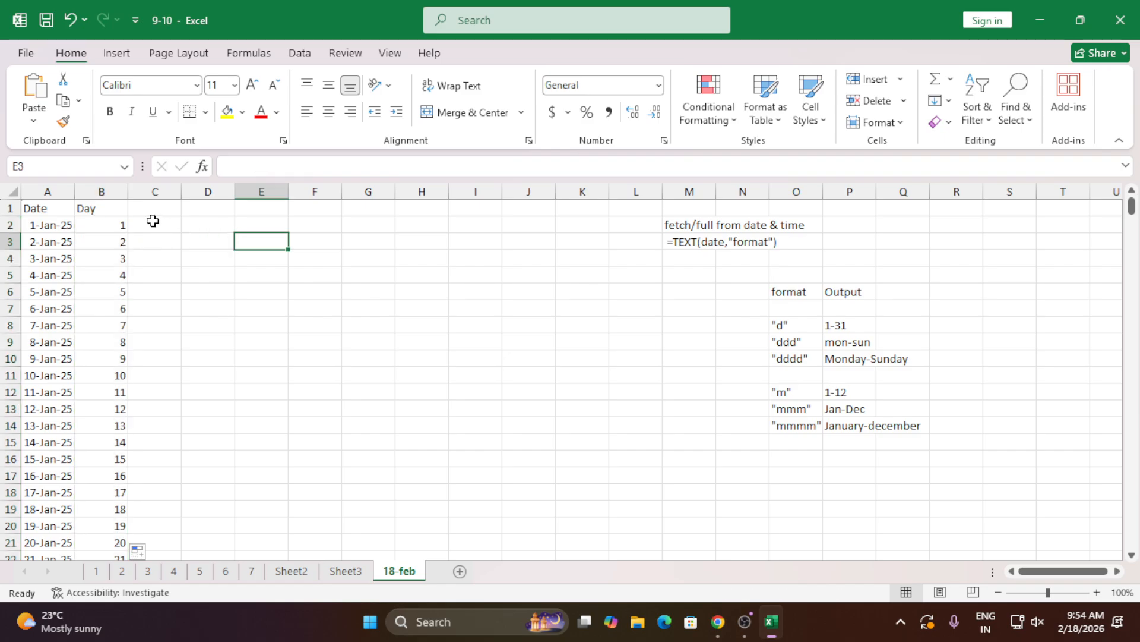
pyautogui.click(148, 213)
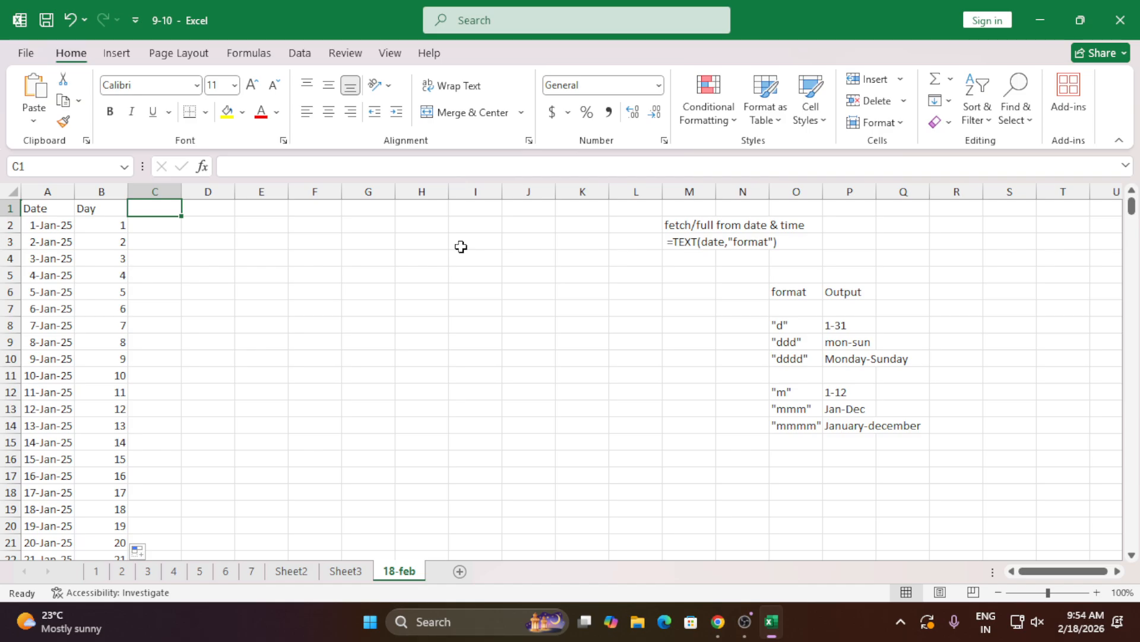
pyautogui.write('day i')
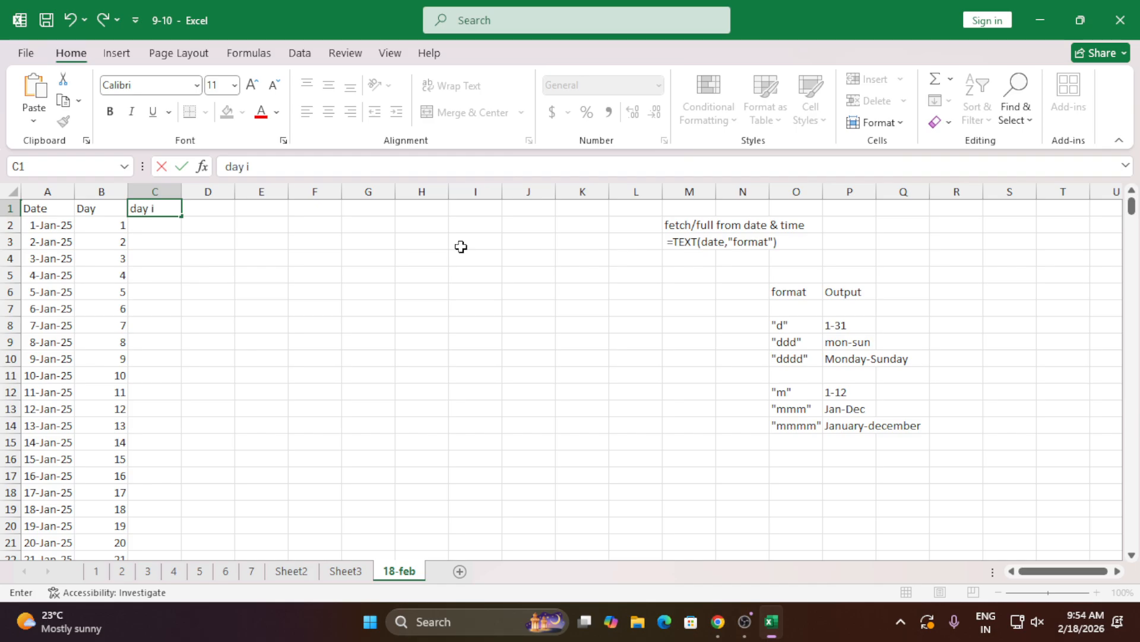
pyautogui.write('n short form')
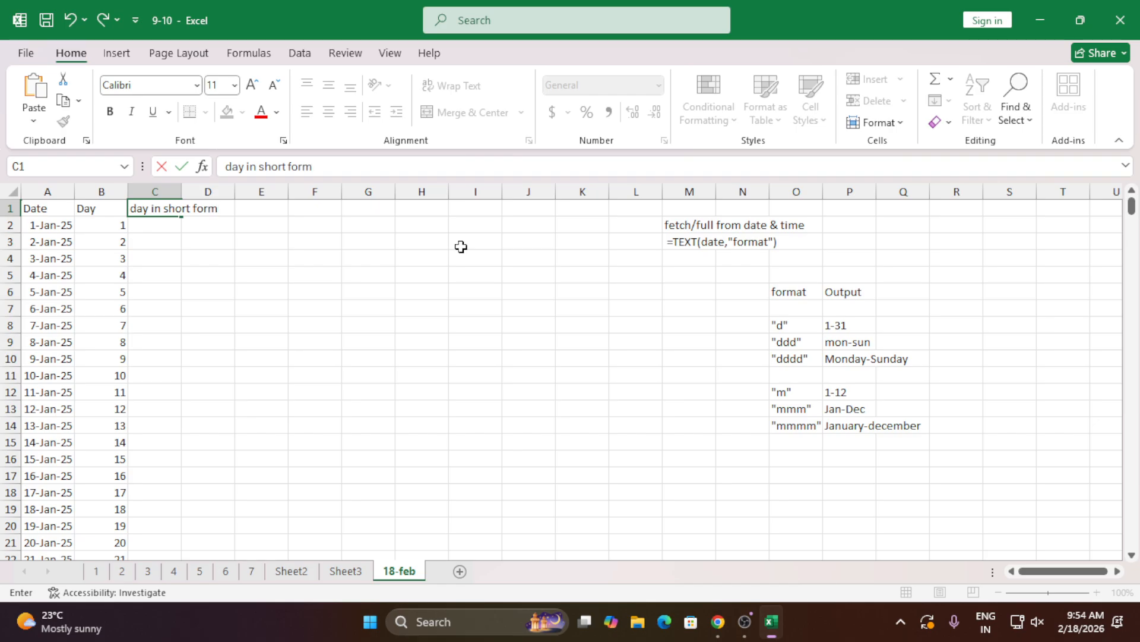
pyautogui.press('Return')
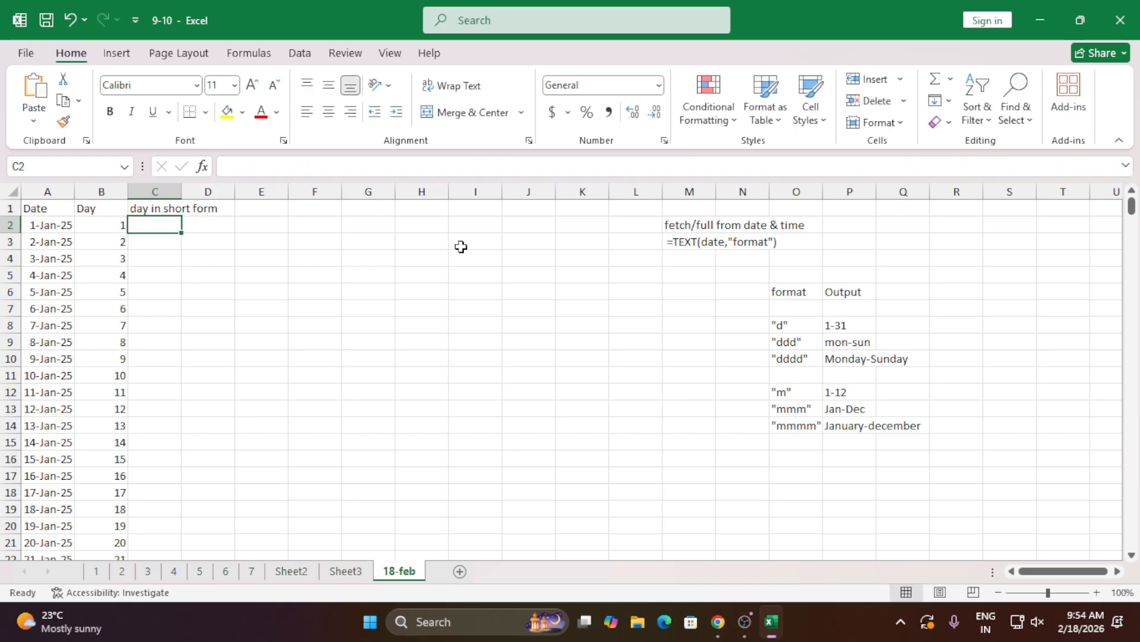
# - Enter the formula =TEXT(A2,"ddd") in C2 to extract the abbreviated weekday name from the first date
pyautogui.write('=te')
pyautogui.press('Tab')
pyautogui.press('Left')
pyautogui.press('Left')
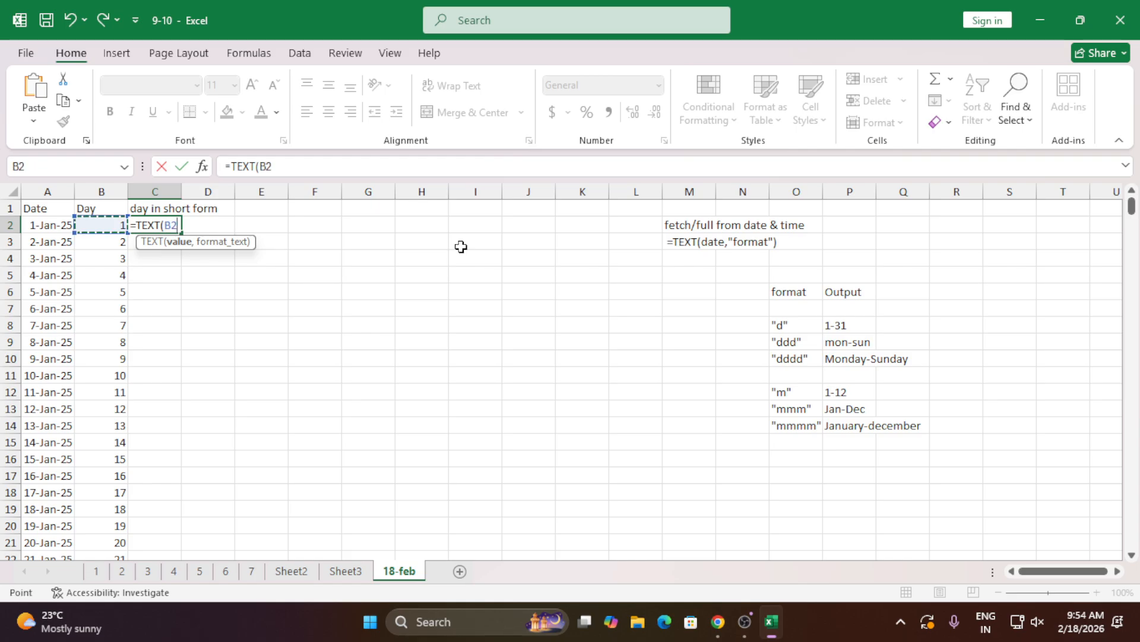
pyautogui.write(',"')
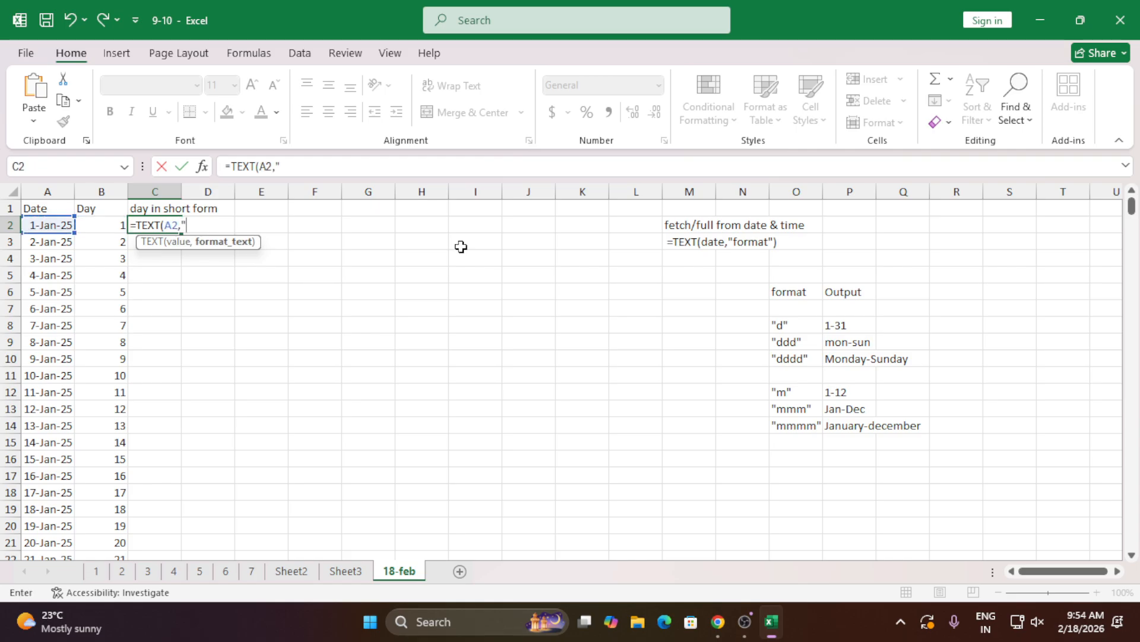
pyautogui.write('ddd"')
pyautogui.press('Return')
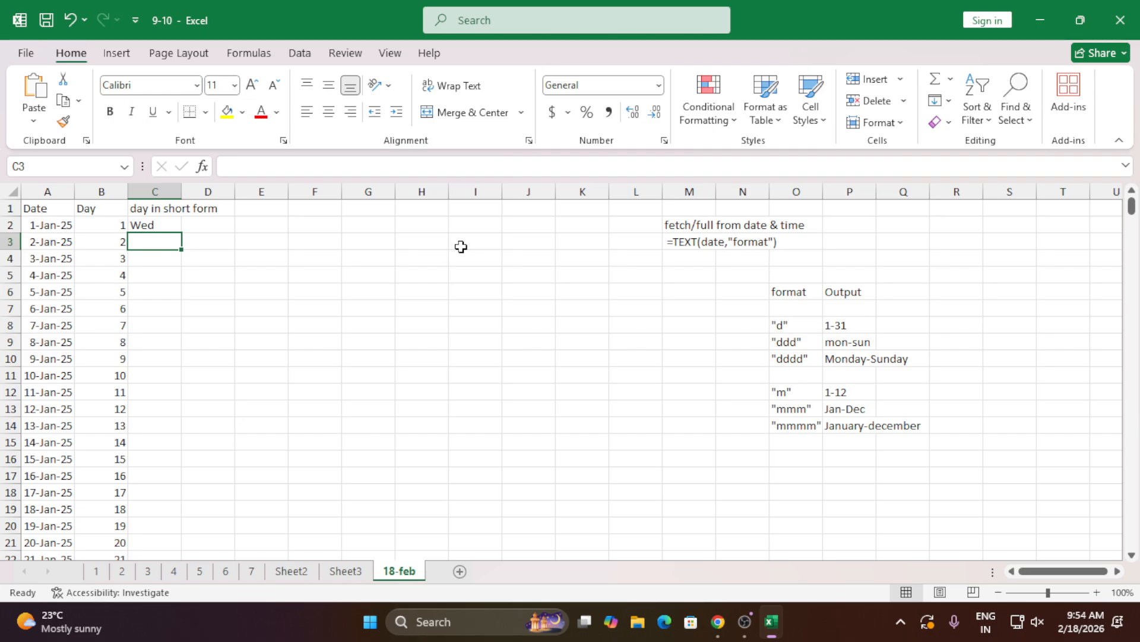
# - Fill the C2 formula down alongside all the dates and widen column C to fit its header
pyautogui.click(147, 226)
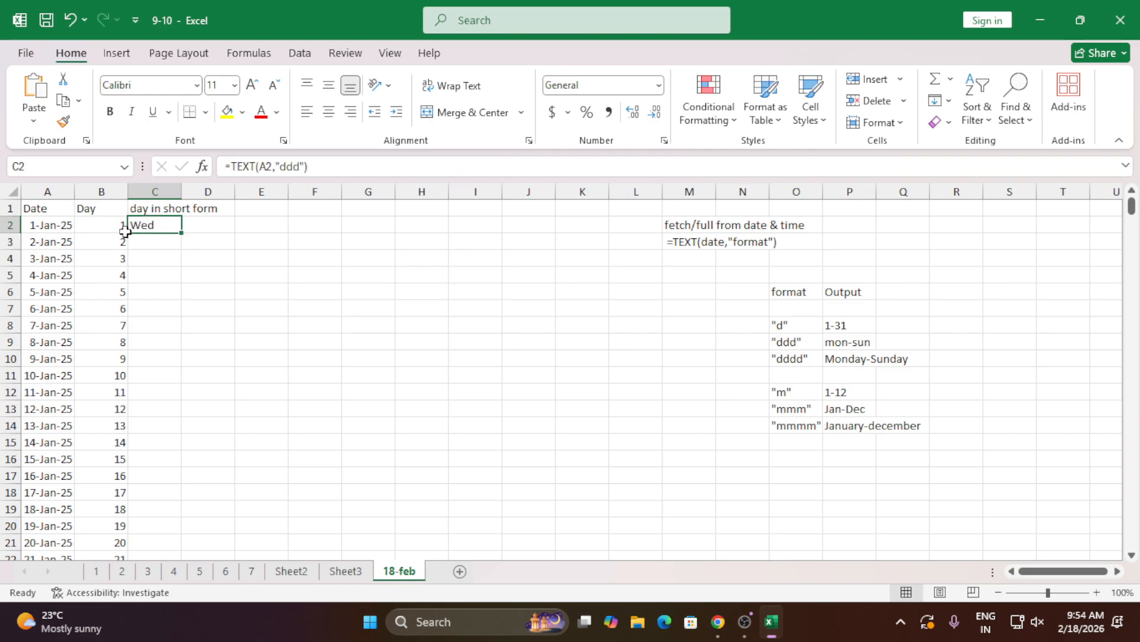
pyautogui.click(37, 231)
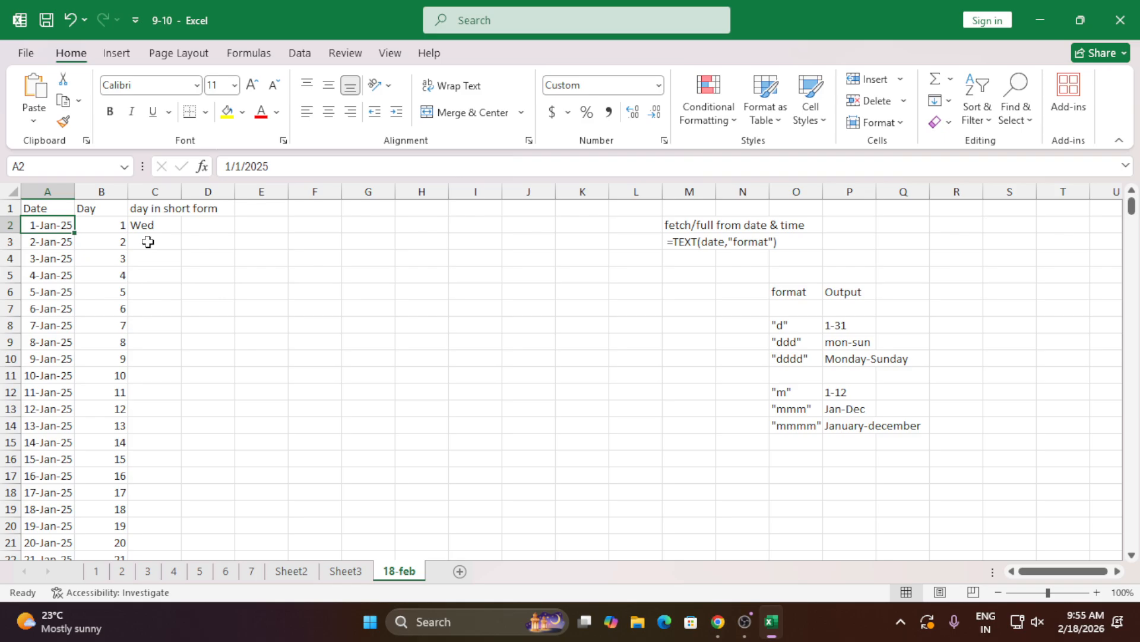
pyautogui.click(167, 228)
pyautogui.doubleClick(181, 232)
pyautogui.click(229, 257)
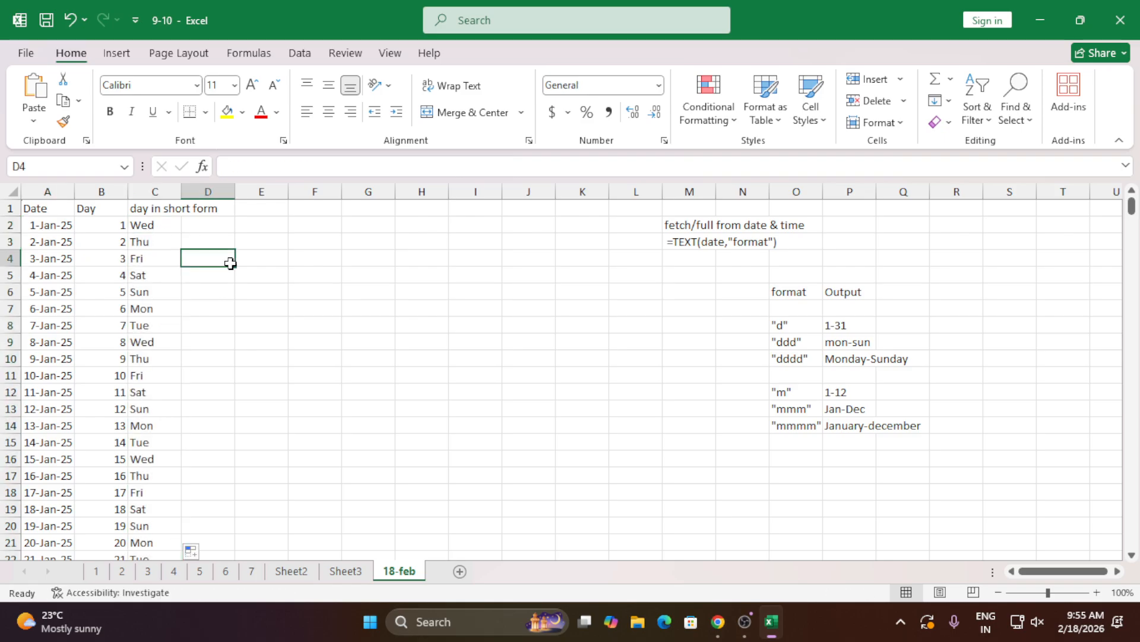
pyautogui.moveTo(152, 226); pyautogui.dragTo(157, 392)
pyautogui.doubleClick(181, 191)
pyautogui.click(249, 242)
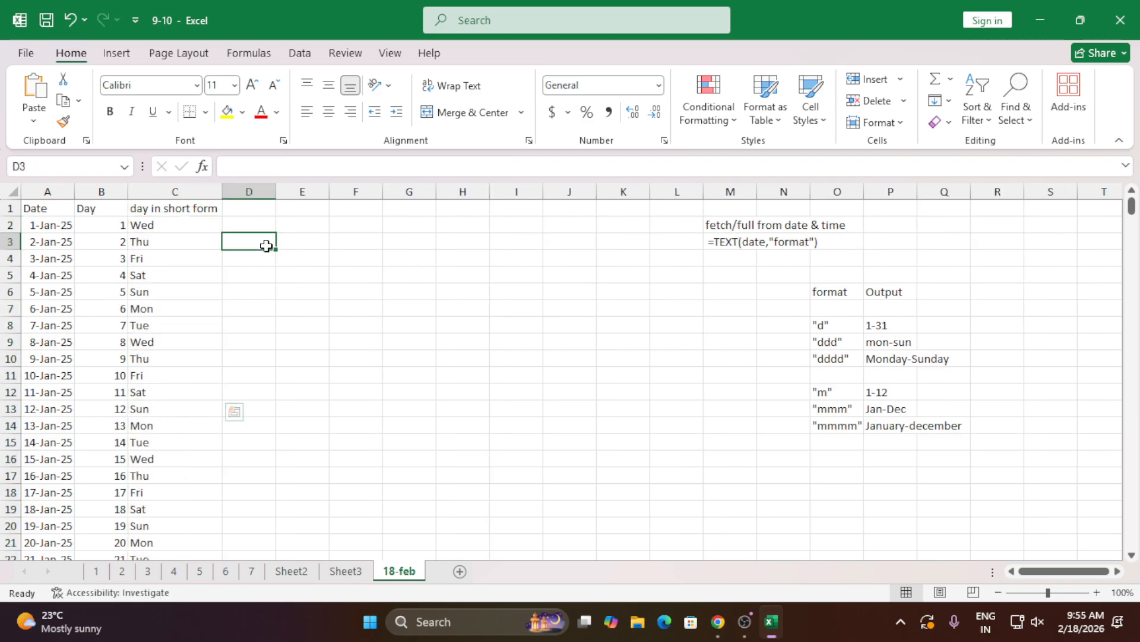
# - Enter the formula =TEXT(A2,"dddd") in D2 to extract the full weekday name from the first date
pyautogui.click(247, 208)
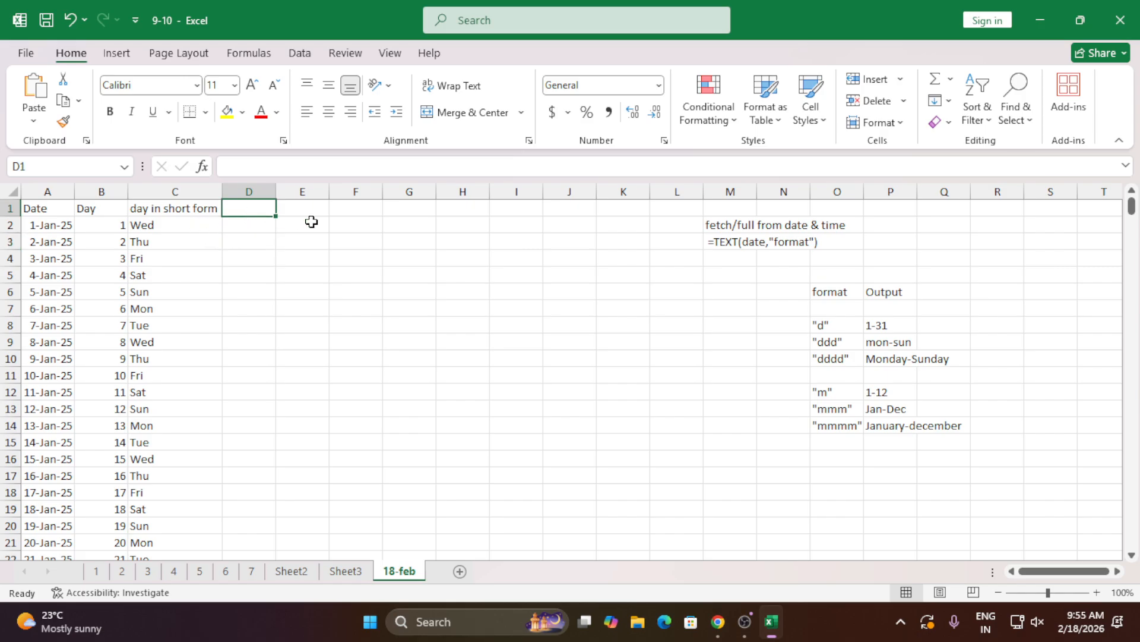
pyautogui.press('Down')
pyautogui.write('=tex')
pyautogui.press('Tab')
pyautogui.press('Left')
pyautogui.press('Left')
pyautogui.press('Left')
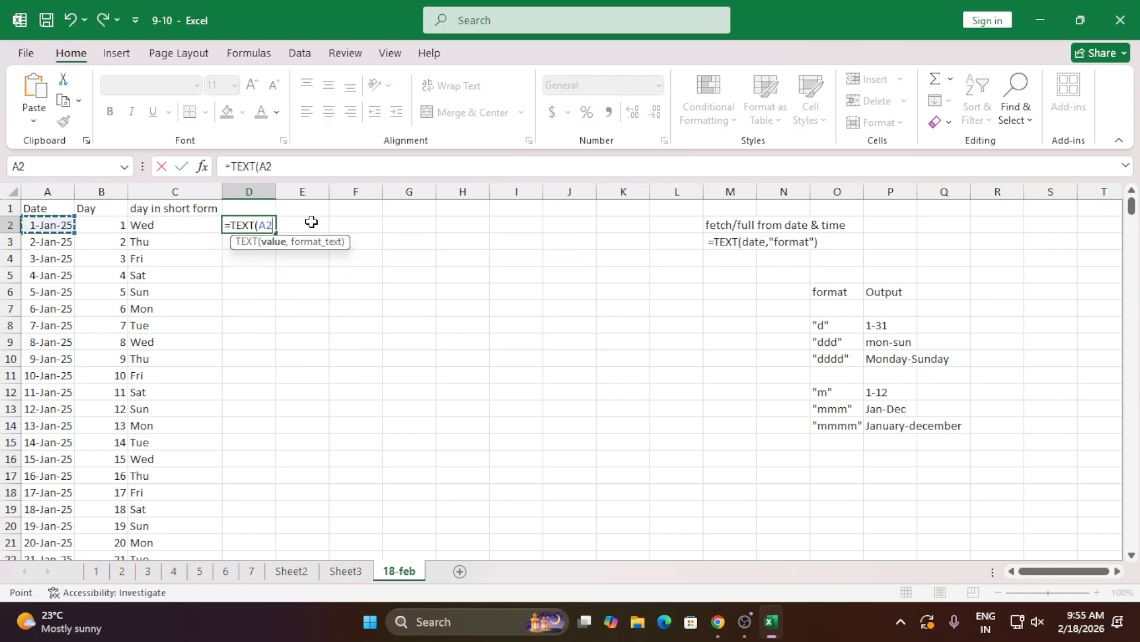
pyautogui.write(',"dddd"')
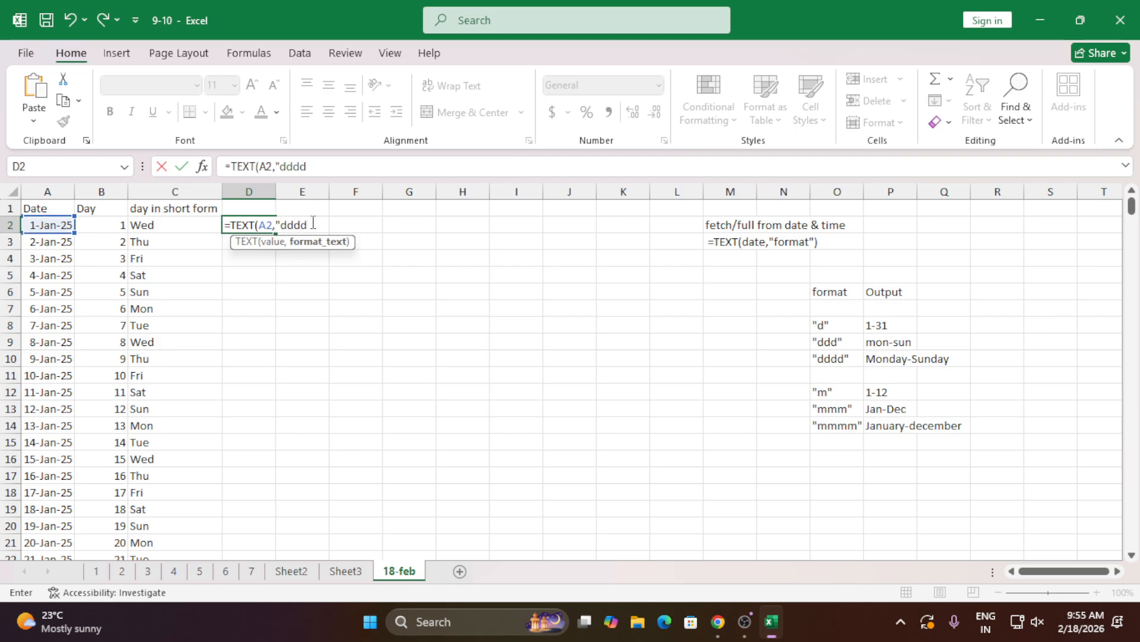
pyautogui.press('Return')
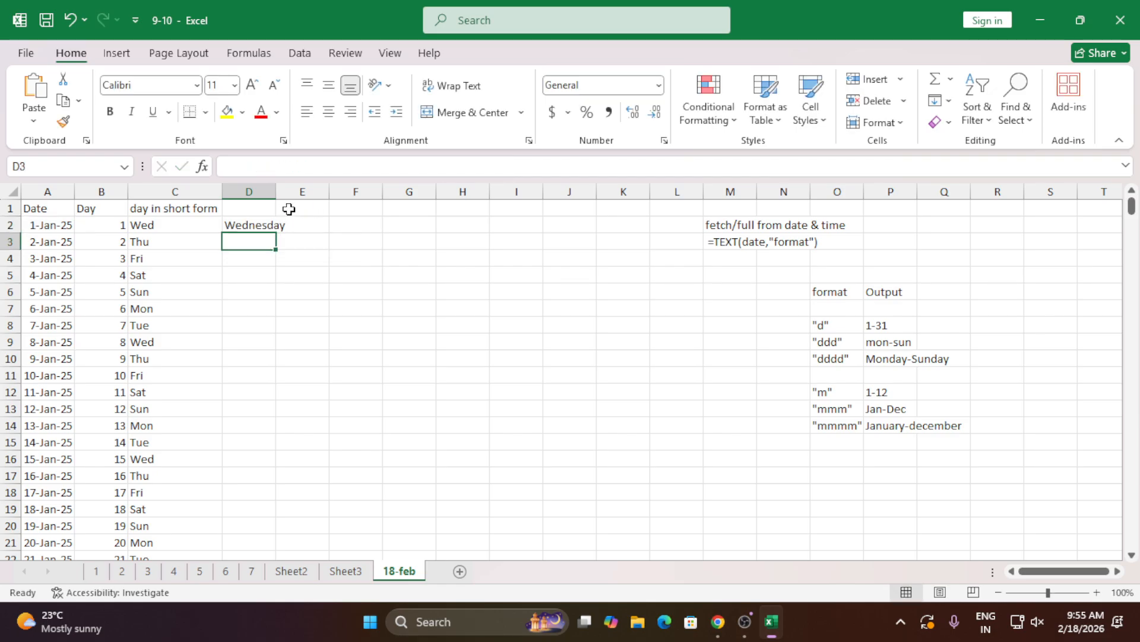
# - Widen column D to fit the weekday names and fill the D2 formula down alongside all the dates
pyautogui.moveTo(274, 192); pyautogui.dragTo(290, 192)
pyautogui.click(265, 222)
pyautogui.doubleClick(289, 235)
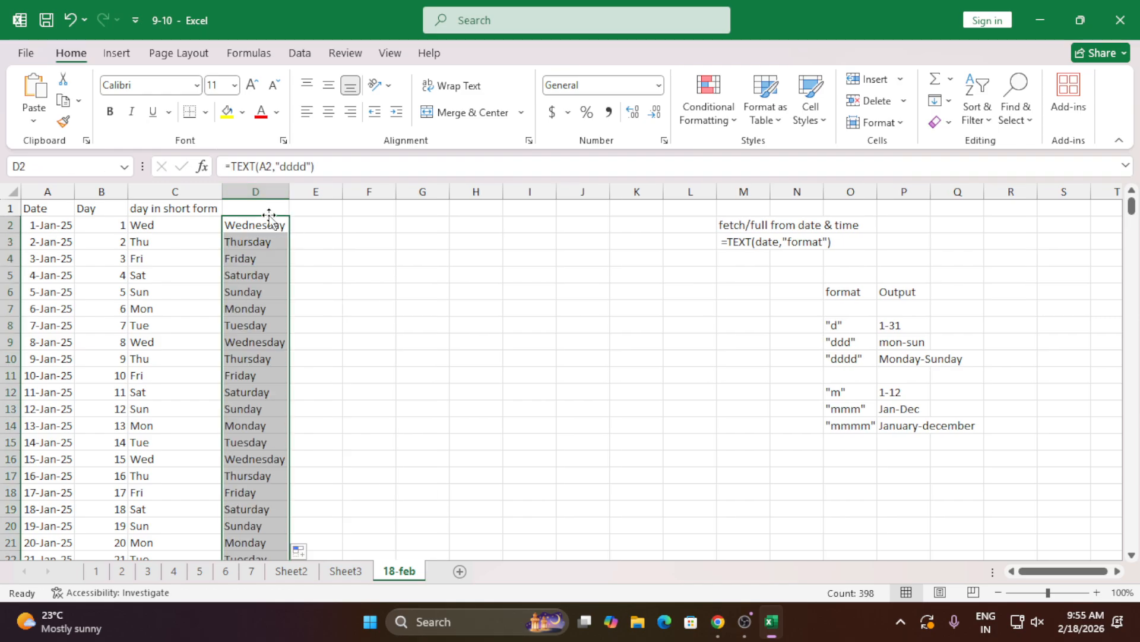
# - Enter the header "day full form" in D1 and widen column D to fit it
pyautogui.click(264, 206)
pyautogui.write('da fu')
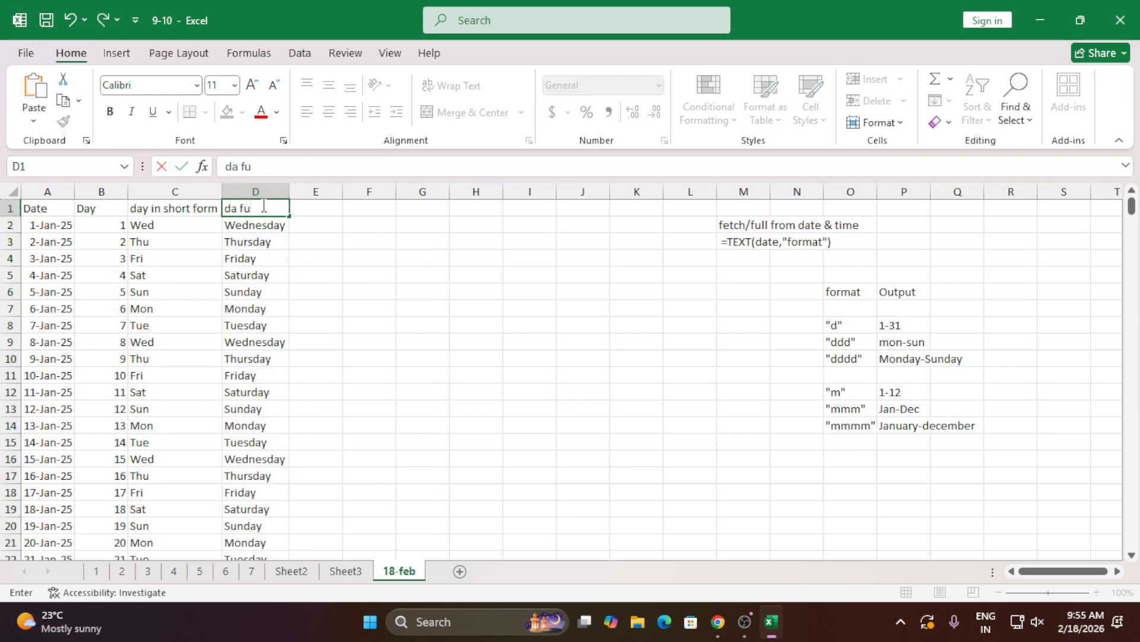
pyautogui.press('BackSpace')
pyautogui.press('BackSpace')
pyautogui.press('BackSpace')
pyautogui.write('y full form')
pyautogui.press('Return')
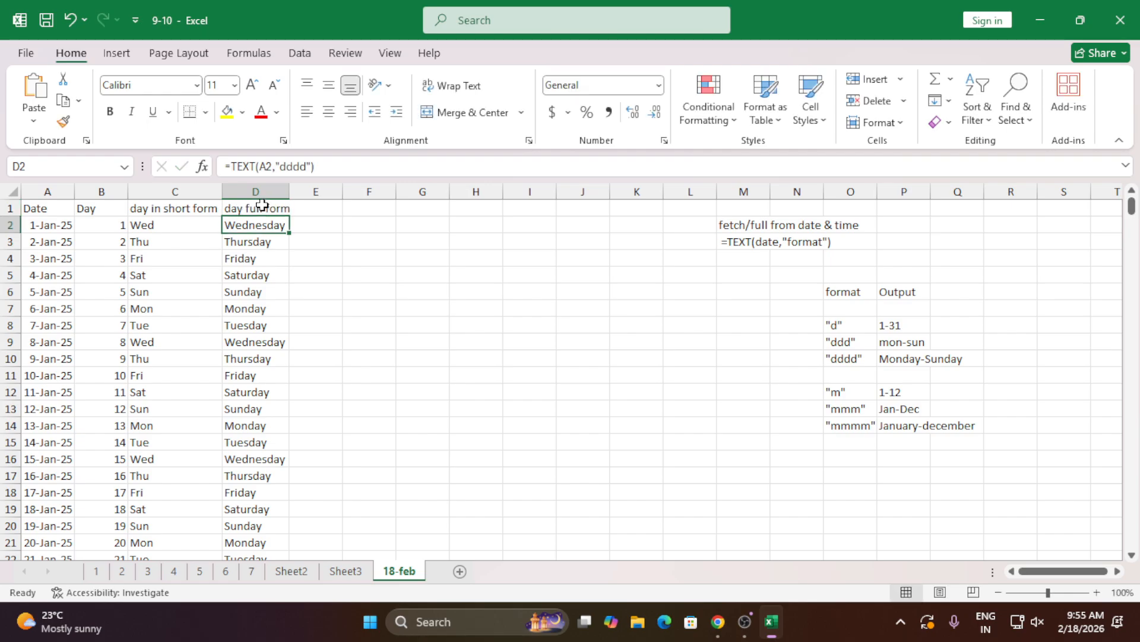
pyautogui.moveTo(290, 194); pyautogui.dragTo(269, 426)
pyautogui.click(321, 314)
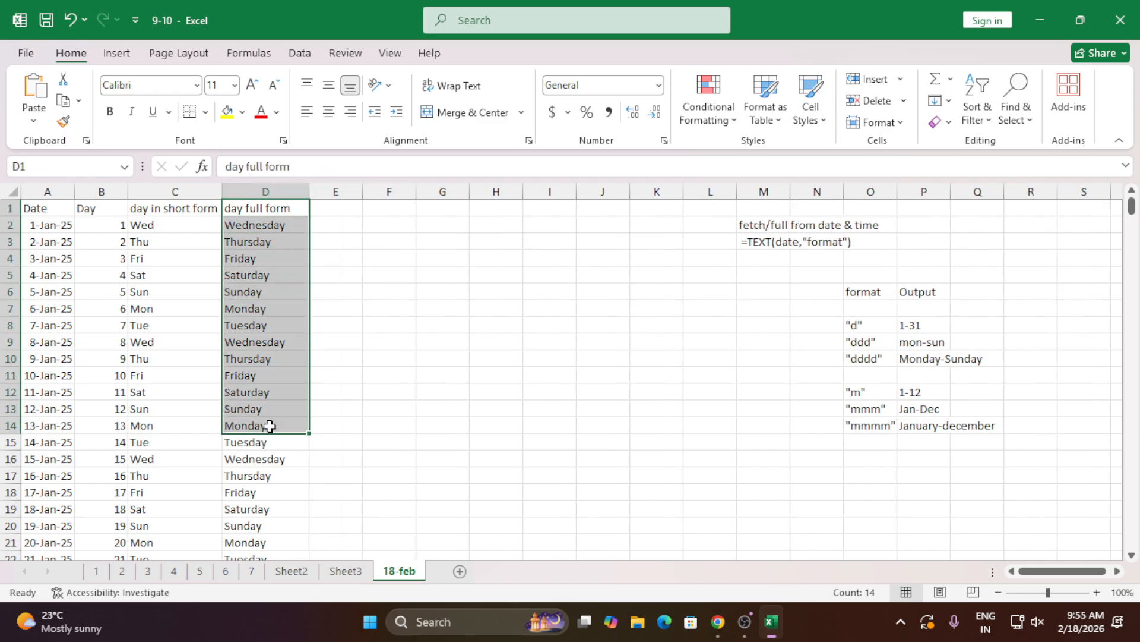
pyautogui.click(407, 358)
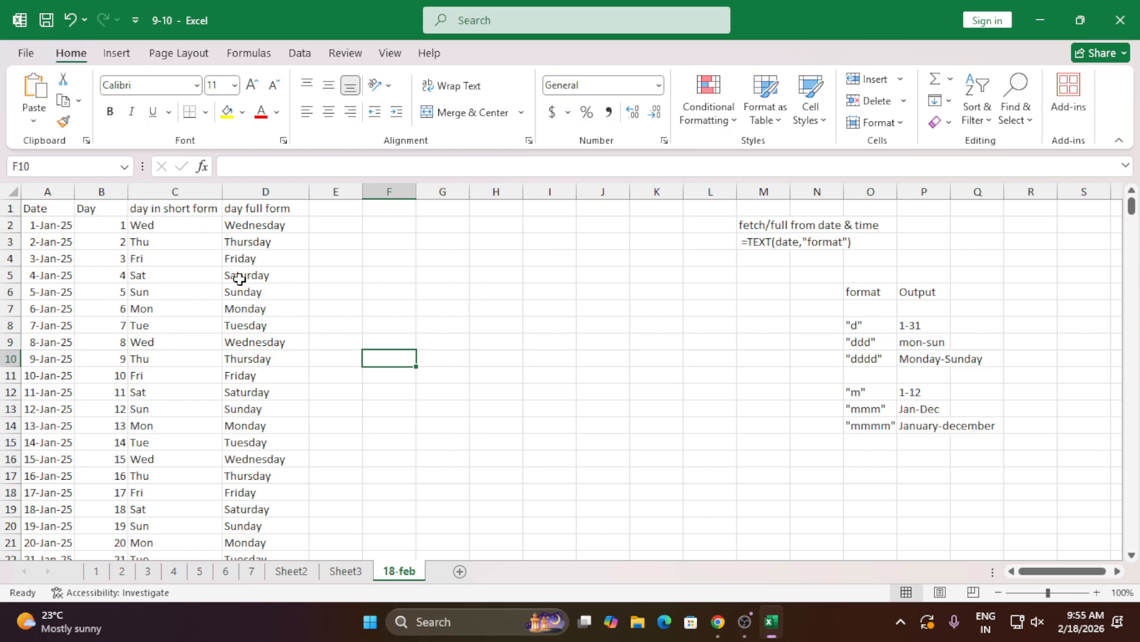
pyautogui.moveTo(187, 209); pyautogui.dragTo(161, 384)
pyautogui.click(389, 292)
pyautogui.moveTo(266, 224); pyautogui.dragTo(266, 409)
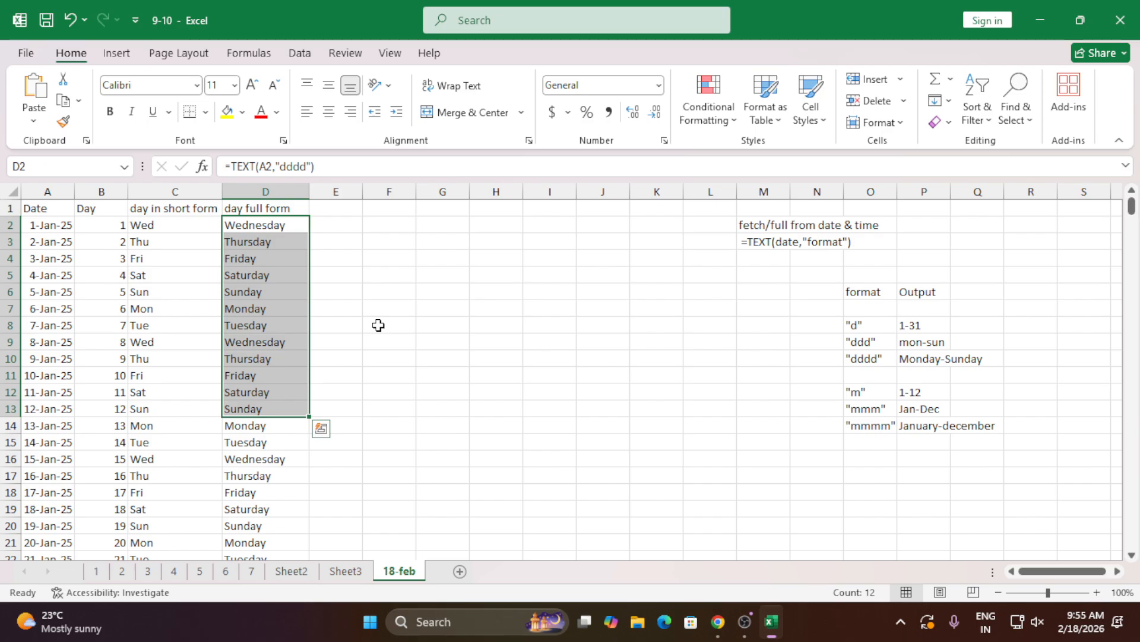
pyautogui.moveTo(280, 225); pyautogui.dragTo(281, 383)
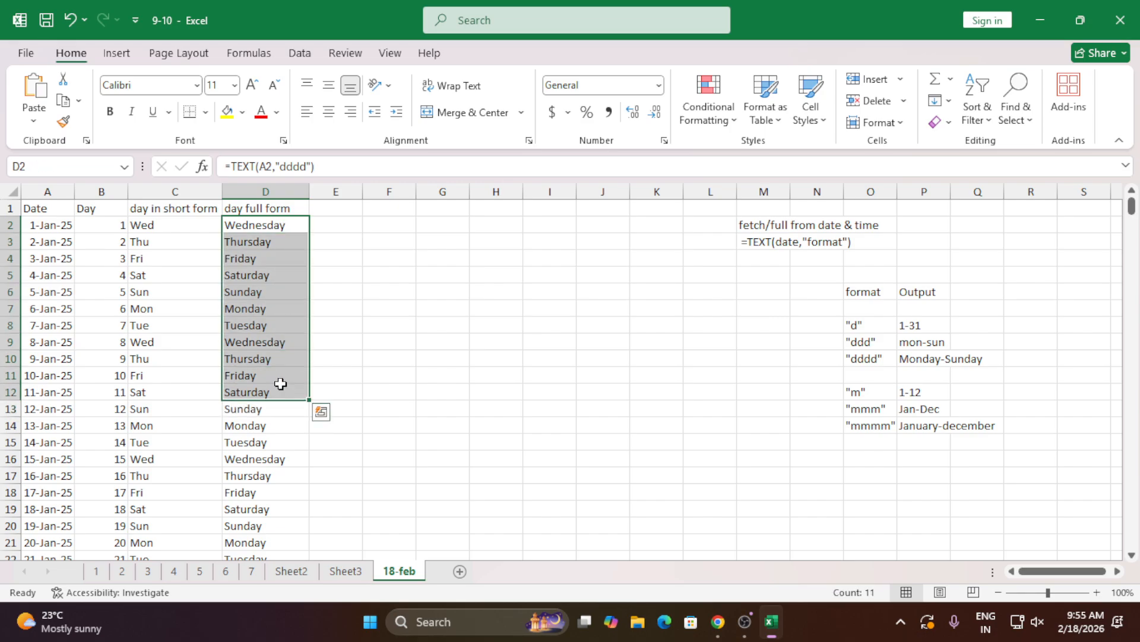
pyautogui.click(466, 353)
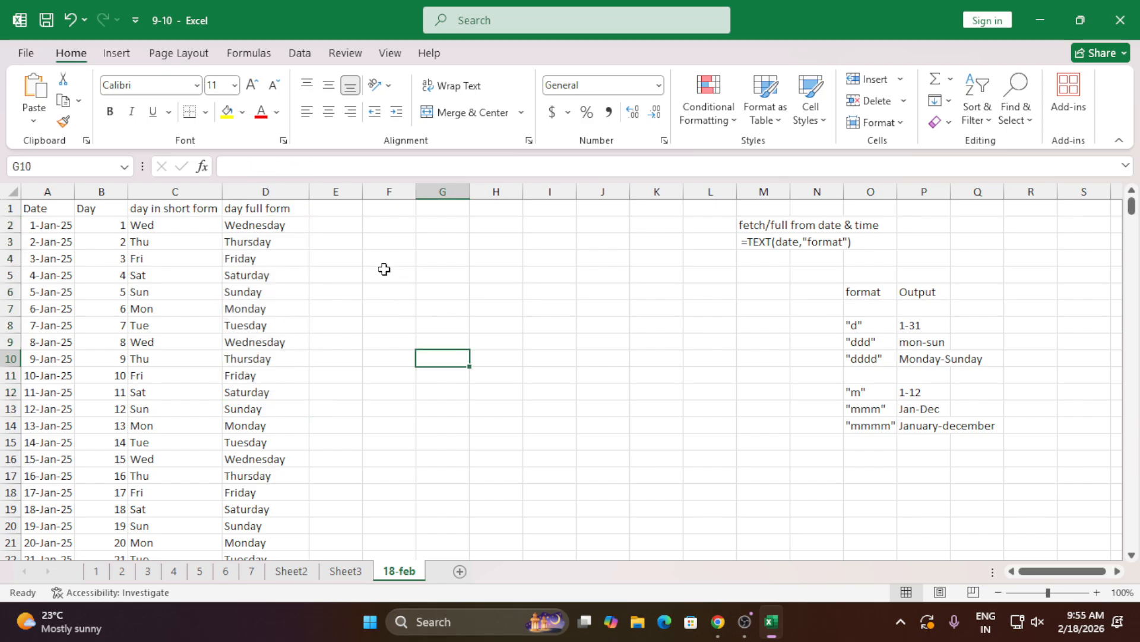
# - Enter the header "Month no" in E1 for the month number column
pyautogui.click(341, 211)
pyautogui.write('Mon')
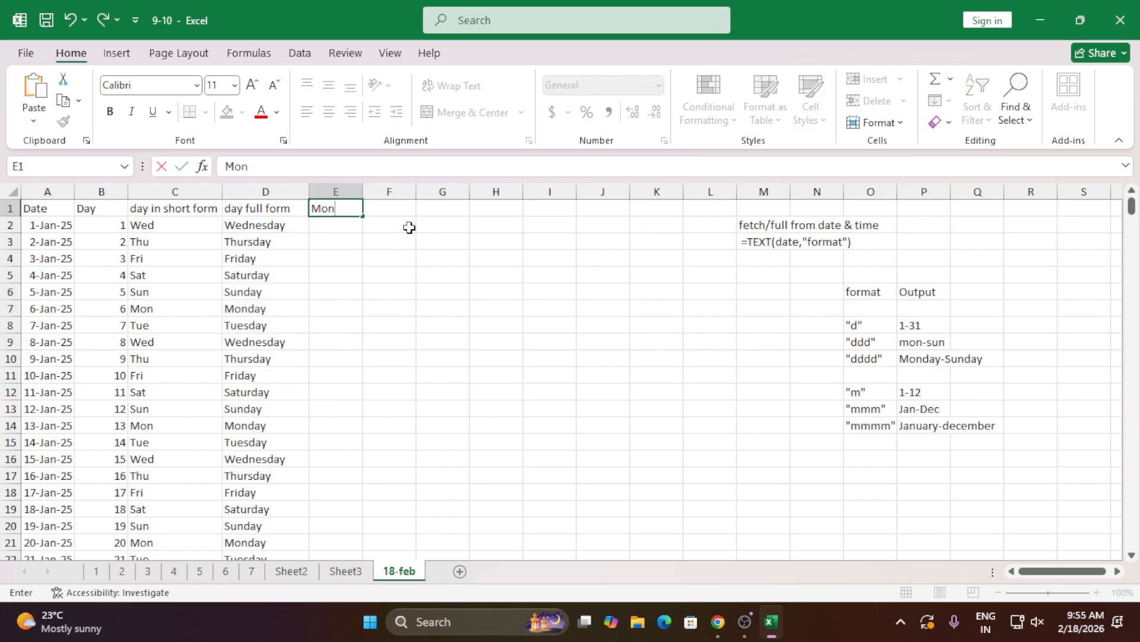
pyautogui.write('th no')
pyautogui.press('Return')
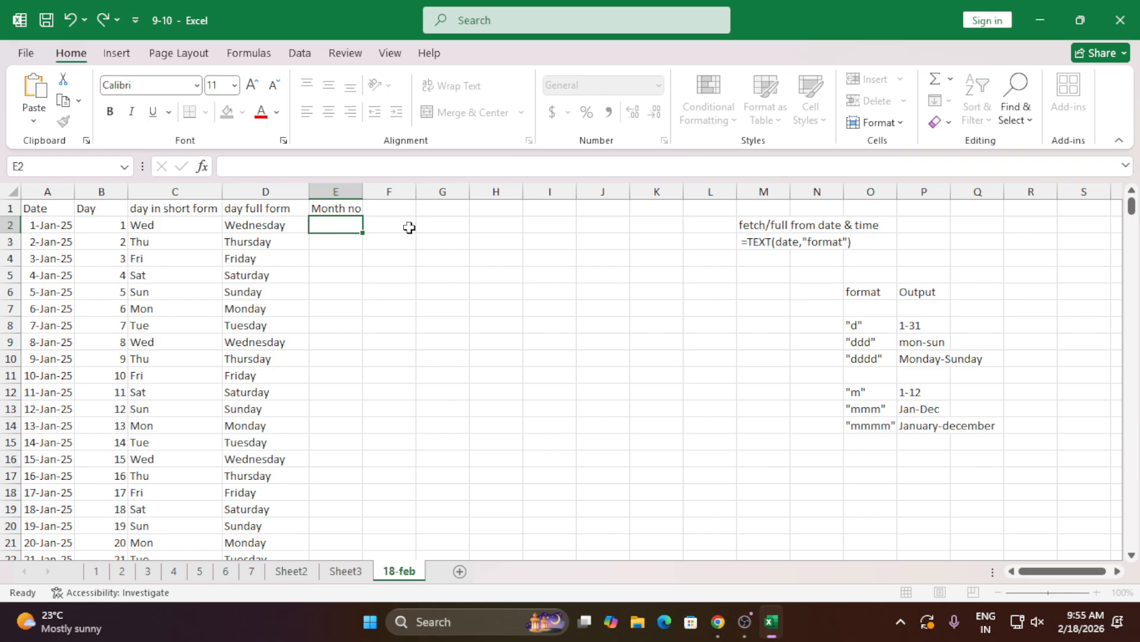
# - Enter the formula =TEXT(A2,"m") in E2 to extract the month number from the first date
pyautogui.write('=tex')
pyautogui.press('Tab')
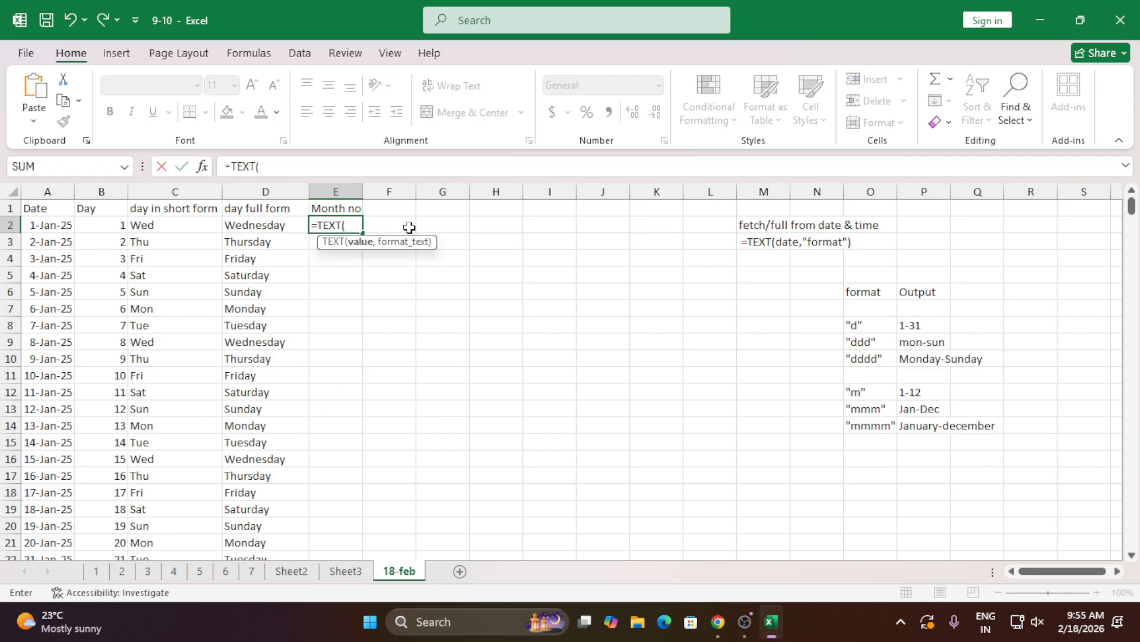
pyautogui.press('Left')
pyautogui.press('Left')
pyautogui.press('Left')
pyautogui.press('Left')
pyautogui.write(',"')
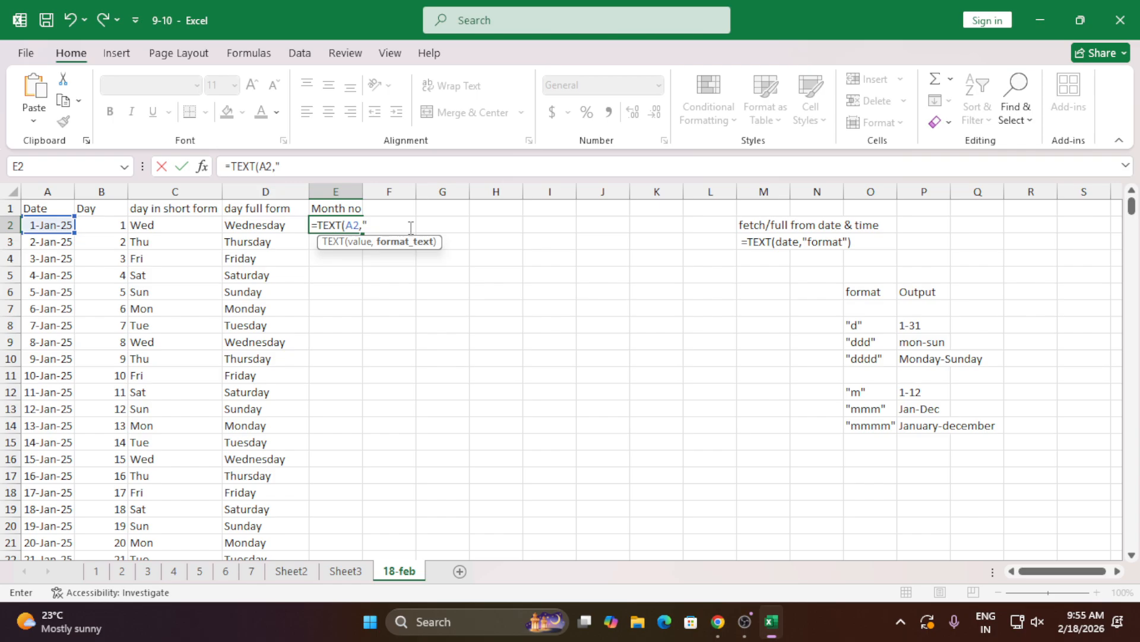
pyautogui.write('dd')
pyautogui.press('BackSpace')
pyautogui.write('m')
pyautogui.press('Return')
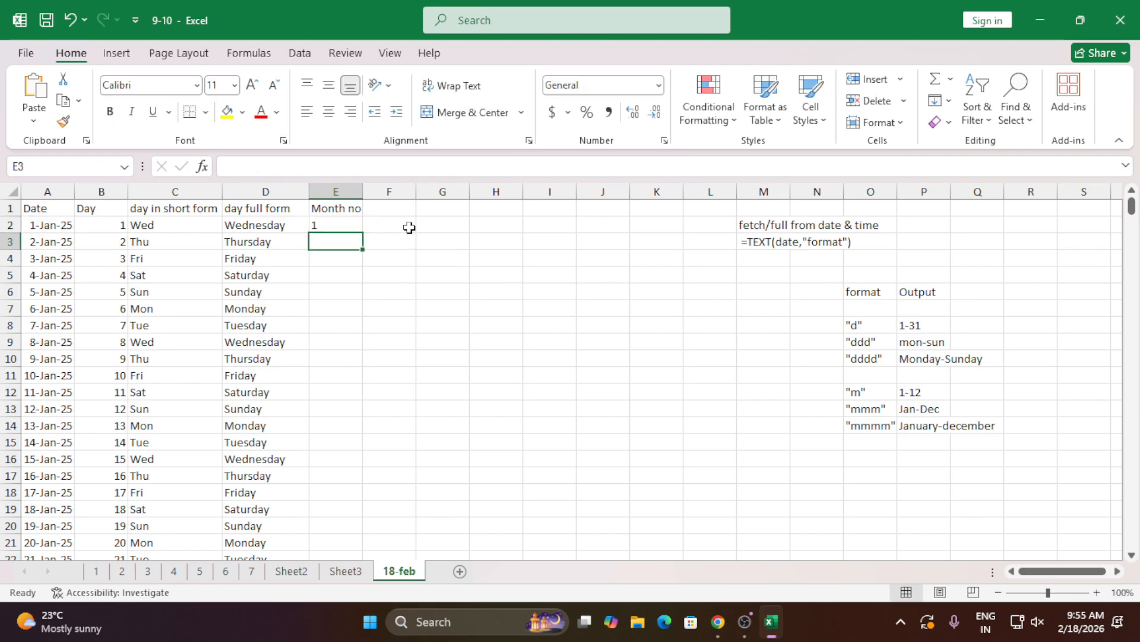
# - Append +0 to the formula in E2 so that its text result converts to a number
pyautogui.doubleClick(349, 223)
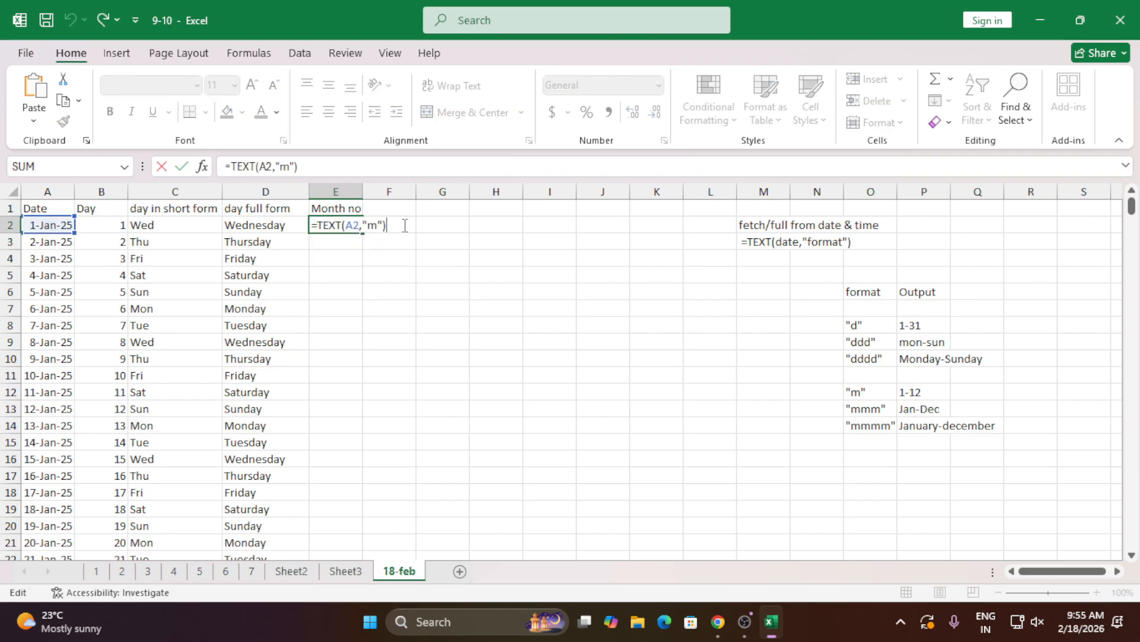
pyautogui.write('+0')
pyautogui.press('Return')
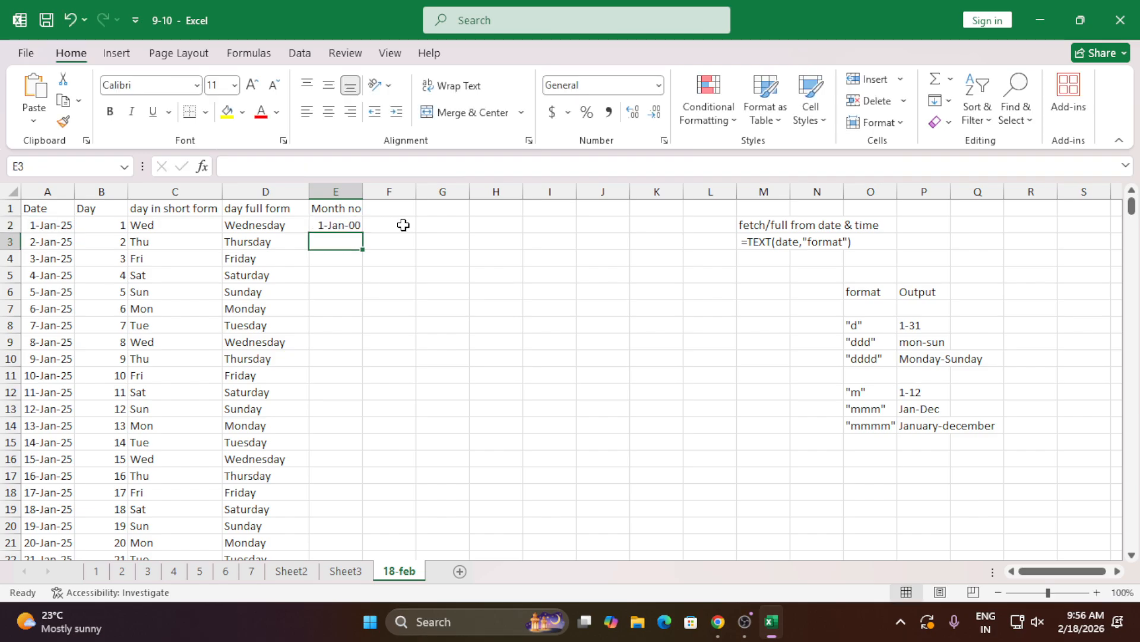
# - Fill the E2 formula down the whole Month no column, formatted as Number without decimal places
pyautogui.click(346, 224)
pyautogui.click(659, 85)
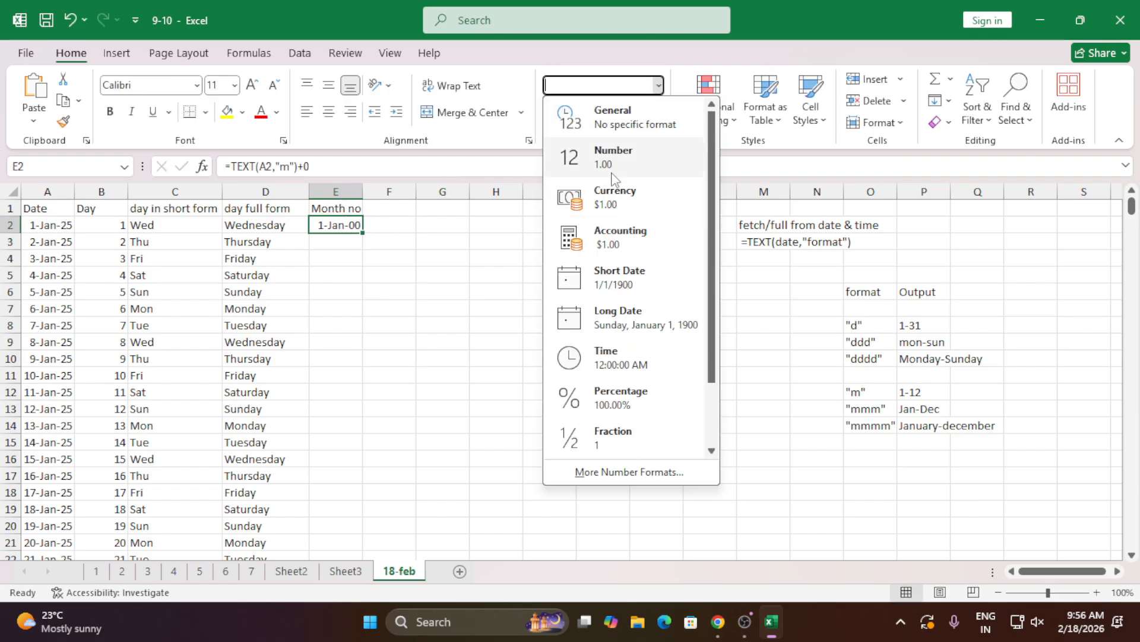
pyautogui.click(594, 148)
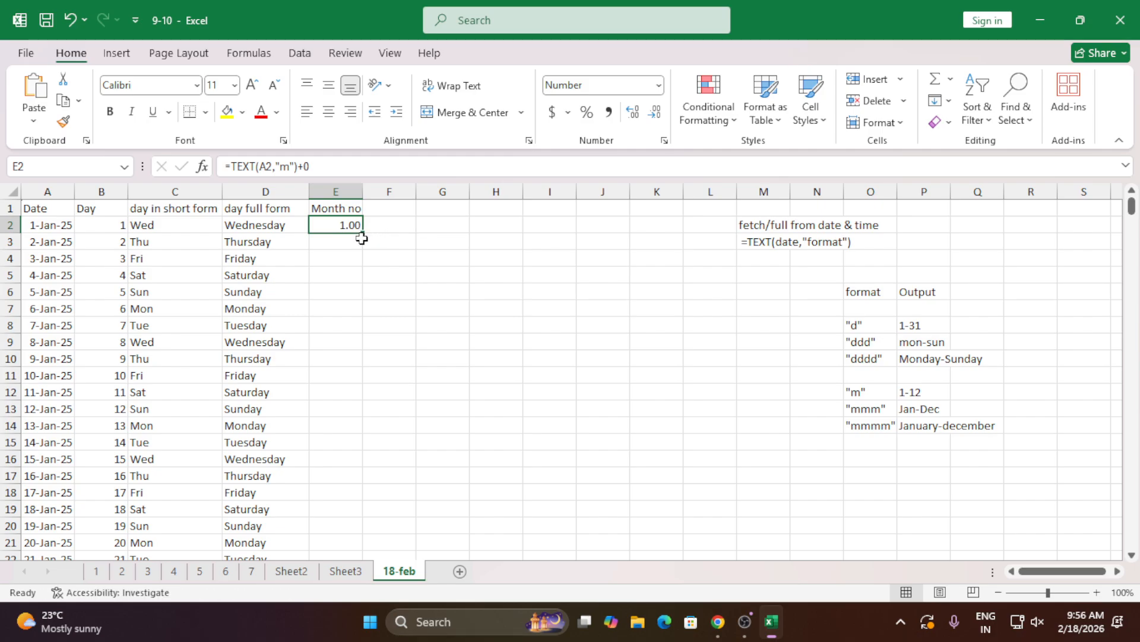
pyautogui.doubleClick(361, 236)
pyautogui.click(360, 232)
pyautogui.doubleClick(362, 235)
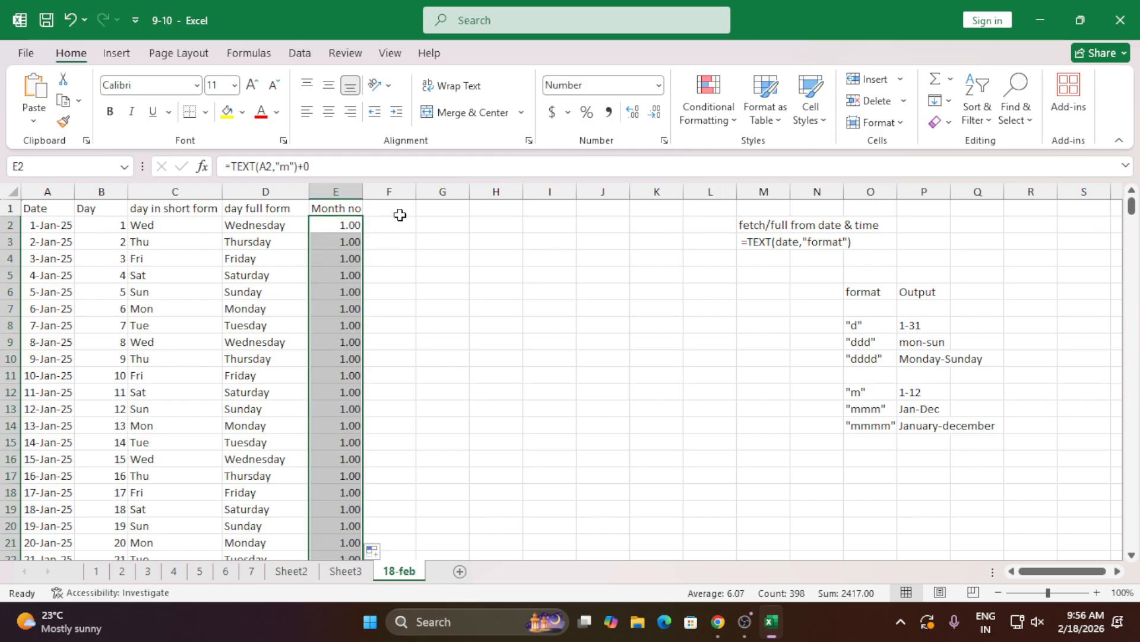
pyautogui.click(656, 113)
pyautogui.click(656, 112)
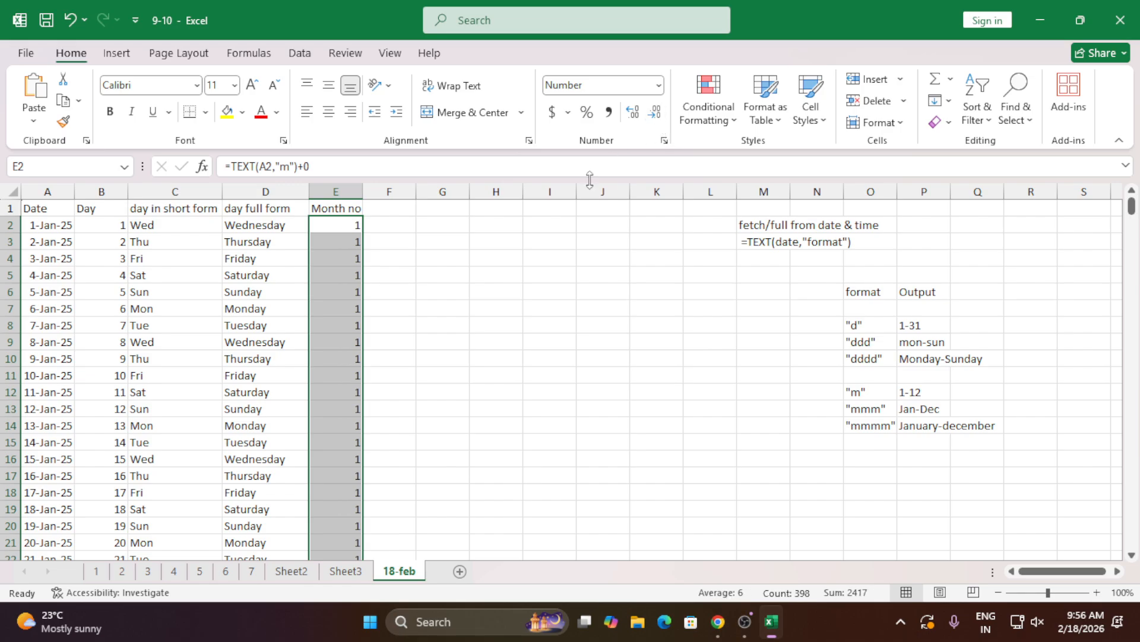
# - Replace the date in A9 with 08-dec-2025 and select the extracted values in that row for checking
pyautogui.click(57, 339)
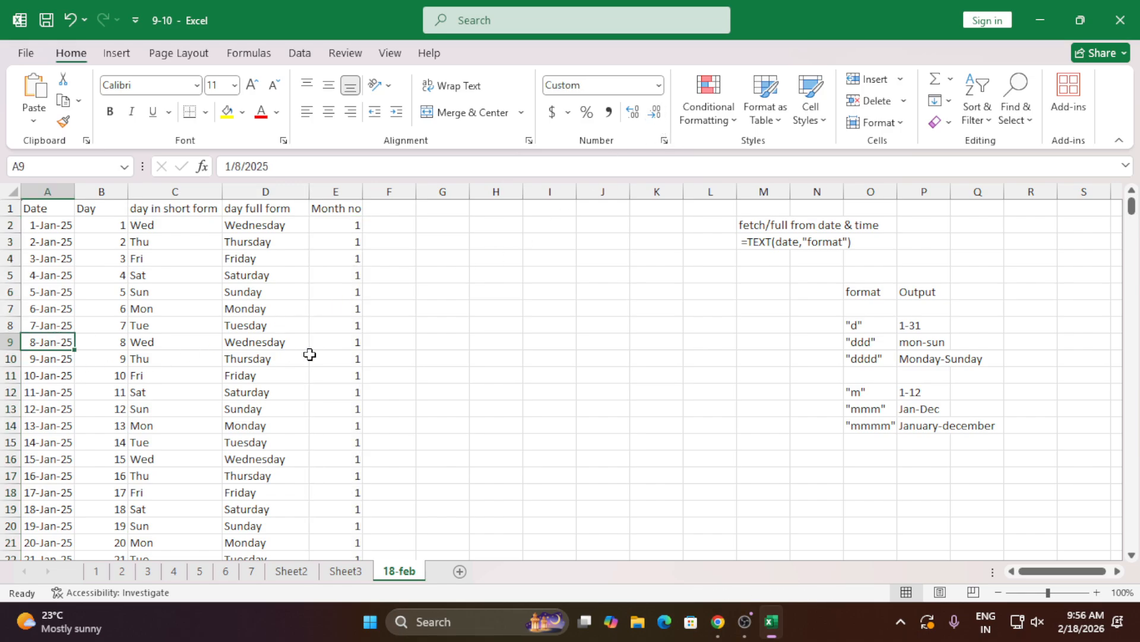
pyautogui.write('01')
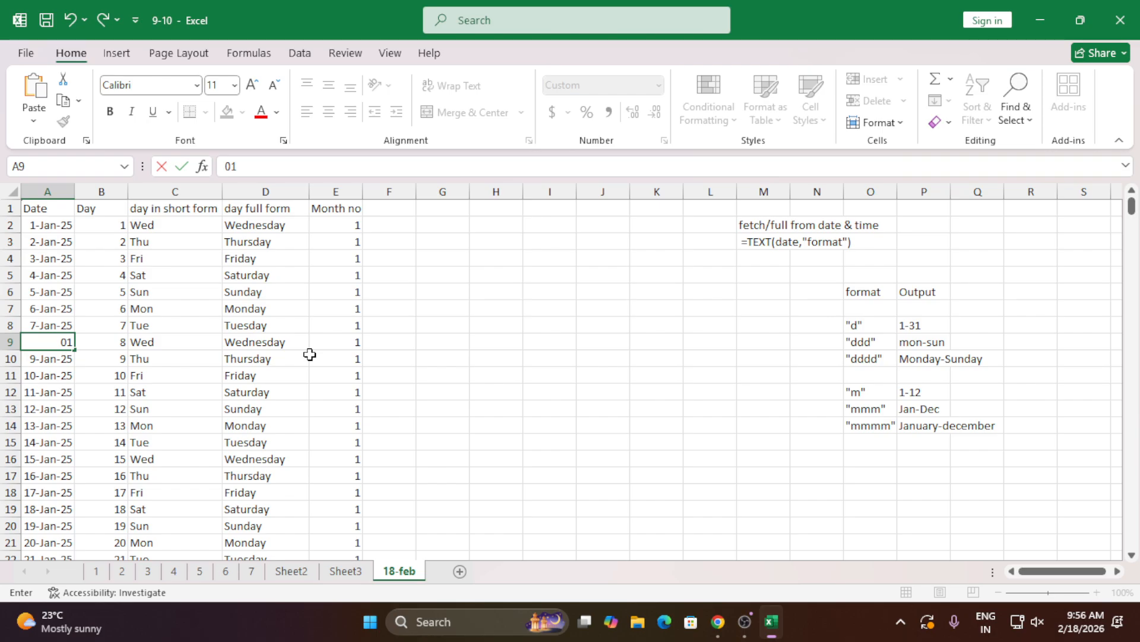
pyautogui.press('BackSpace')
pyautogui.press('BackSpace')
pyautogui.write('08-dec-2025')
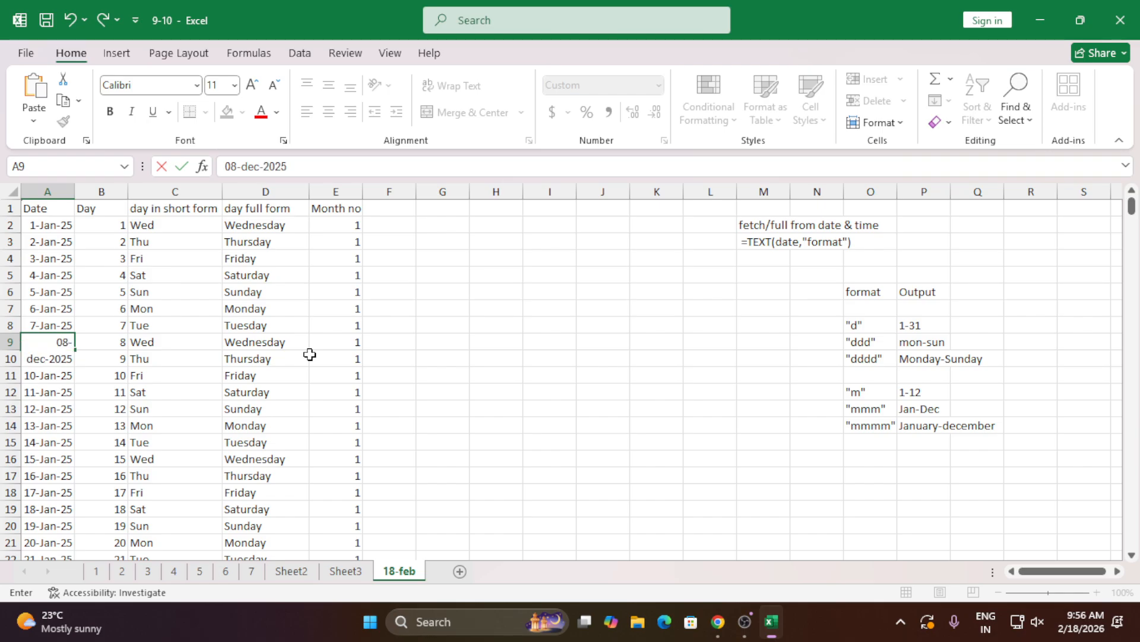
pyautogui.press('Return')
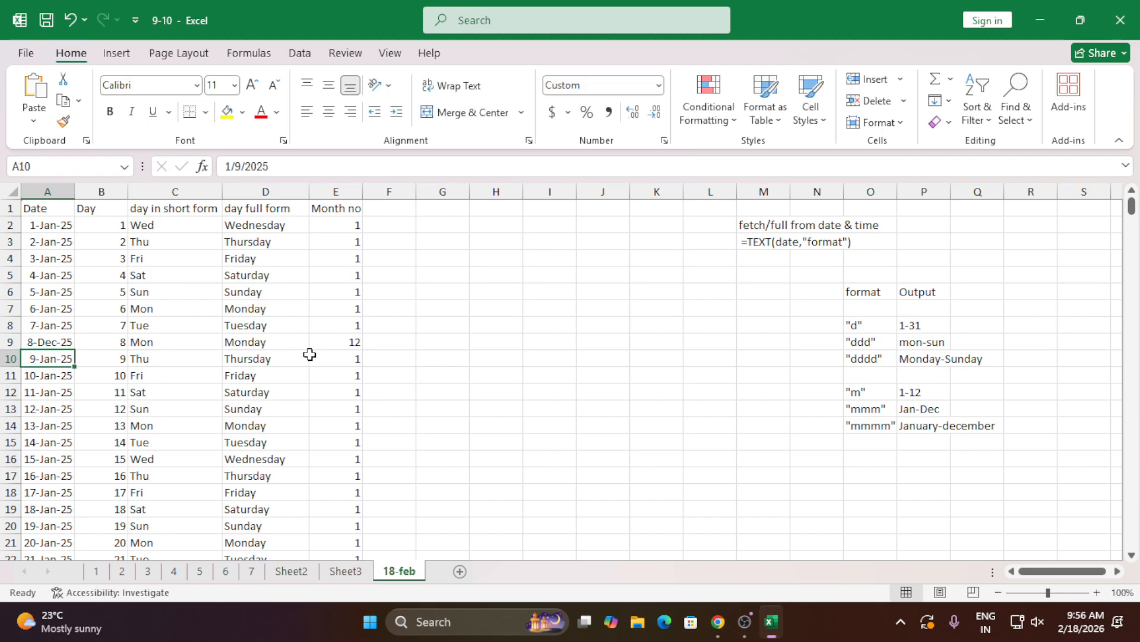
pyautogui.moveTo(352, 343); pyautogui.dragTo(120, 338)
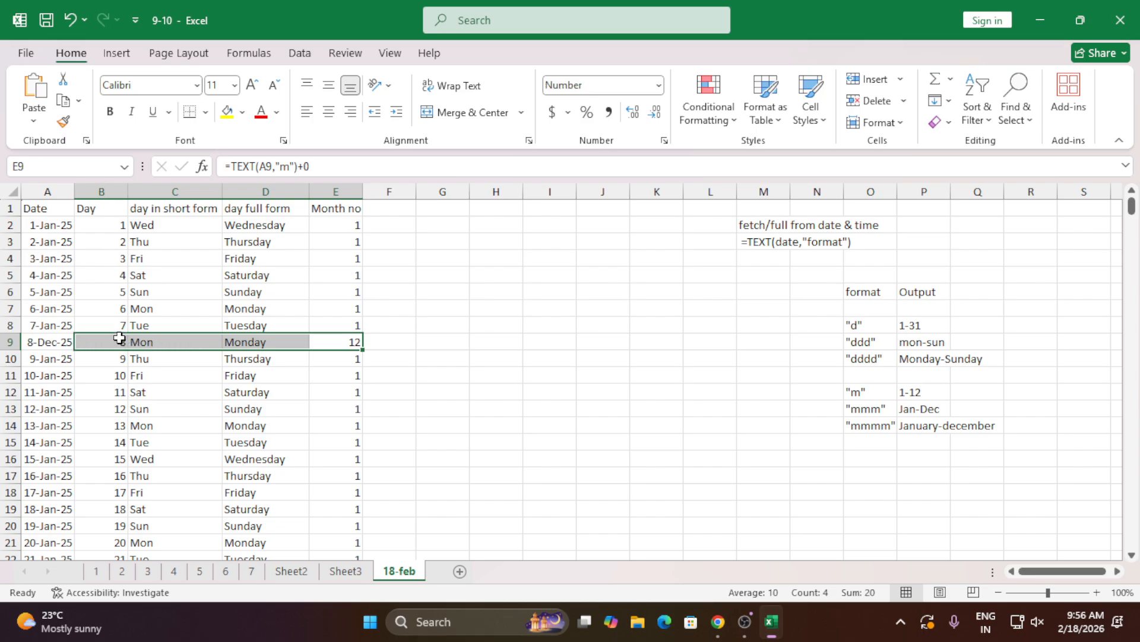
# - Enter the header "Text" in F1 for the short month name column
pyautogui.click(392, 207)
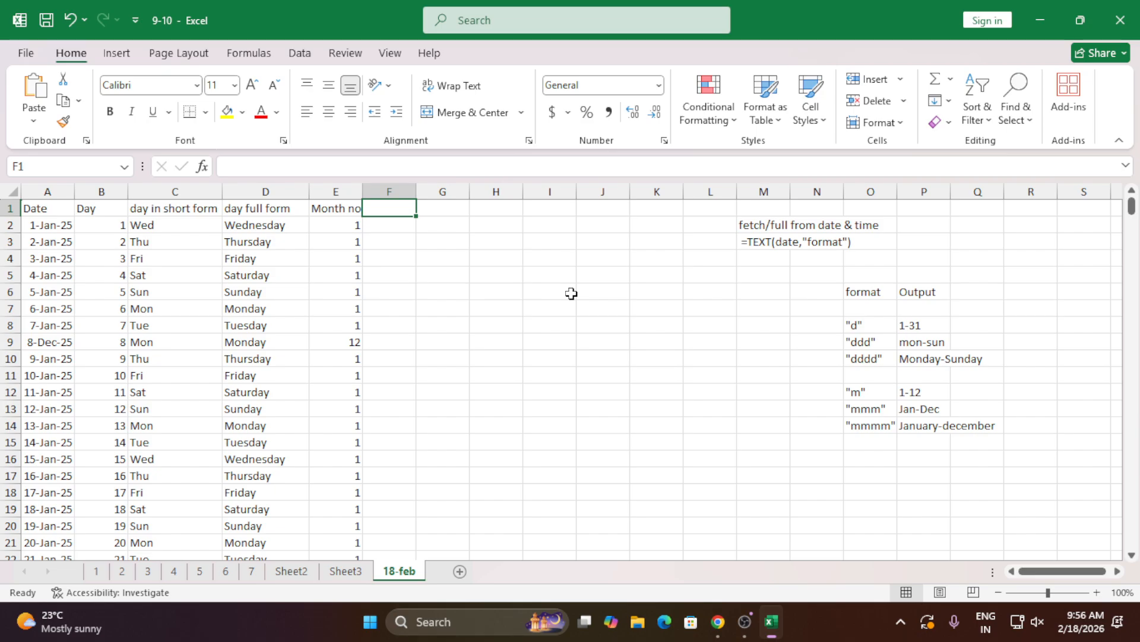
pyautogui.write('Text')
pyautogui.press('Return')
# - Enter the formula =TEXT(A2,"mmm") in F2 and fill it down the whole Text column
pyautogui.write('=tex')
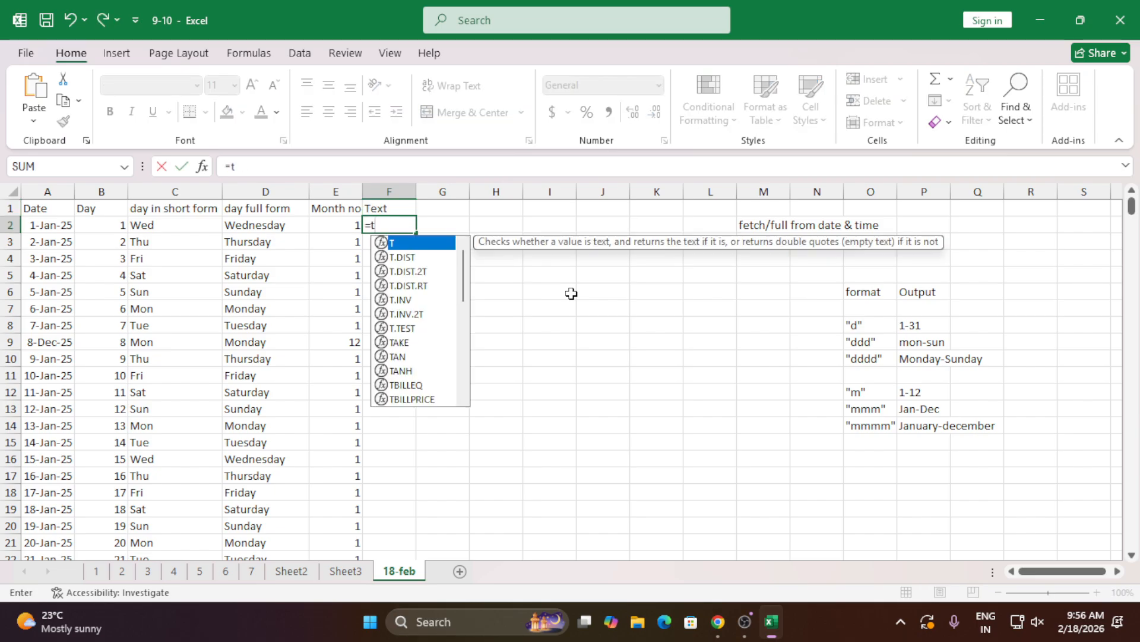
pyautogui.press('Tab')
pyautogui.press('Left')
pyautogui.press('Left')
pyautogui.press('Left')
pyautogui.press('Left')
pyautogui.press('Left')
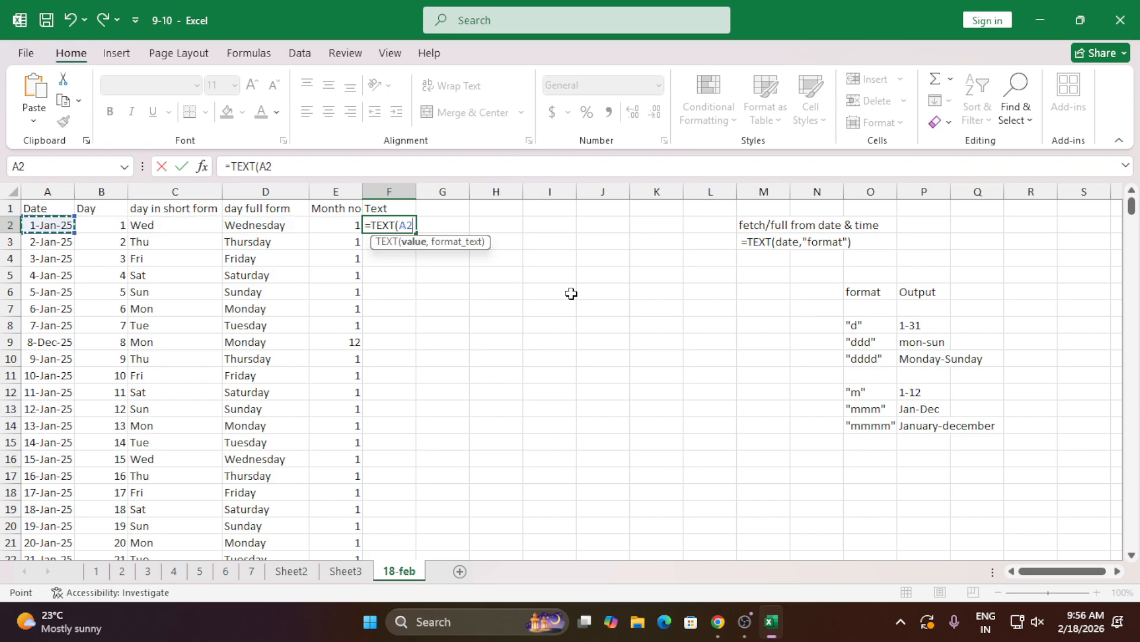
pyautogui.write(',')
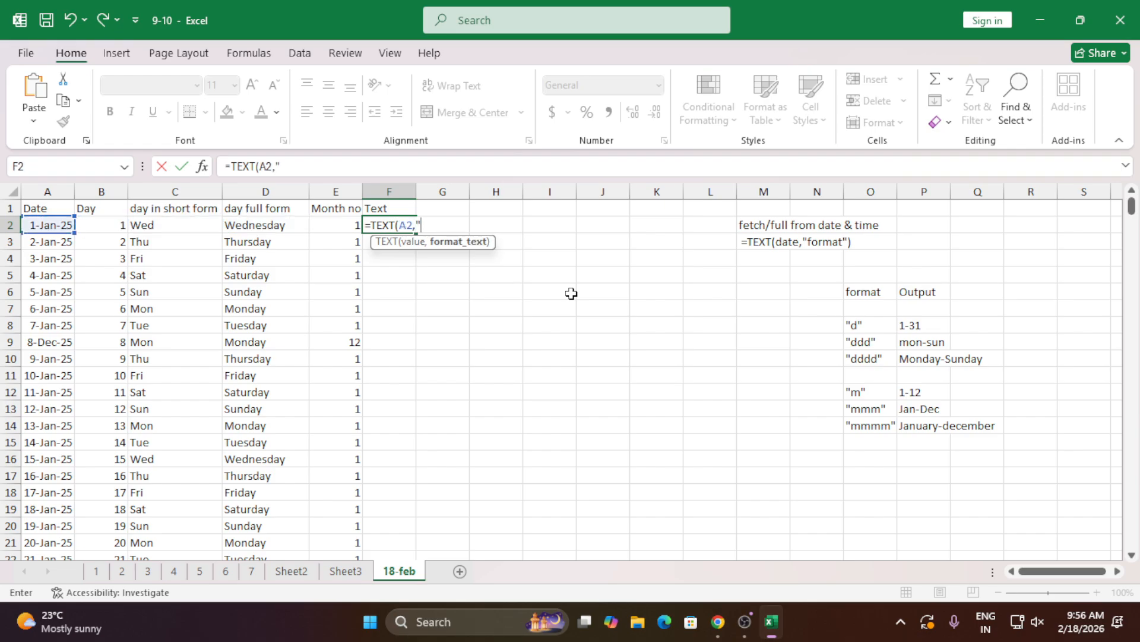
pyautogui.write('"mmm"')
pyautogui.press('Return')
pyautogui.click(407, 229)
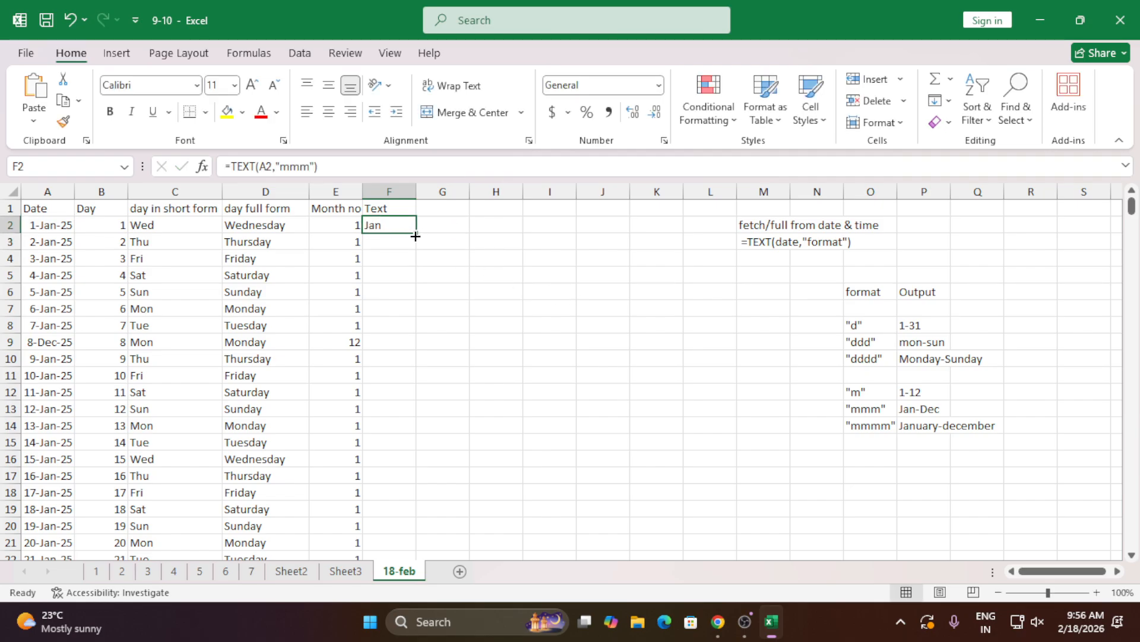
pyautogui.doubleClick(415, 236)
# - Enter the header "full form text" in G1 for the full month name column
pyautogui.click(441, 205)
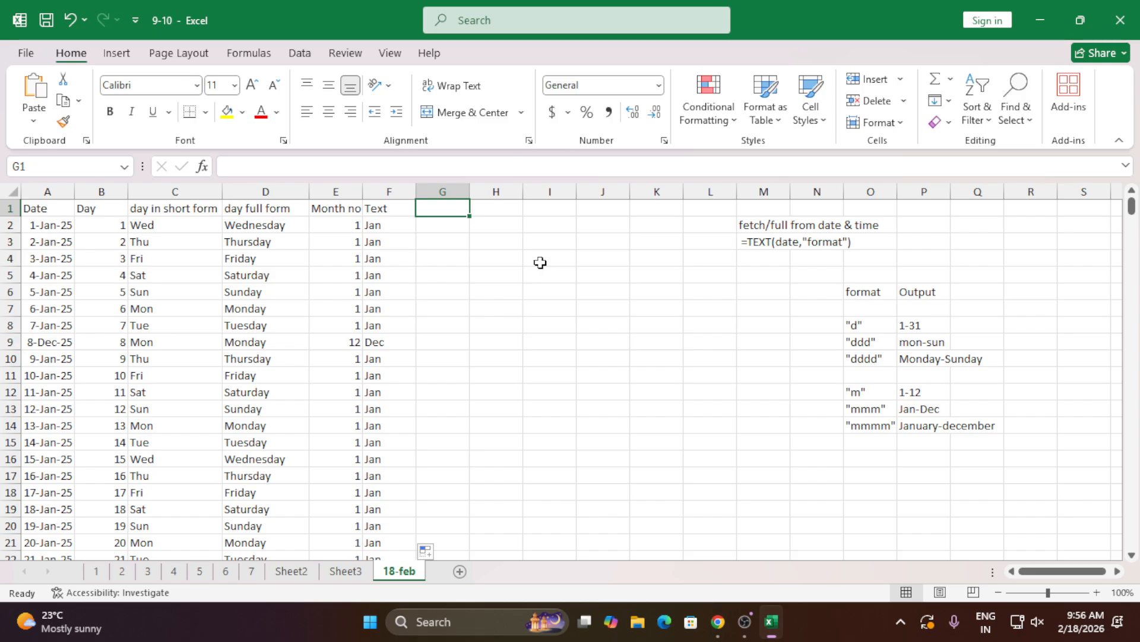
pyautogui.write('text')
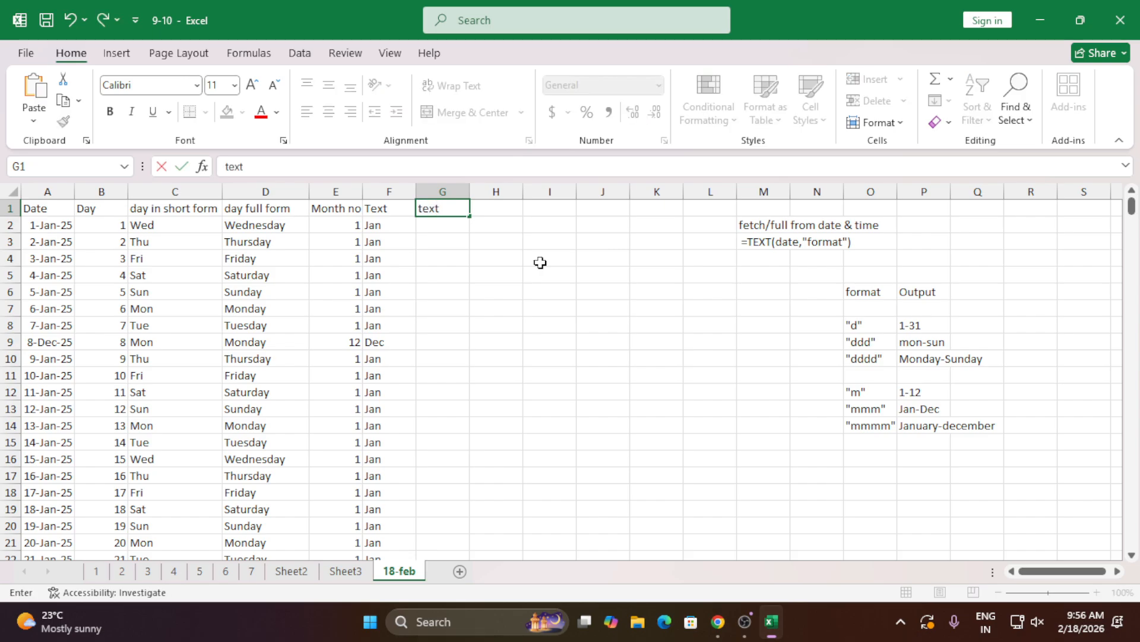
pyautogui.press('BackSpace')
pyautogui.press('BackSpace')
pyautogui.press('BackSpace')
pyautogui.write('full form text')
pyautogui.press('Return')
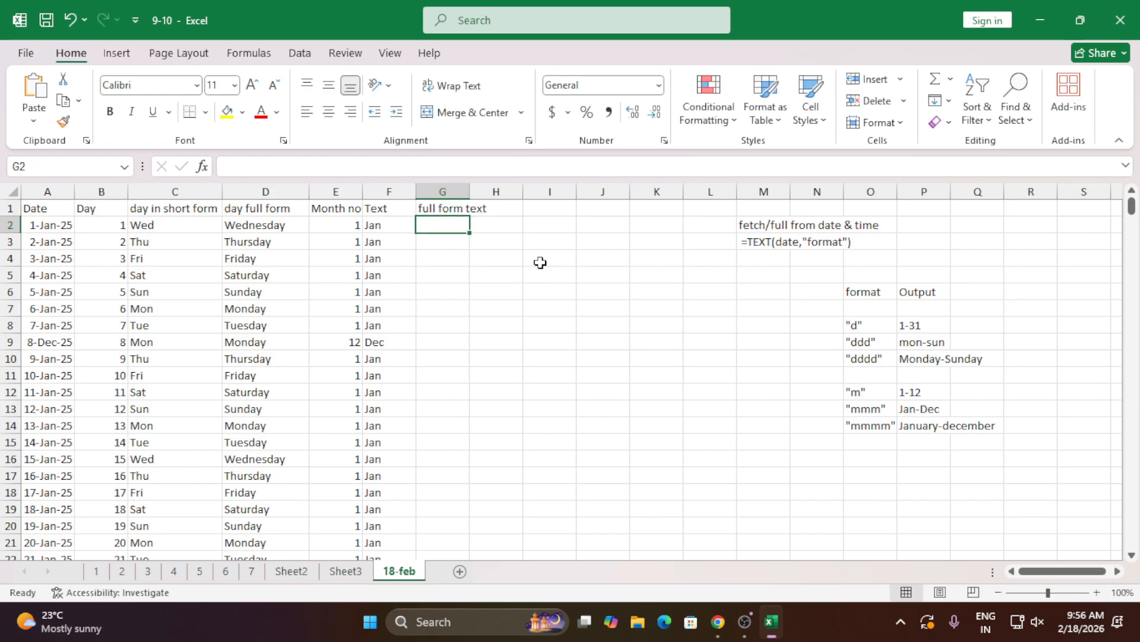
# - Enter the formula =TEXT(A2,"mmmm") in G2 to extract the full month name from the first date
pyautogui.write('=tex')
pyautogui.press('Tab')
pyautogui.press('Left')
pyautogui.press('Left')
pyautogui.press('Left')
pyautogui.press('Left')
pyautogui.press('Left')
pyautogui.press('Left')
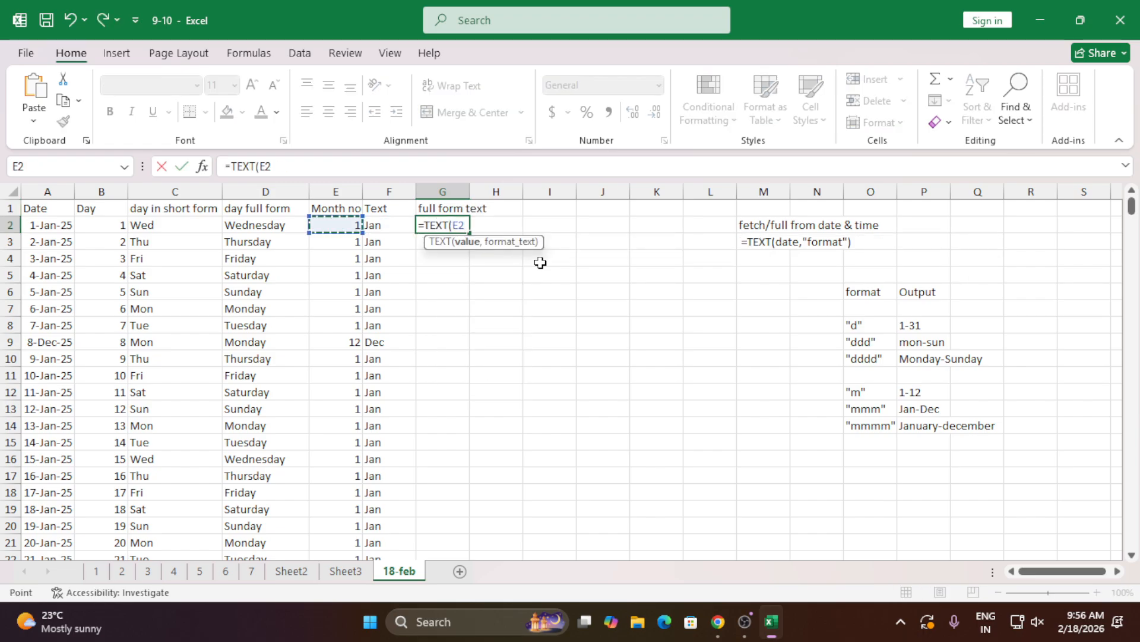
pyautogui.write(',')
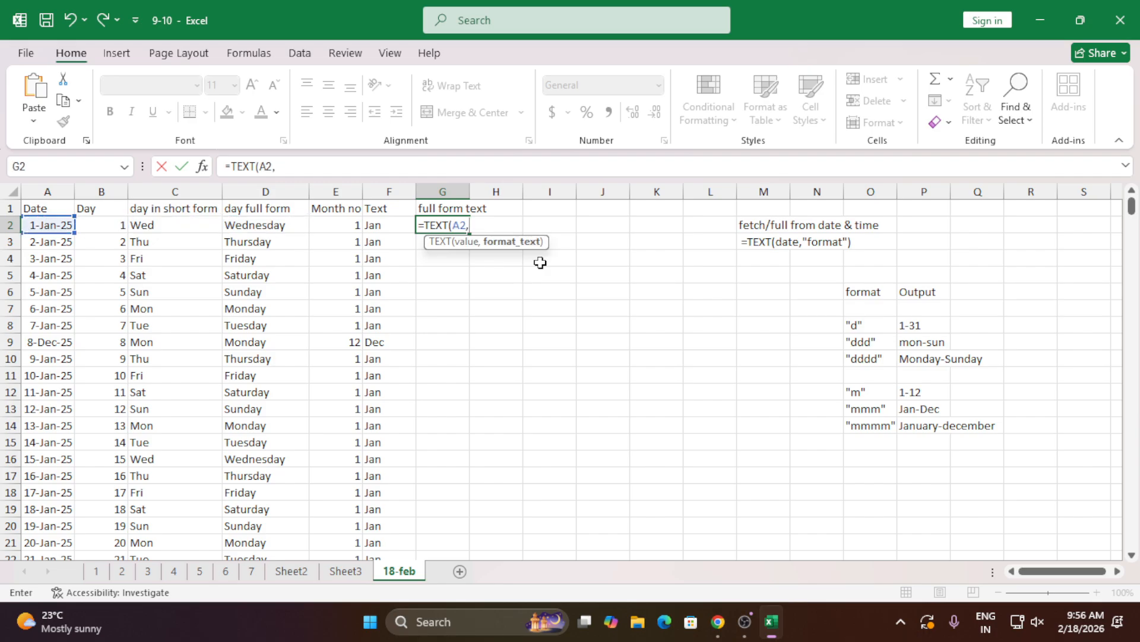
pyautogui.write('"mmmm"')
pyautogui.hotkey('ctrl', 'Return')
# - Enter the header "year" in H1
pyautogui.press('Right')
pyautogui.press('Up')
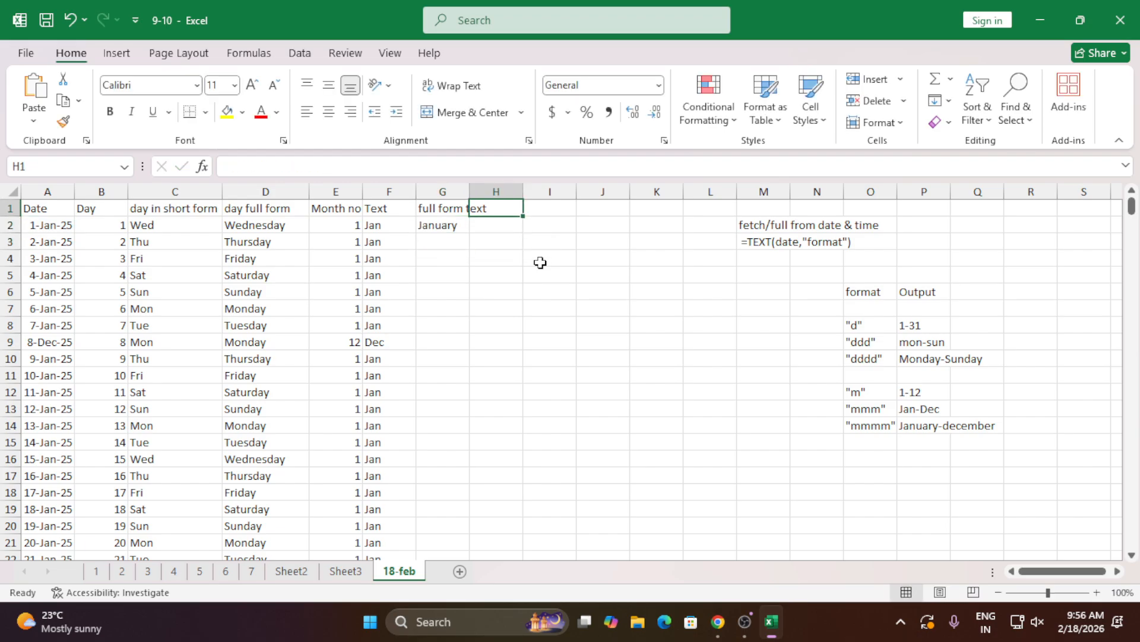
pyautogui.write('year')
pyautogui.press('Return')
# - Enter the formula =TEXT(A2,"yyyy") in H2 to extract the four-digit year from the first date
pyautogui.write('=tex')
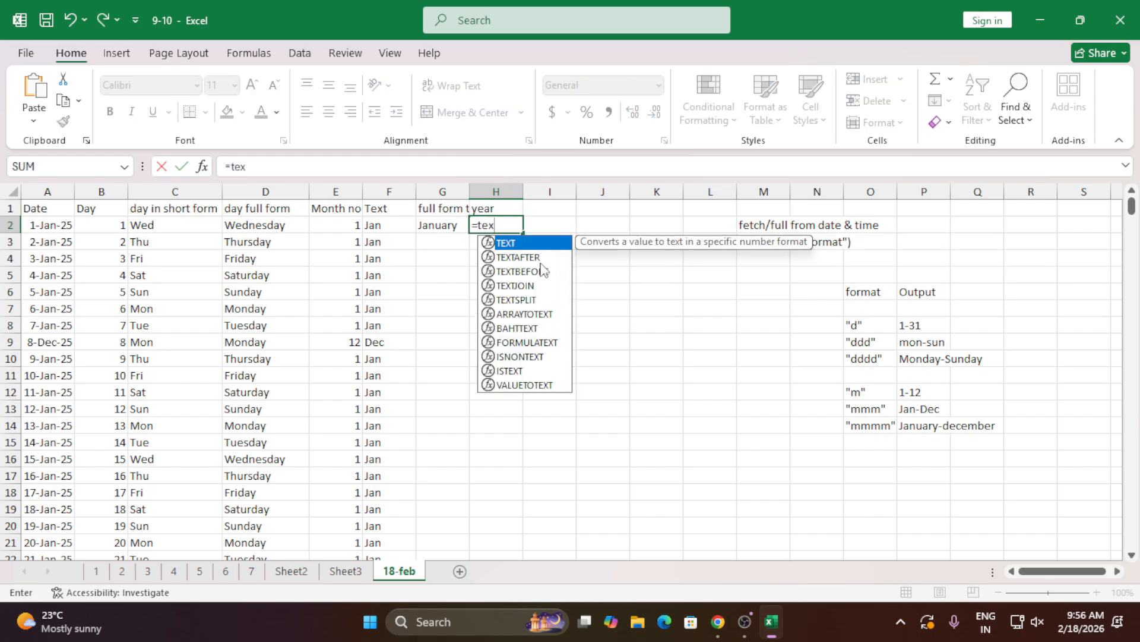
pyautogui.press('Tab')
pyautogui.press('Left')
pyautogui.press('Left')
pyautogui.press('Left')
pyautogui.press('Left')
pyautogui.press('Left')
pyautogui.press('Left')
pyautogui.press('Left')
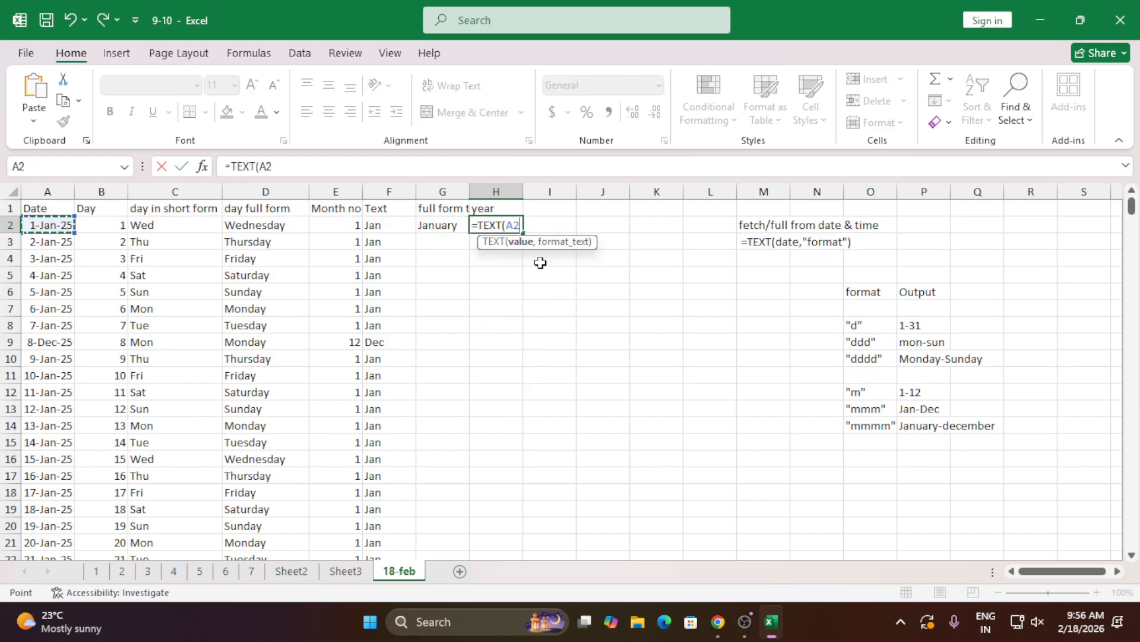
pyautogui.write(',yyyy')
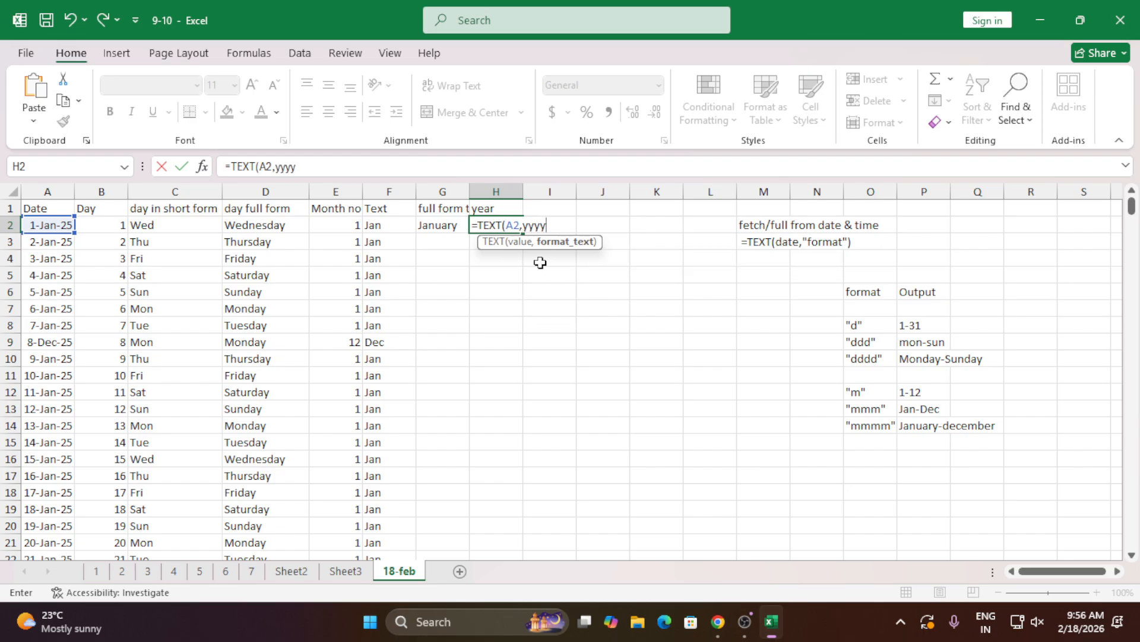
pyautogui.press('BackSpace')
pyautogui.press('BackSpace')
pyautogui.press('BackSpace')
pyautogui.write('yyy')
pyautogui.press('Return')
# - Fill the G2 and H2 formulas down their columns together and widen column G to fit its header
pyautogui.moveTo(449, 225); pyautogui.dragTo(511, 225)
pyautogui.doubleClick(520, 231)
pyautogui.moveTo(538, 292); pyautogui.dragTo(520, 306)
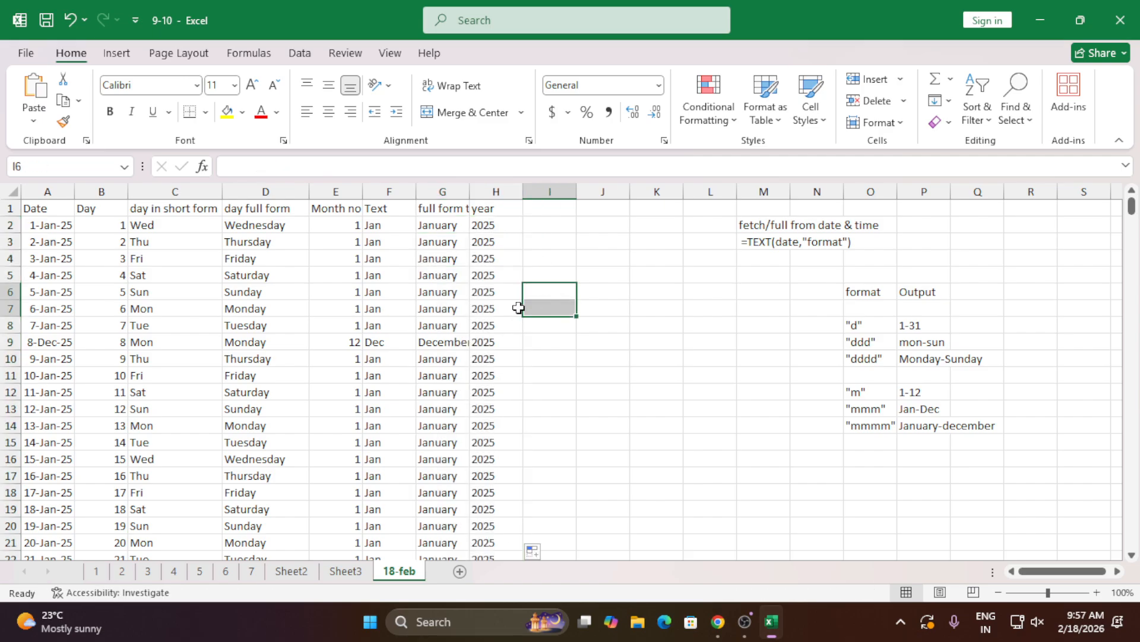
pyautogui.moveTo(476, 189); pyautogui.dragTo(488, 189)
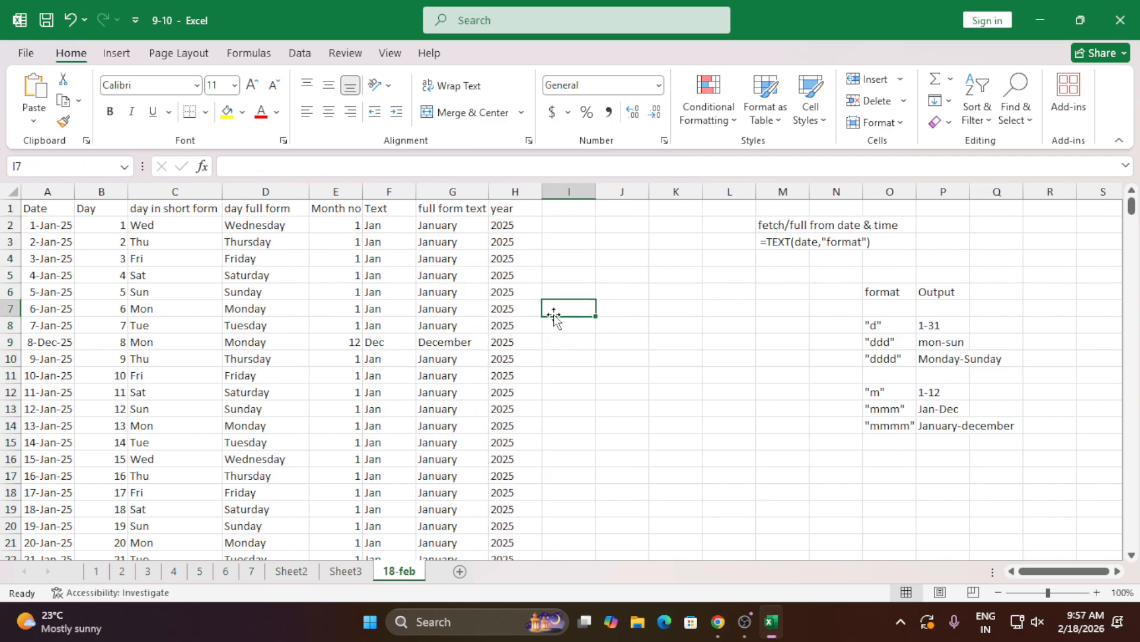
pyautogui.moveTo(41, 229); pyautogui.dragTo(50, 324)
pyautogui.click(108, 209)
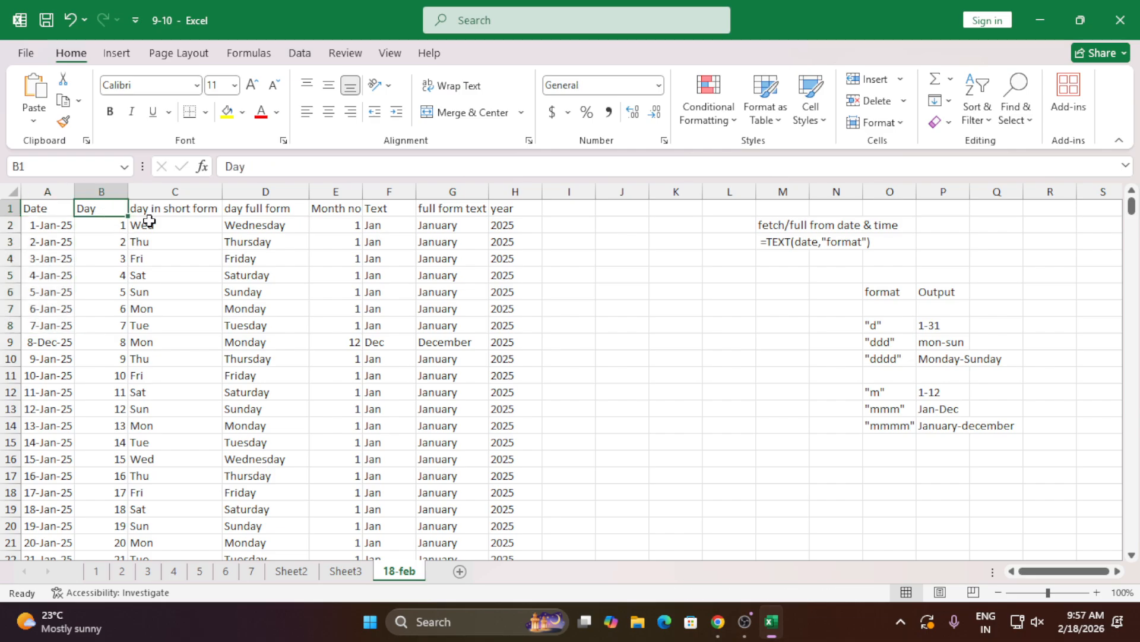
pyautogui.click(166, 206)
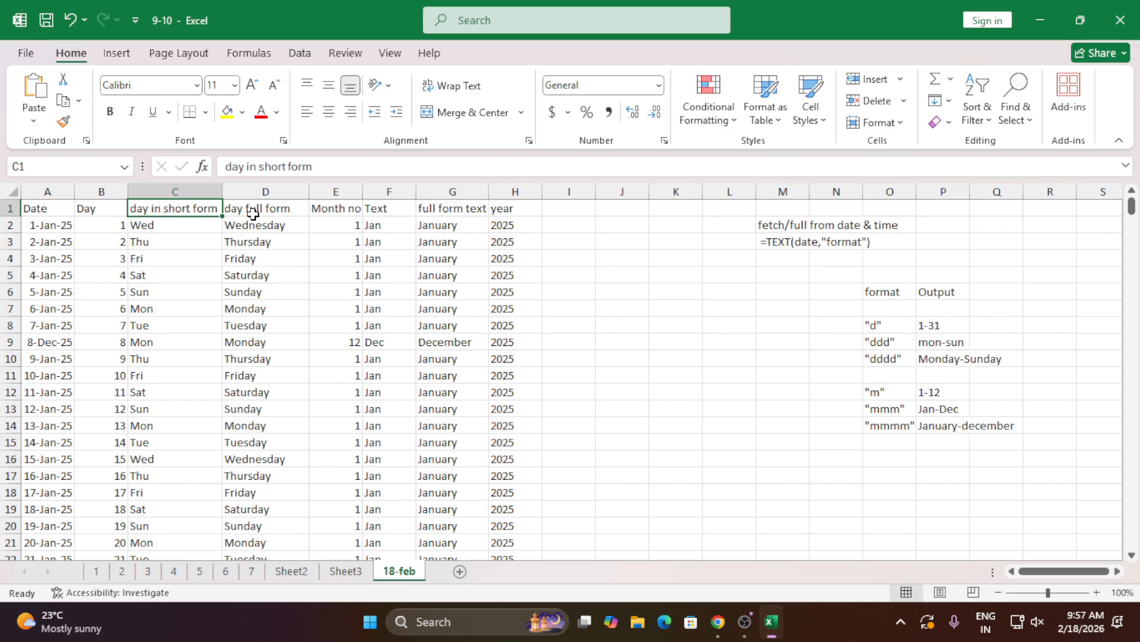
pyautogui.moveTo(344, 211); pyautogui.dragTo(345, 230)
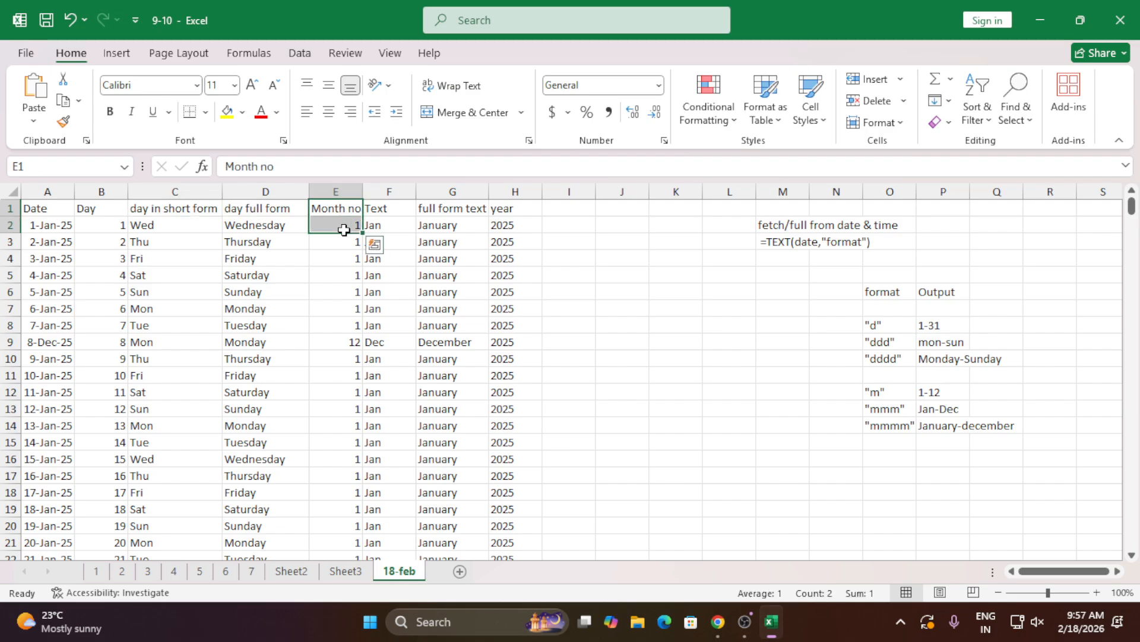
pyautogui.click(382, 207)
pyautogui.click(458, 204)
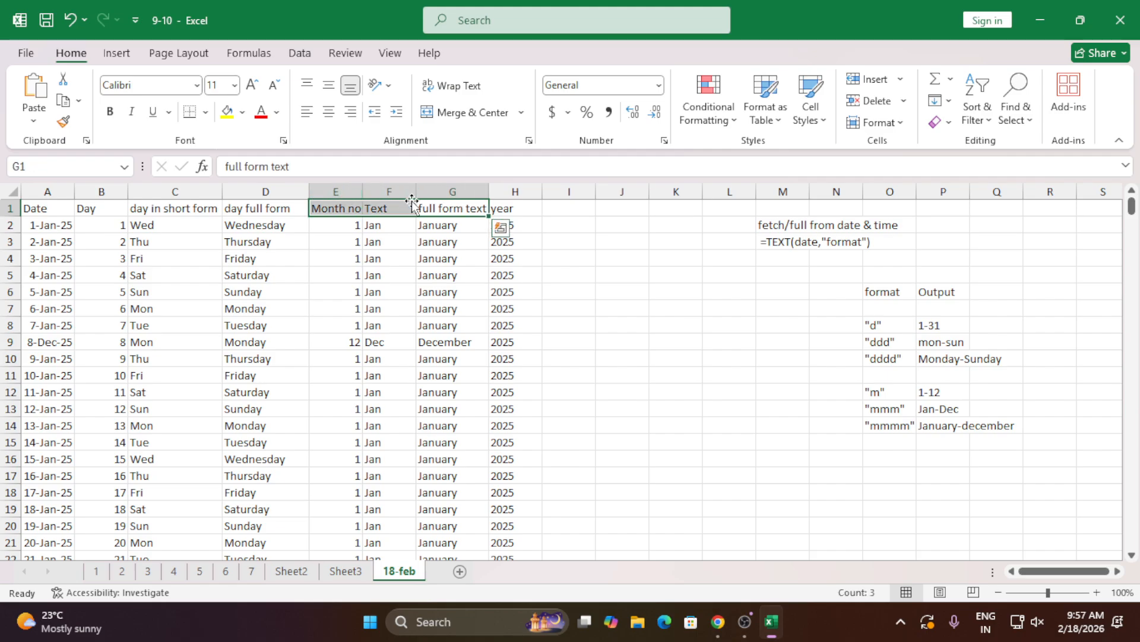
# - Widen the full form text column a little further
pyautogui.moveTo(488, 191); pyautogui.dragTo(504, 192)
pyautogui.click(579, 274)
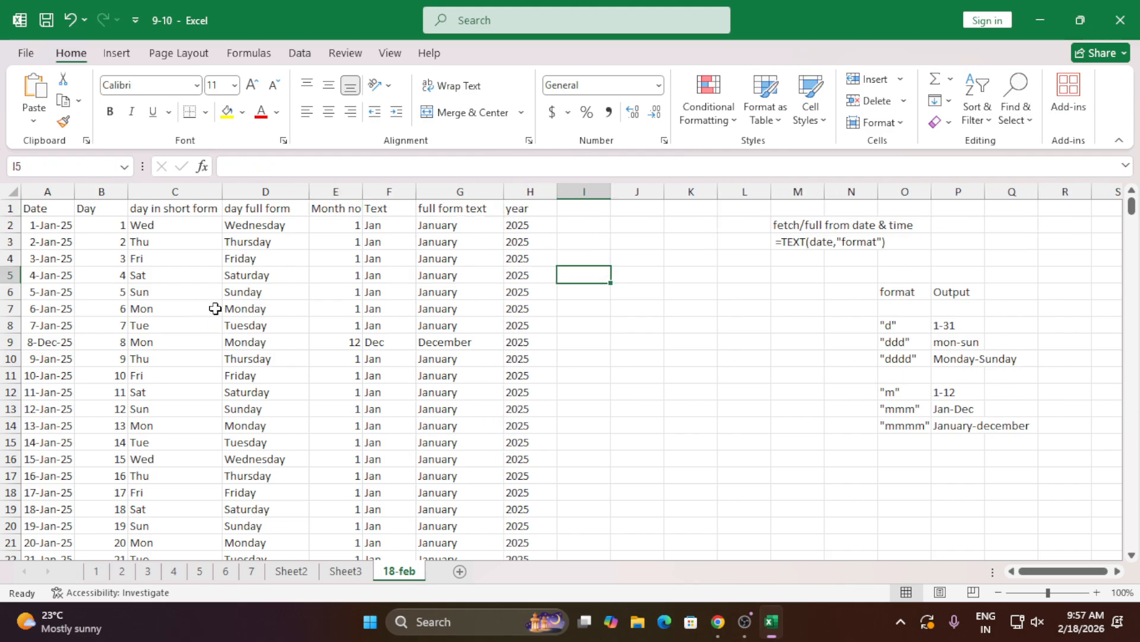
pyautogui.click(641, 242)
pyautogui.click(588, 208)
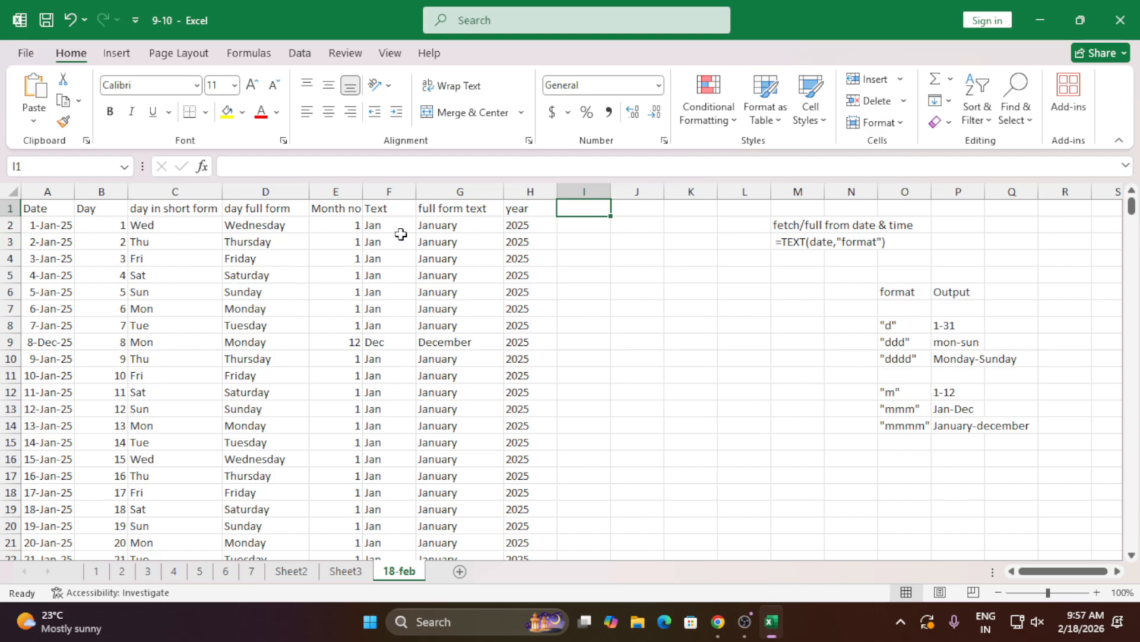
pyautogui.click(555, 222)
pyautogui.moveTo(558, 222); pyautogui.dragTo(13, 236)
pyautogui.click(587, 226)
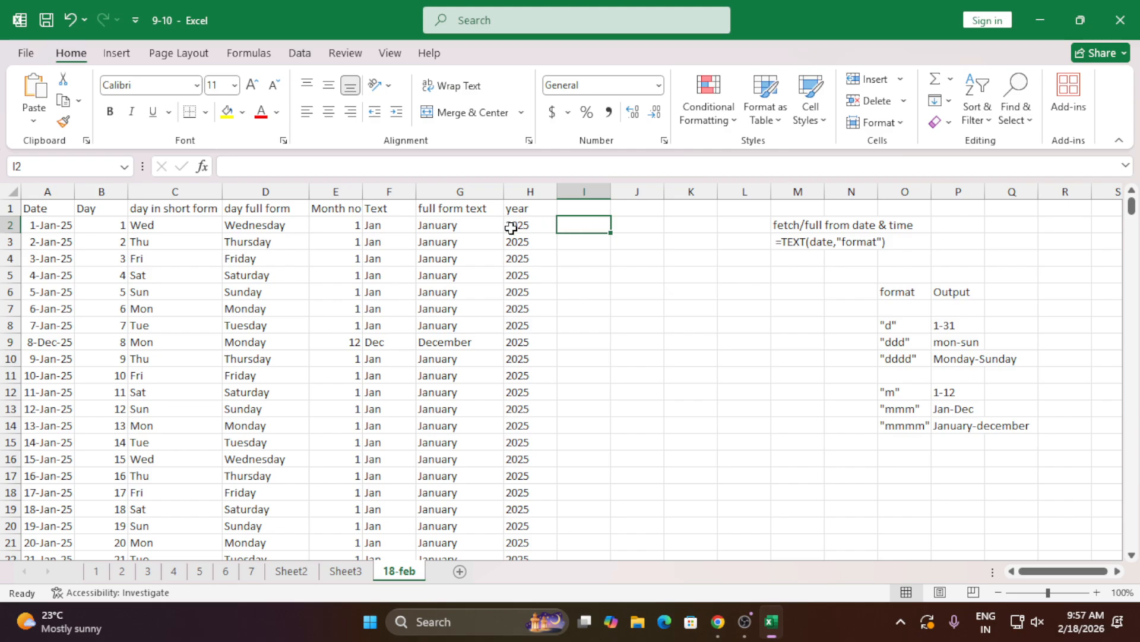
# - Enter the header "Month in Number" in I1
pyautogui.click(585, 210)
pyautogui.write('Mon')
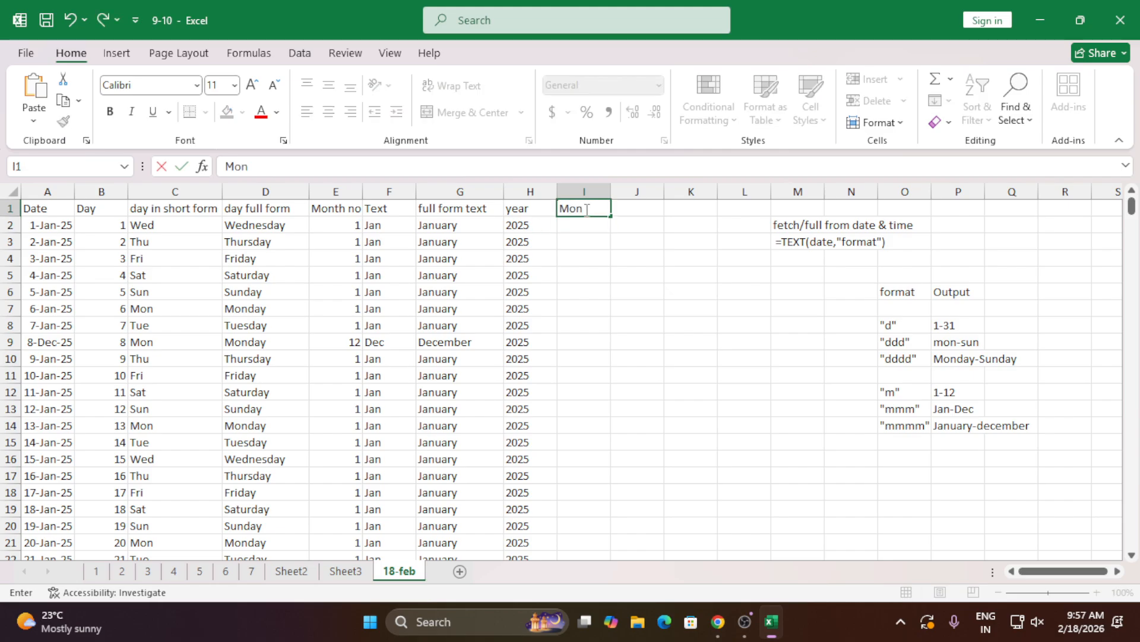
pyautogui.write('th in Number')
pyautogui.press('Return')
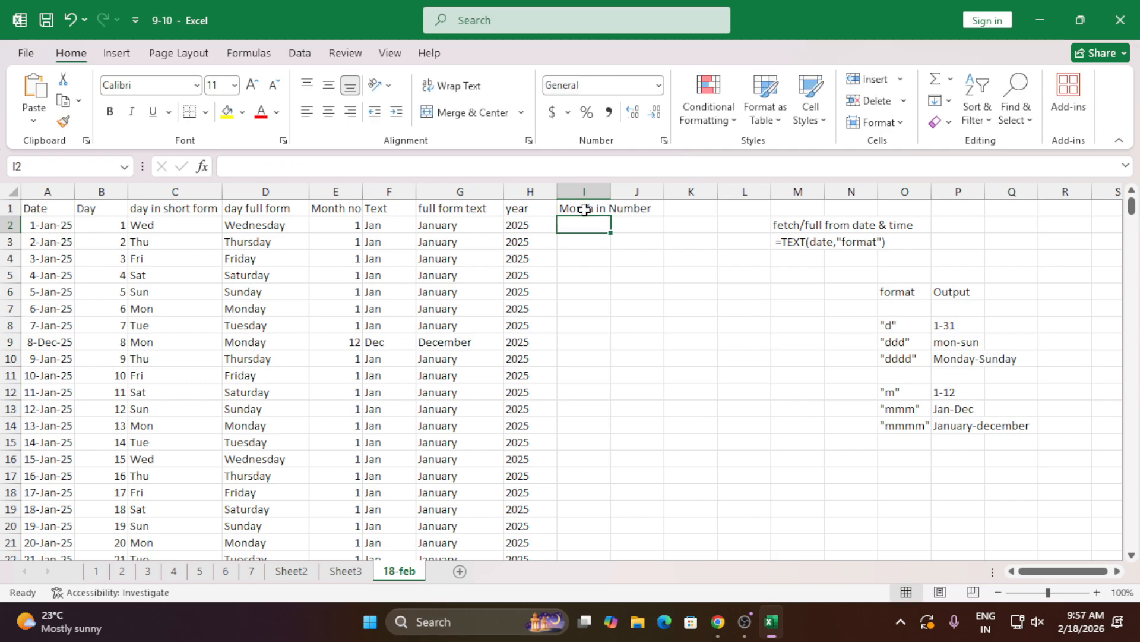
# - Enter the formula =TEXT(A2,"m") in I2 to extract the month number from the first date
pyautogui.write('=tex')
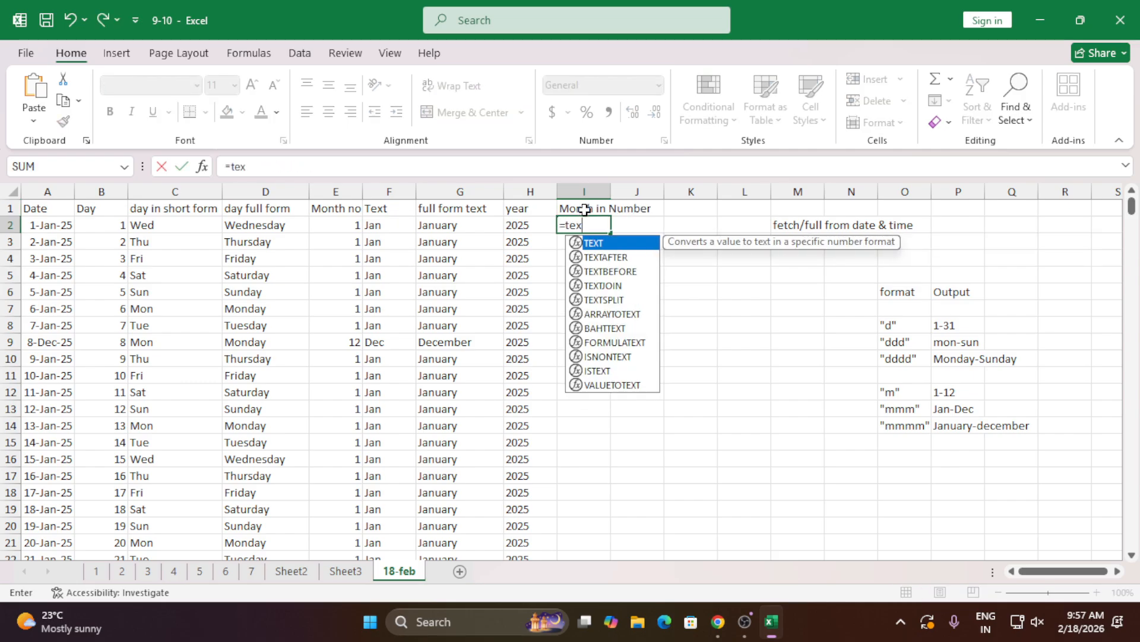
pyautogui.press('Tab')
pyautogui.press('Left')
pyautogui.press('Left')
pyautogui.press('Left')
pyautogui.press('Left')
pyautogui.press('Left')
pyautogui.press('Left')
pyautogui.press('Left')
pyautogui.press('Left')
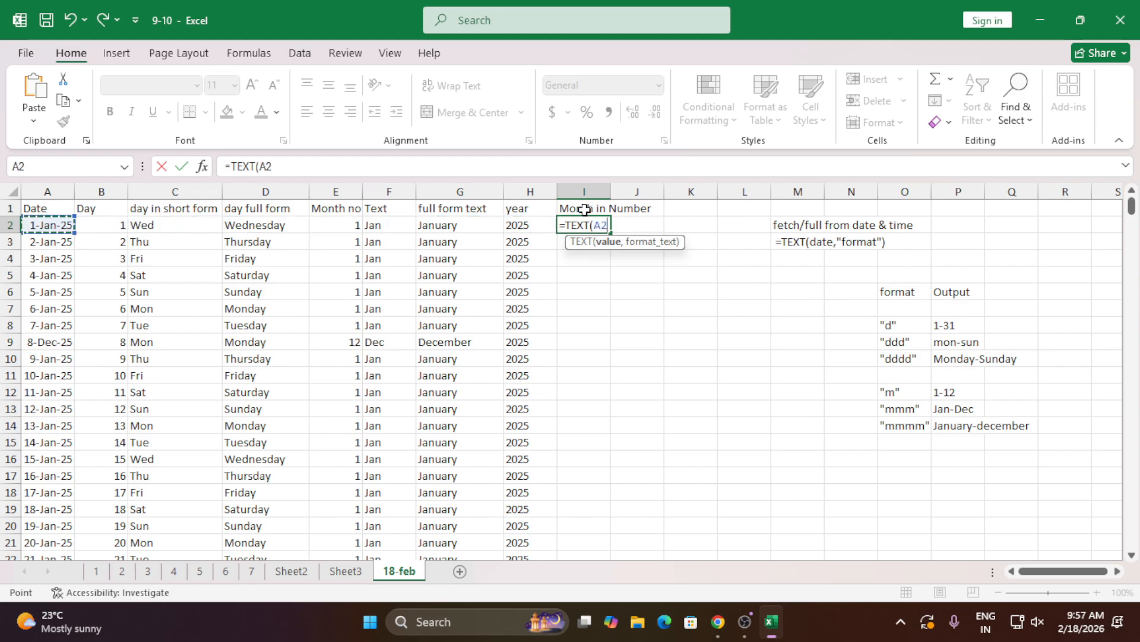
pyautogui.write(',m')
pyautogui.press('BackSpace')
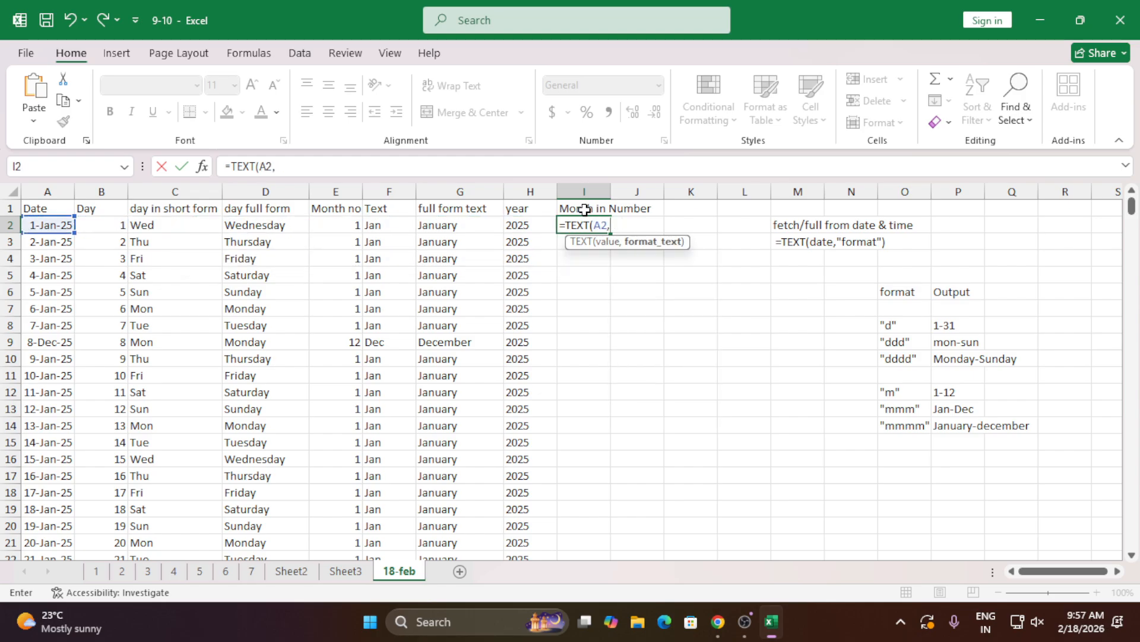
pyautogui.write('"m")')
pyautogui.press('Return')
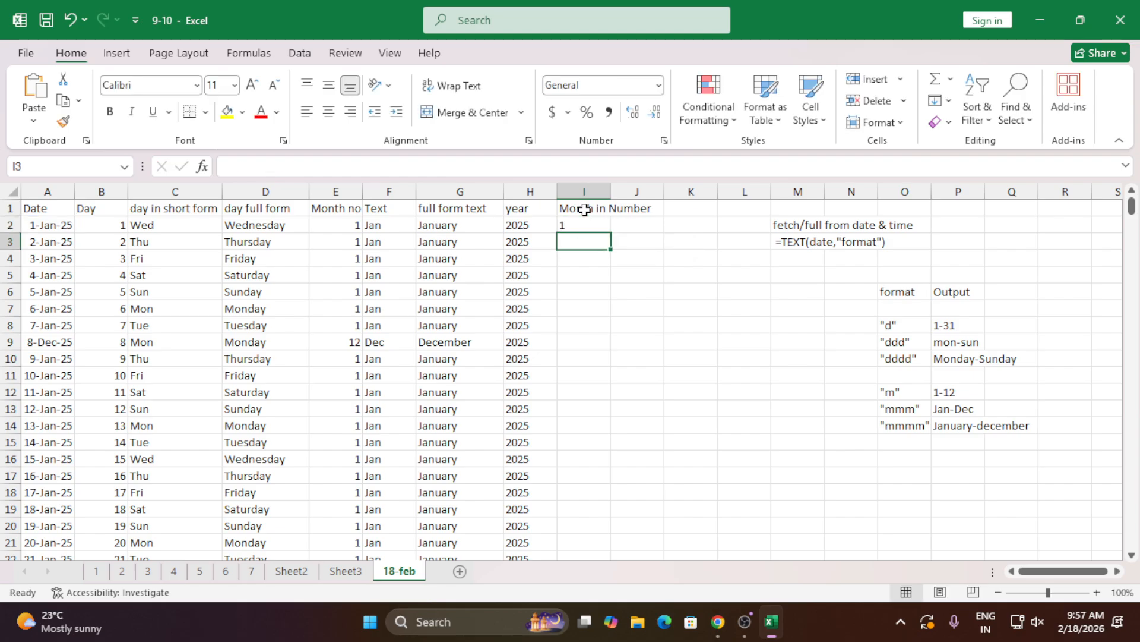
# - Append +0 to the month formula in I2 to convert its text to a number and apply the Number format
pyautogui.doubleClick(566, 223)
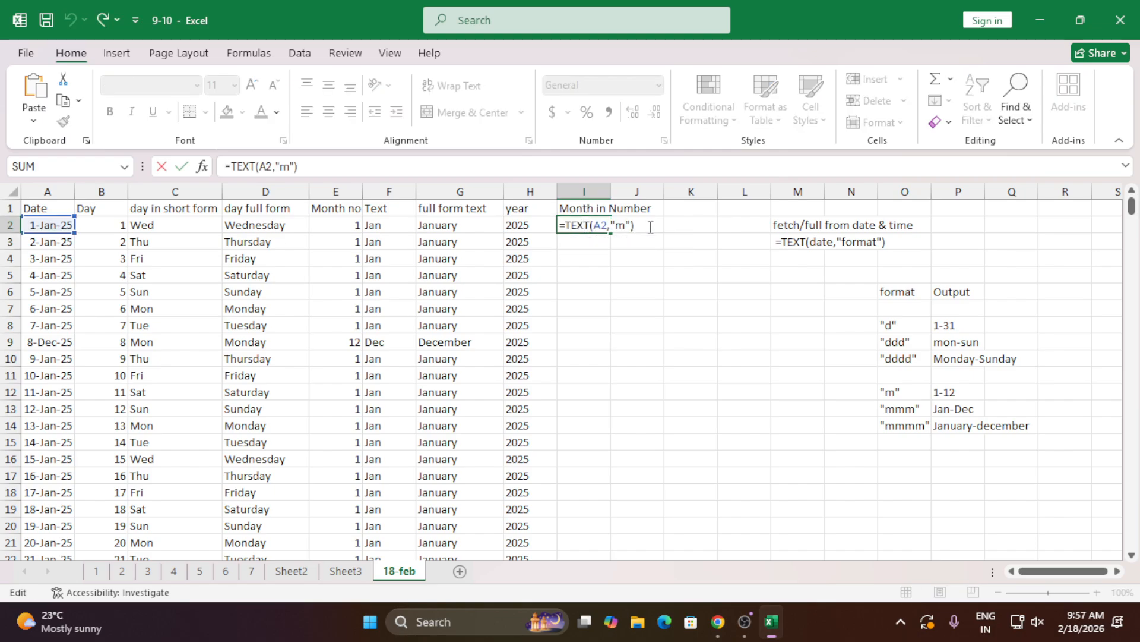
pyautogui.write('+0')
pyautogui.press('Return')
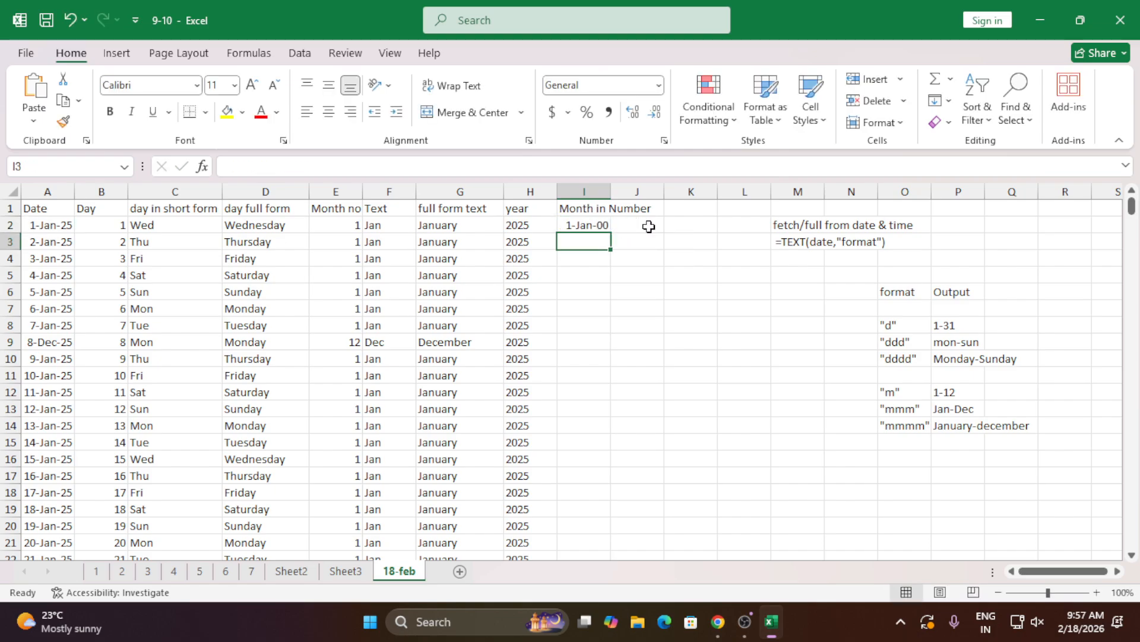
pyautogui.click(588, 225)
pyautogui.click(659, 85)
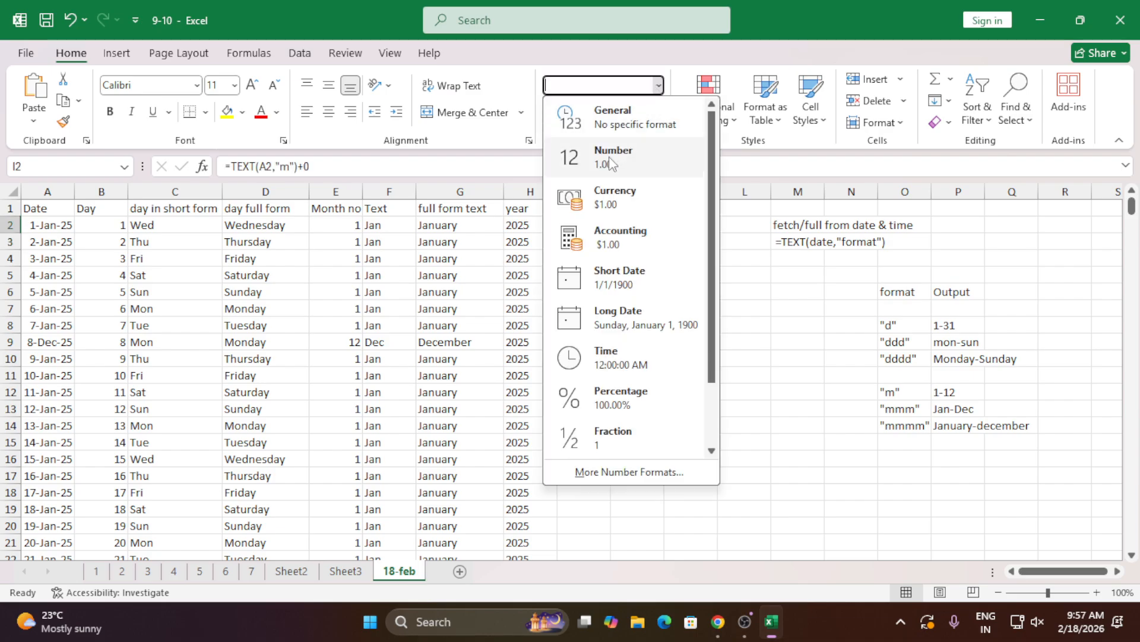
pyautogui.click(597, 145)
# - Wrap the I2 formula in parentheses and divide it by 3, giving =(TEXT(A2,"m")+0)/3
pyautogui.doubleClick(593, 225)
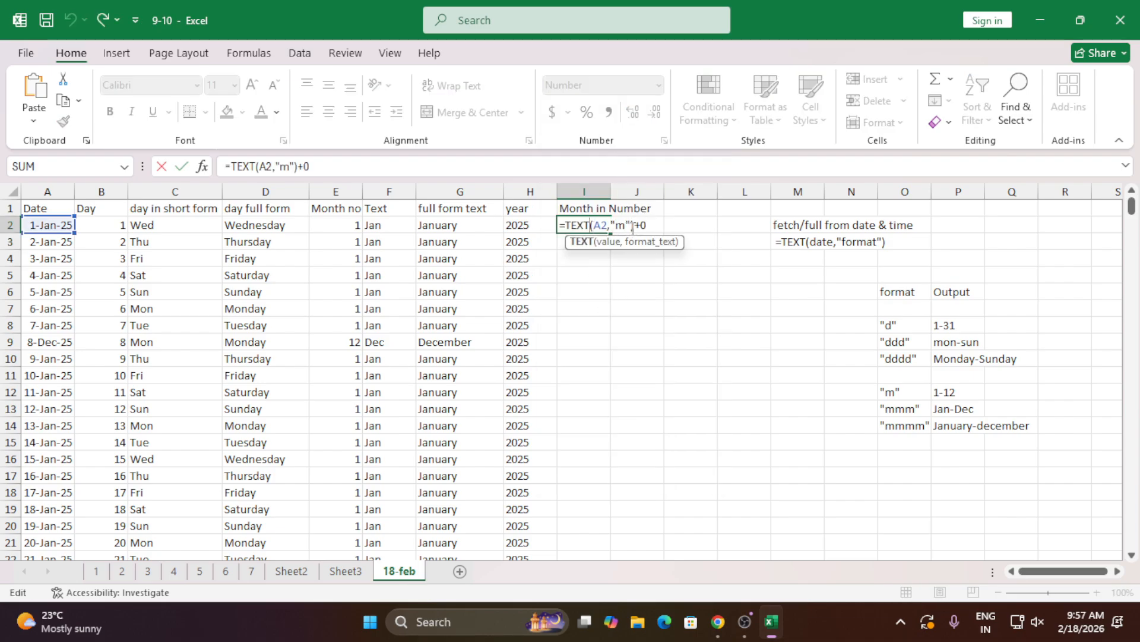
pyautogui.click(657, 224)
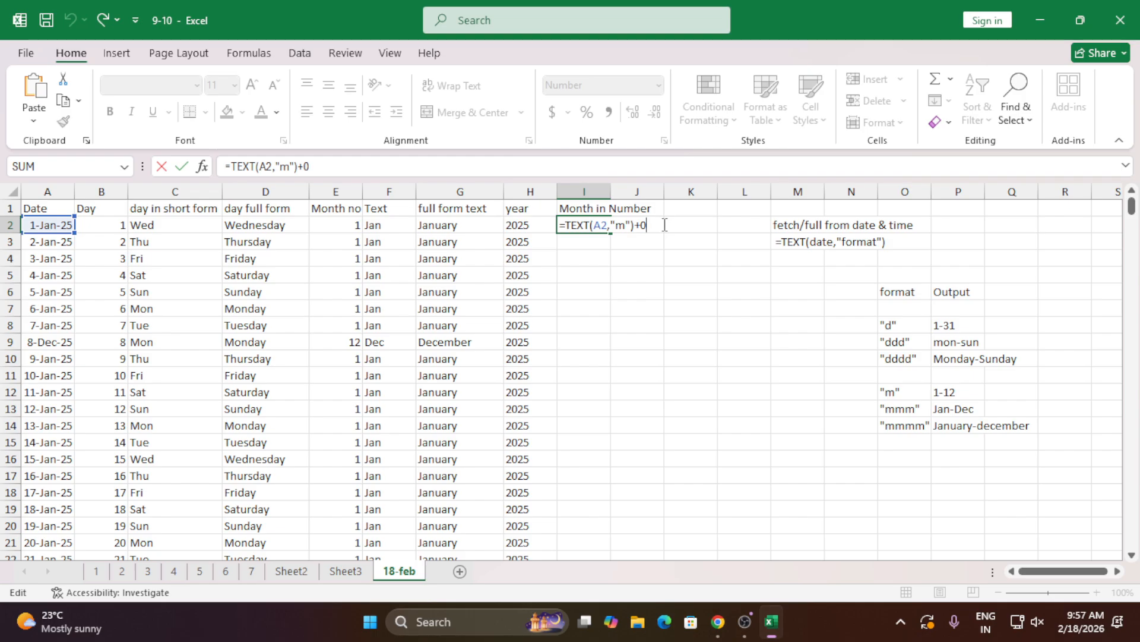
pyautogui.write(')')
pyautogui.press('Left')
pyautogui.press('Left')
pyautogui.press('Left')
pyautogui.press('Left')
pyautogui.press('Left')
pyautogui.press('Left')
pyautogui.press('Left')
pyautogui.press('Left')
pyautogui.press('Left')
pyautogui.press('Left')
pyautogui.press('Left')
pyautogui.press('Left')
pyautogui.press('Left')
pyautogui.press('Left')
pyautogui.press('Left')
pyautogui.write('(')
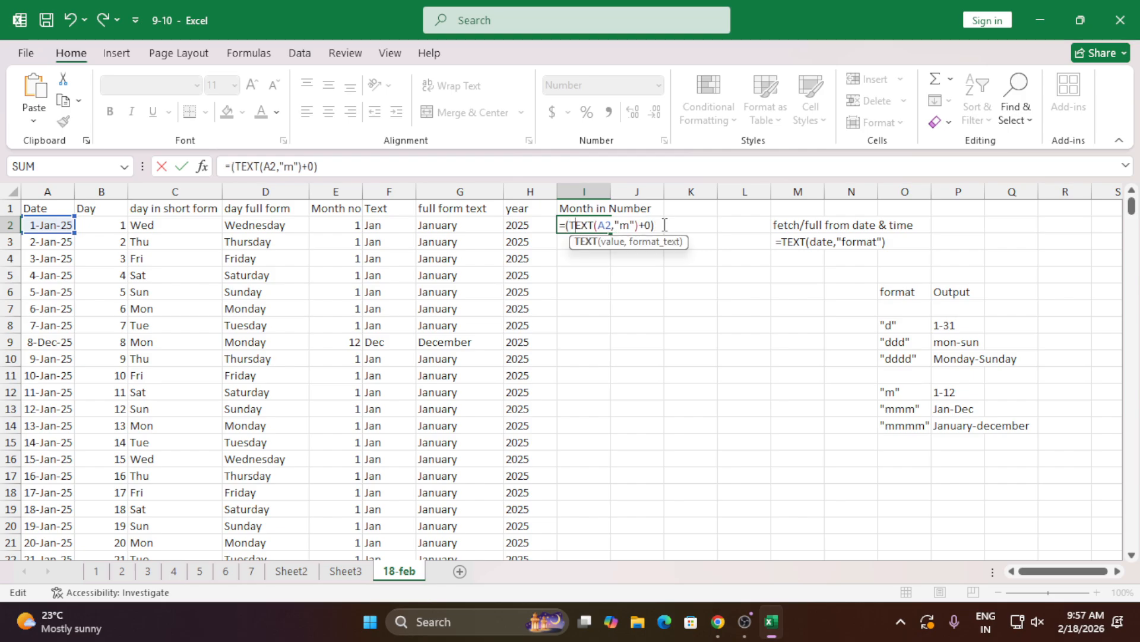
pyautogui.press('Left')
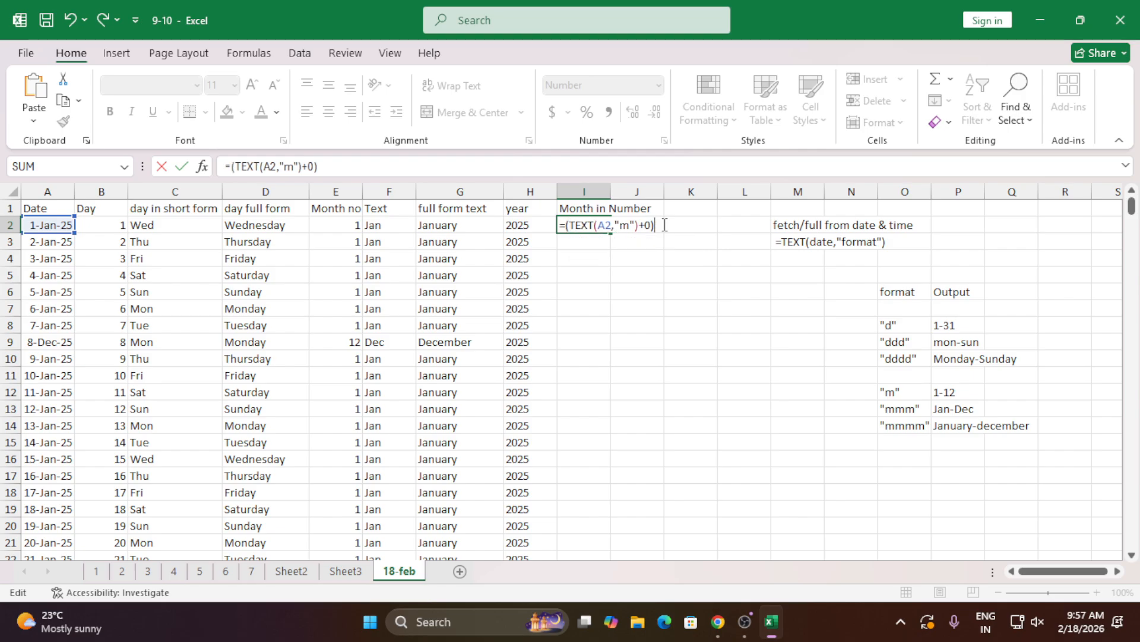
pyautogui.write('/3')
pyautogui.press('Return')
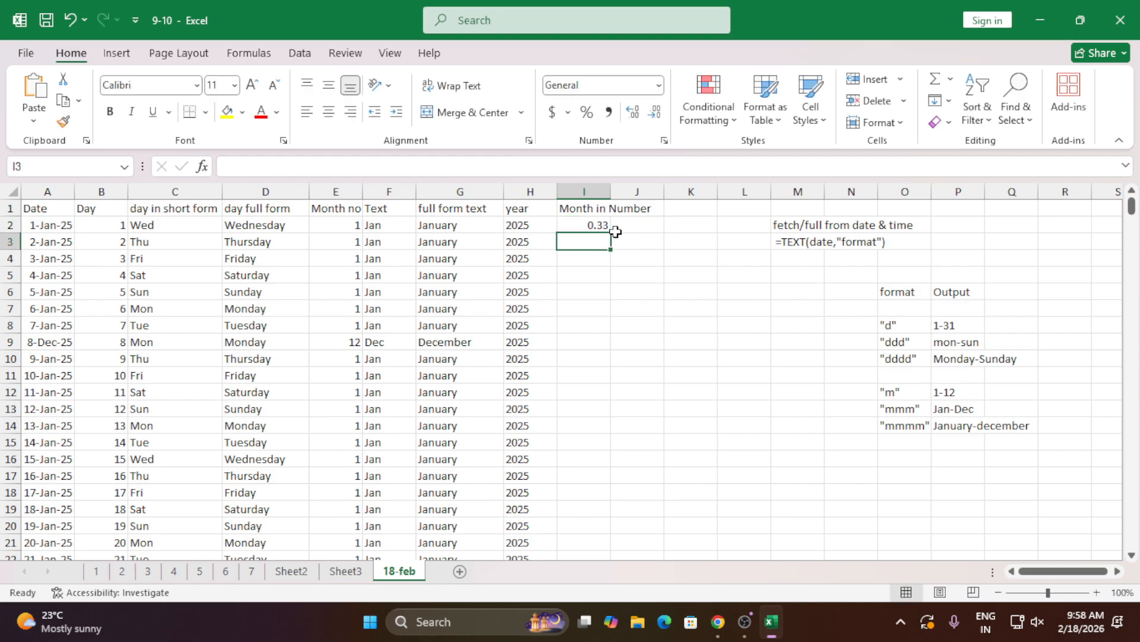
# - Fill the divided month formula from I2 down the column and check the values for other months
pyautogui.click(597, 226)
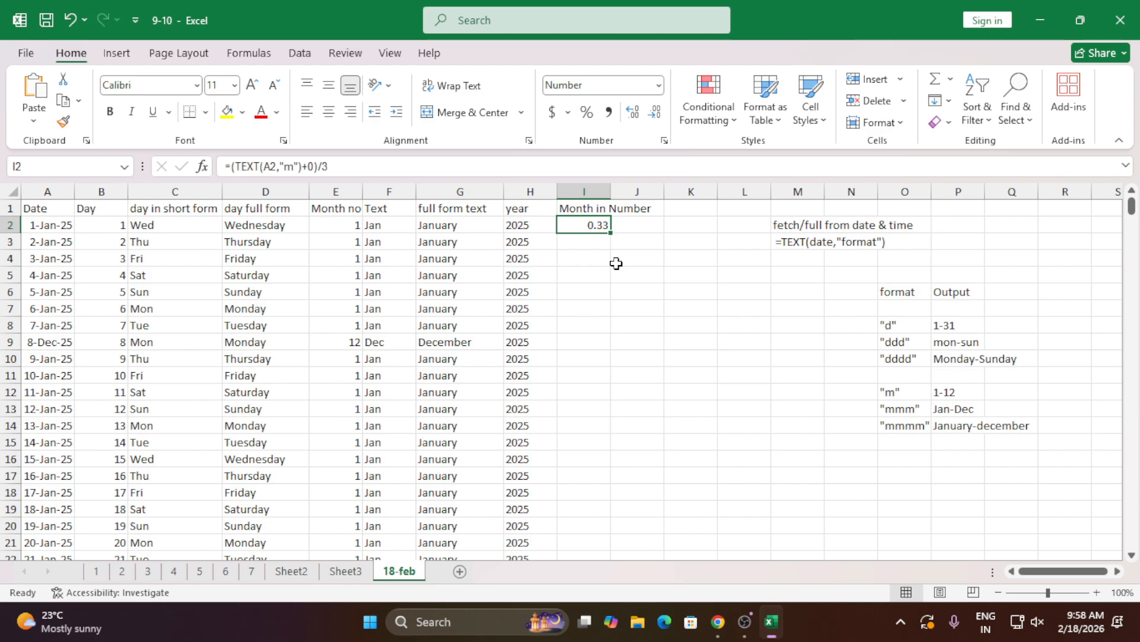
pyautogui.doubleClick(610, 232)
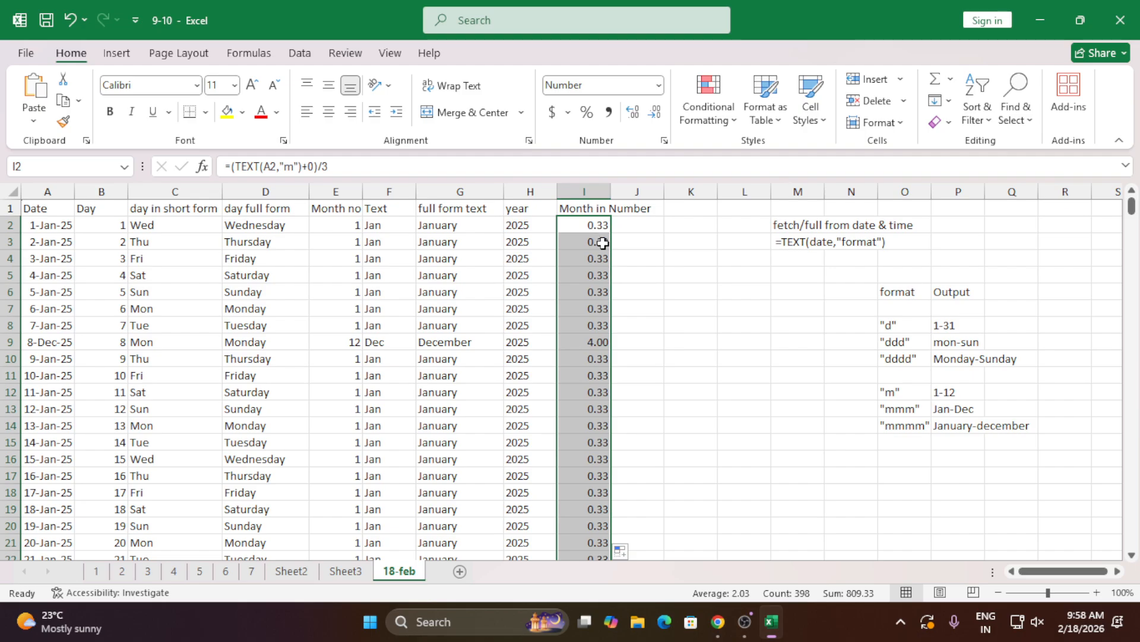
pyautogui.scroll(-4, 595, 492)
pyautogui.scroll(-6, 595, 492)
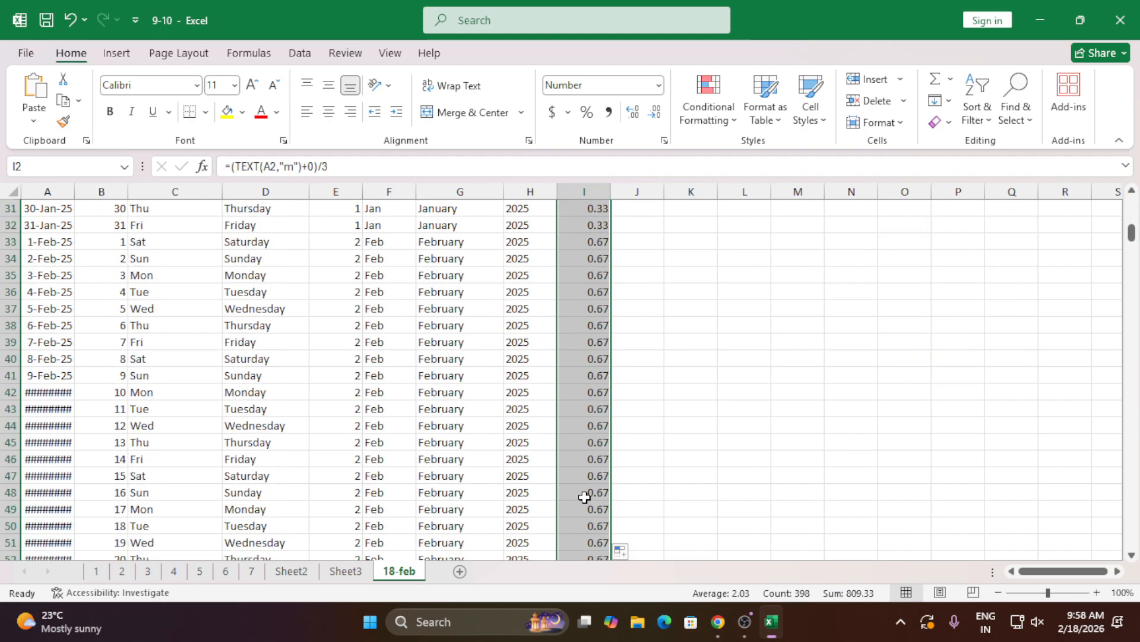
pyautogui.scroll(10, 612, 463)
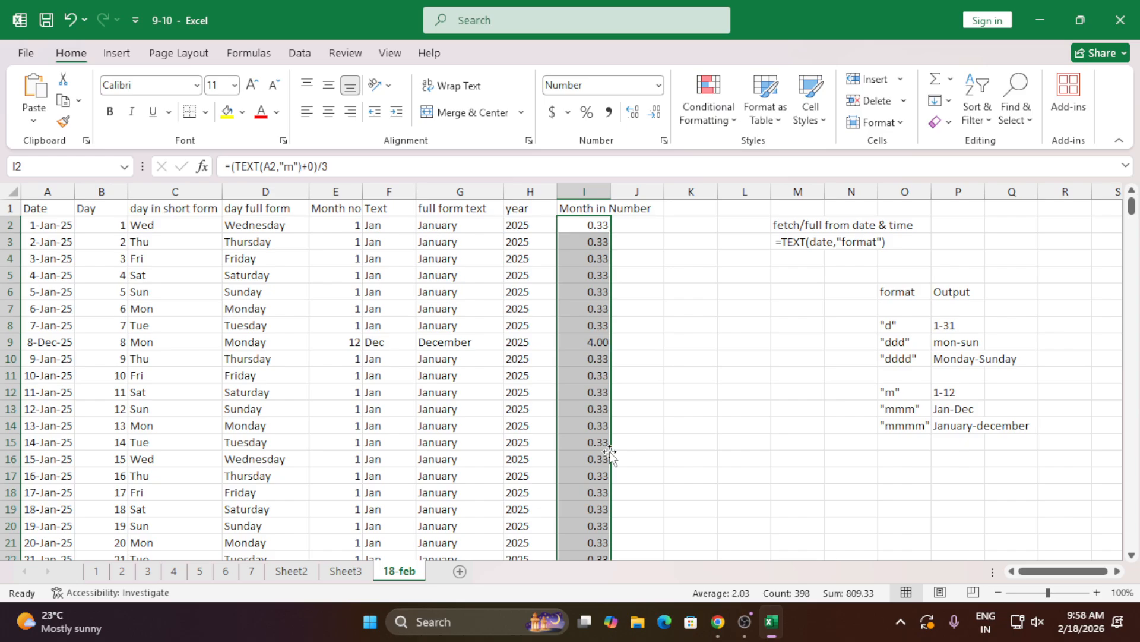
# - Change the I2 formula to =ROUNDUP((TEXT(A2,"m")+0)/3,0) to calculate the quarter number
pyautogui.click(581, 225)
pyautogui.doubleClick(581, 224)
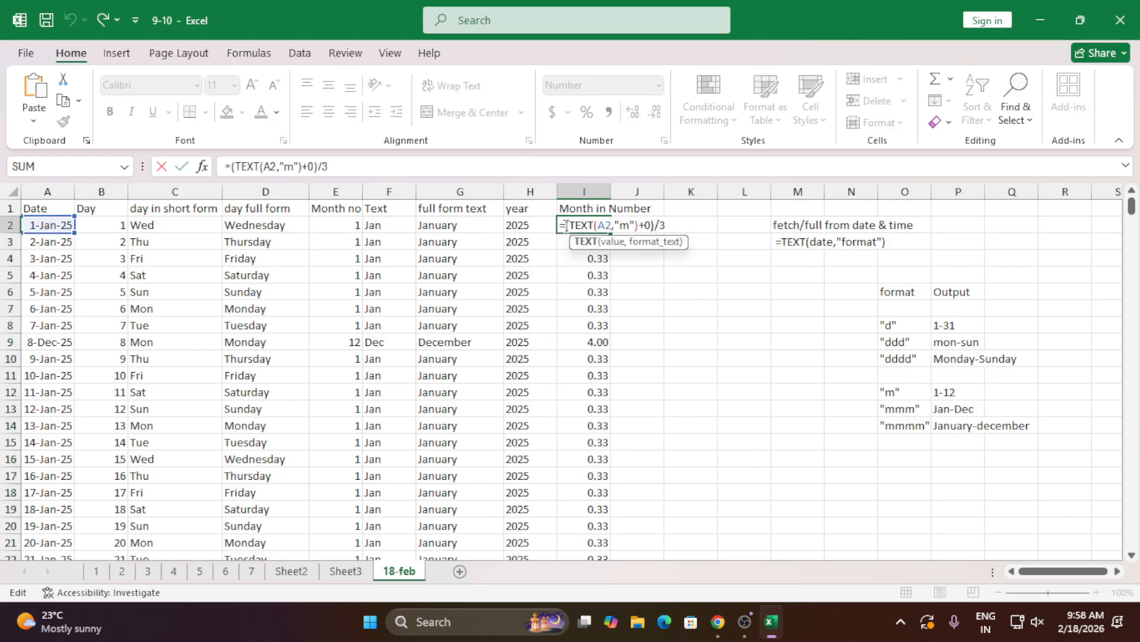
pyautogui.write('roiu')
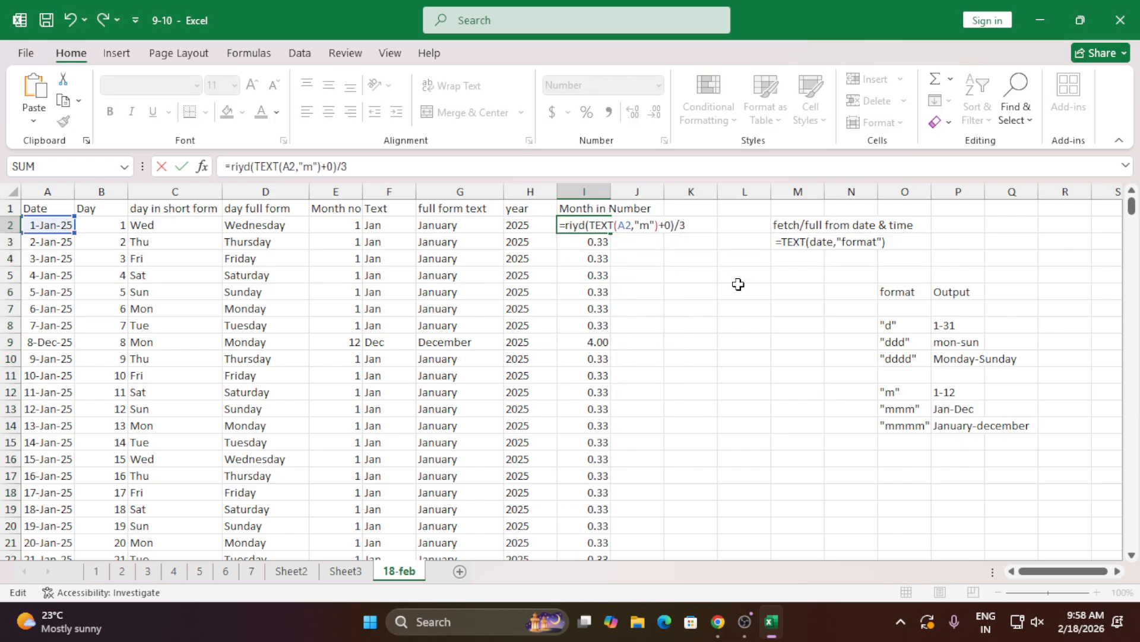
pyautogui.press('BackSpace')
pyautogui.press('BackSpace')
pyautogui.press('BackSpace')
pyautogui.press('BackSpace')
pyautogui.write('roun')
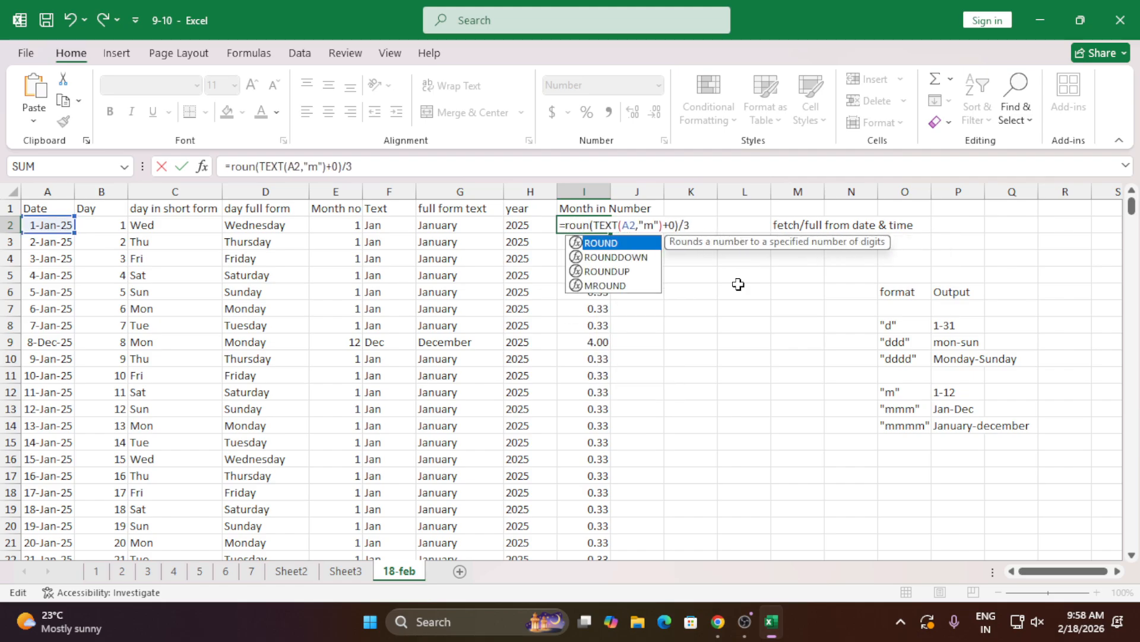
pyautogui.press('Down')
pyautogui.press('Down')
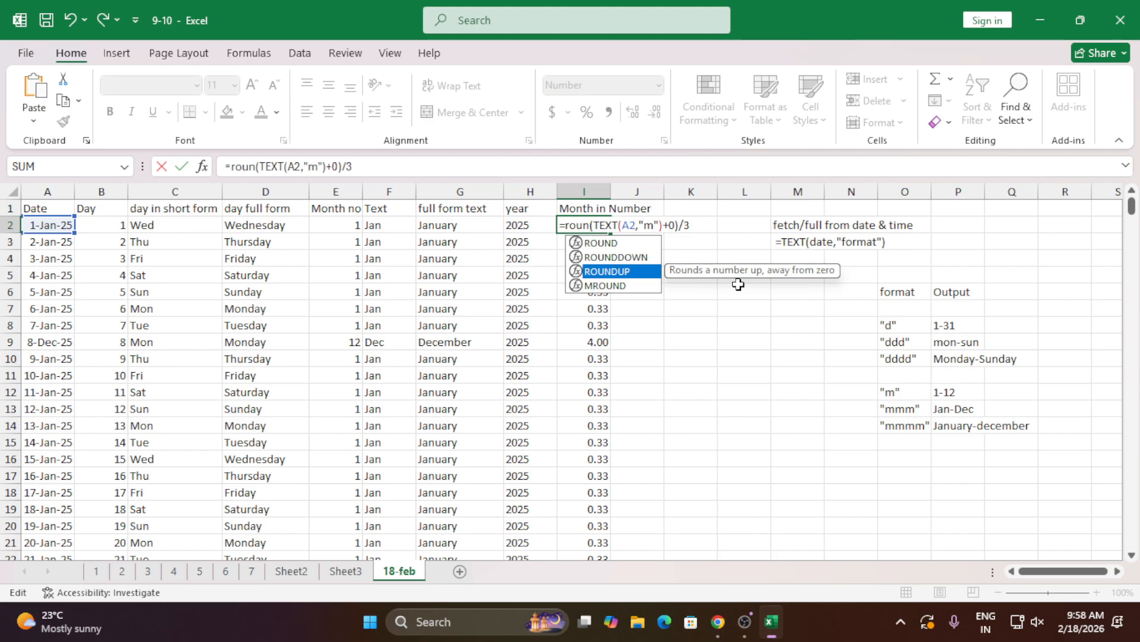
pyautogui.press('Tab')
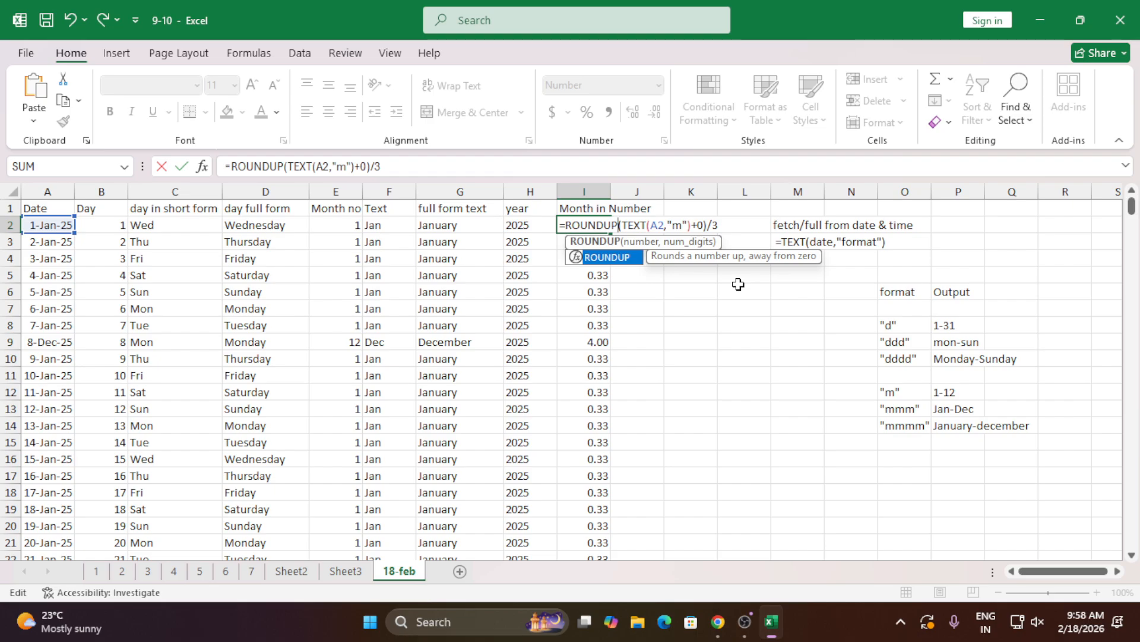
pyautogui.press('Right')
pyautogui.press('Right')
pyautogui.press('Right')
pyautogui.press('Right')
pyautogui.press('Right')
pyautogui.press('Right')
pyautogui.press('Right')
pyautogui.press('Right')
pyautogui.press('Right')
pyautogui.press('Right')
pyautogui.press('Right')
pyautogui.press('Right')
pyautogui.press('Right')
pyautogui.press('Right')
pyautogui.press('Right')
pyautogui.press('Right')
pyautogui.press('Right')
pyautogui.press('Right')
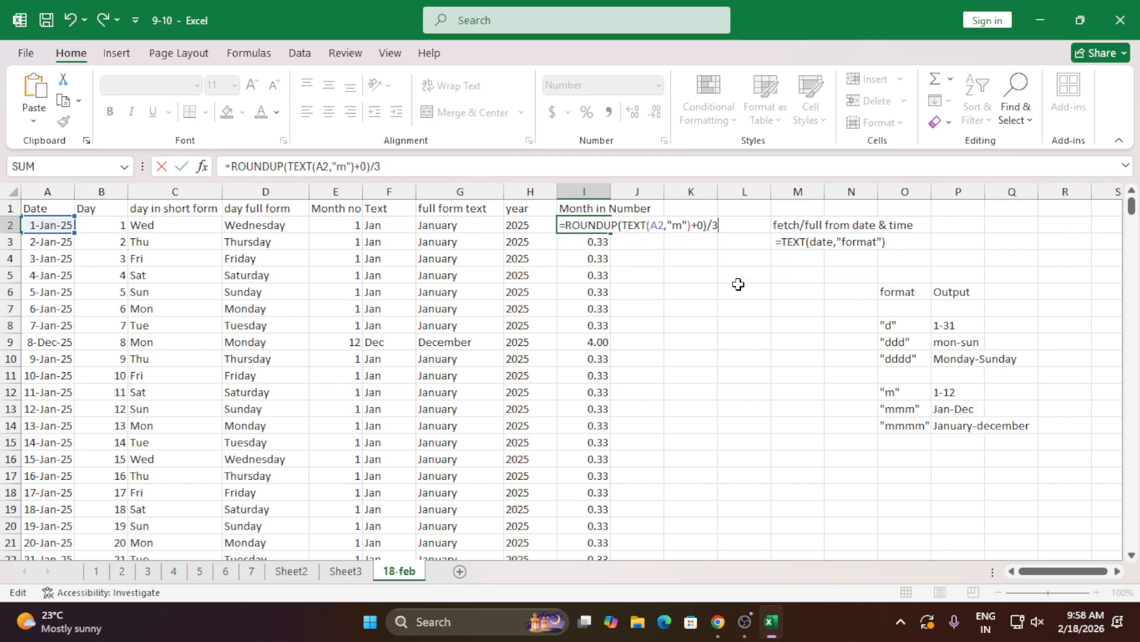
pyautogui.write(',0)')
pyautogui.moveTo(622, 226); pyautogui.dragTo(717, 226)
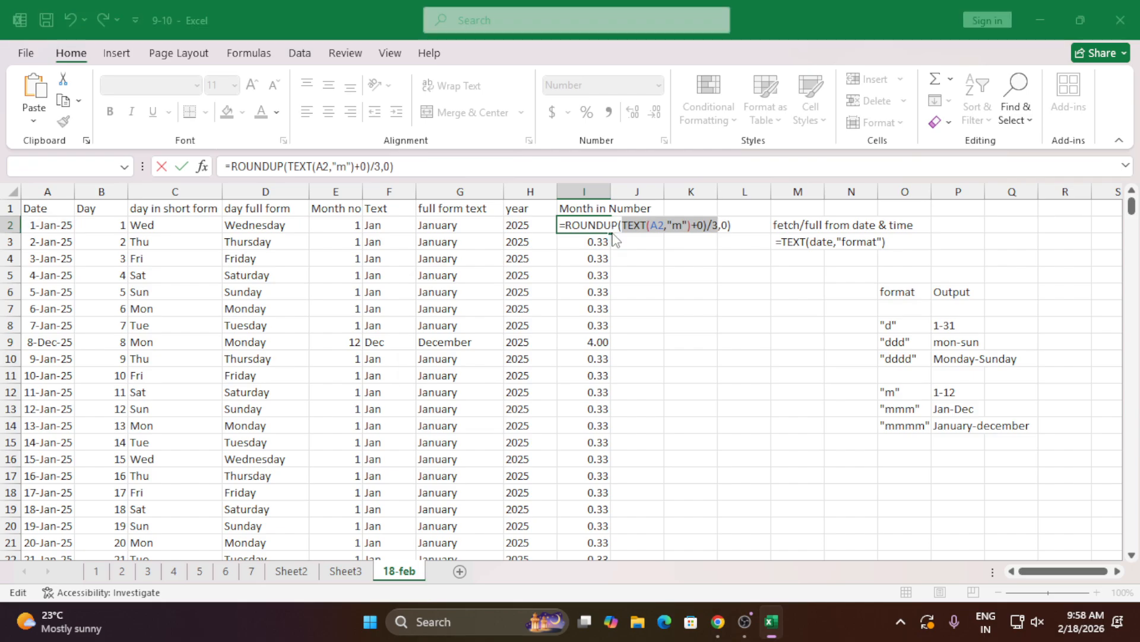
pyautogui.press('Return')
pyautogui.press('Return')
pyautogui.press('Right')
pyautogui.press('Right')
pyautogui.press('Right')
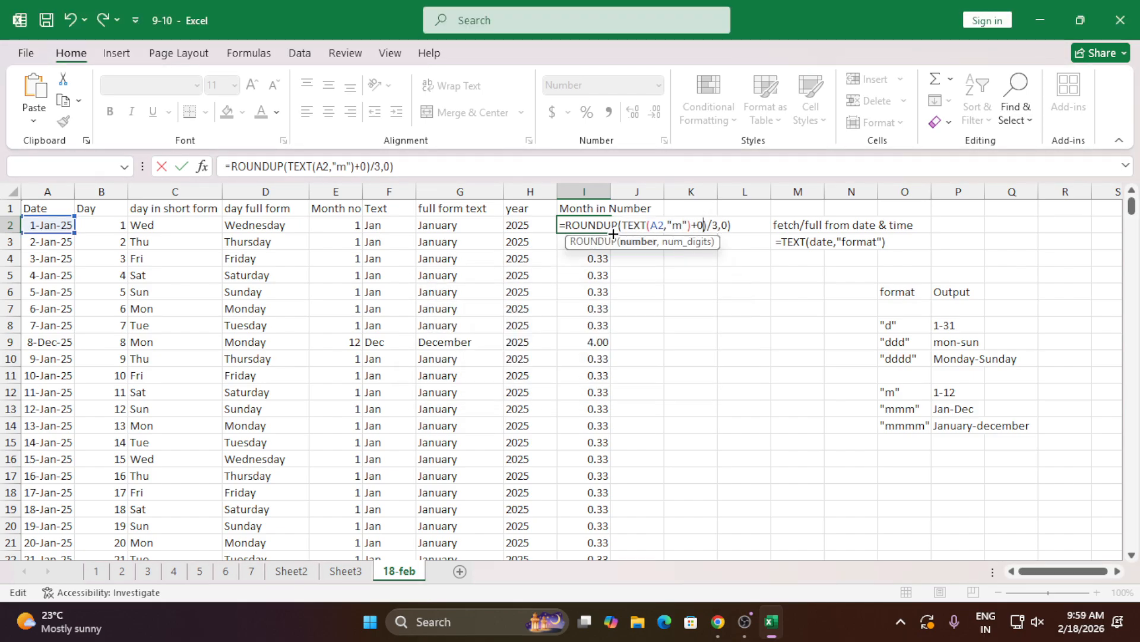
pyautogui.press('Left')
pyautogui.press('Left')
pyautogui.press('Left')
pyautogui.press('Left')
pyautogui.press('Left')
pyautogui.press('Left')
pyautogui.press('Left')
pyautogui.press('Left')
pyautogui.press('Left')
pyautogui.press('Left')
pyautogui.press('Left')
pyautogui.write('(')
pyautogui.press('Return')
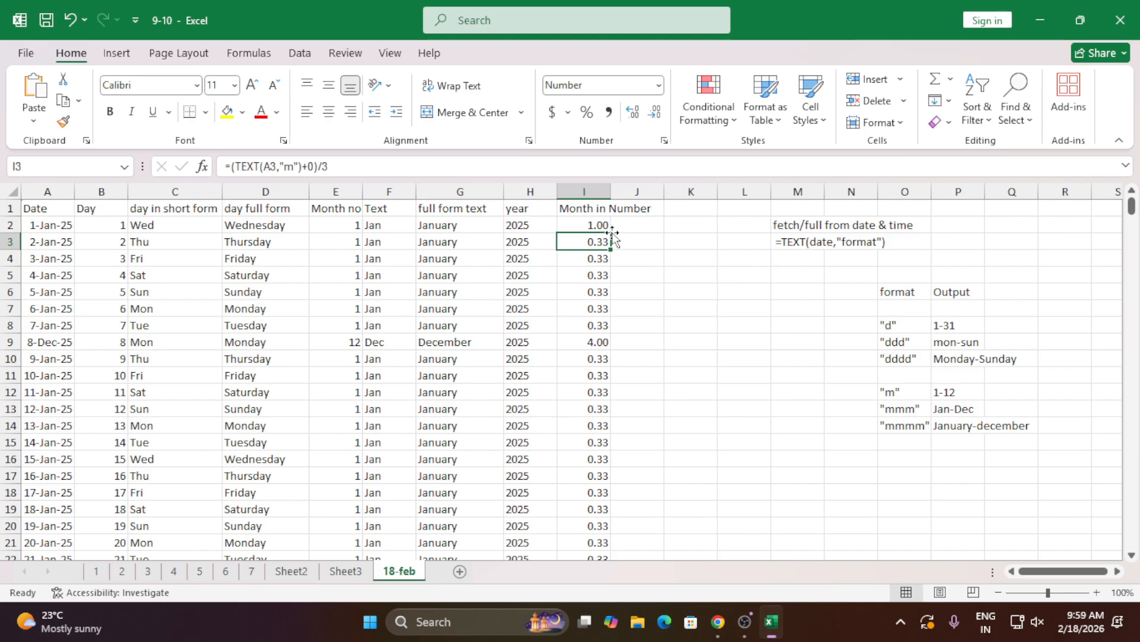
# - Show I2 with no decimal places, fill its formula down column I, and review the December row
pyautogui.click(589, 225)
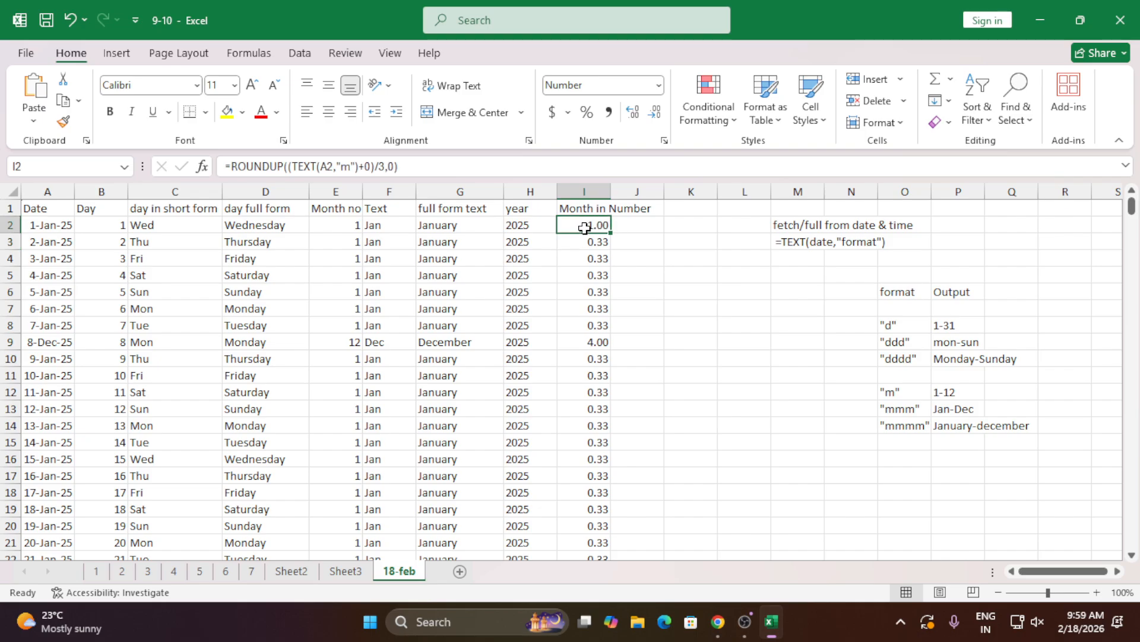
pyautogui.click(658, 85)
pyautogui.click(742, 230)
pyautogui.click(655, 112)
pyautogui.click(656, 111)
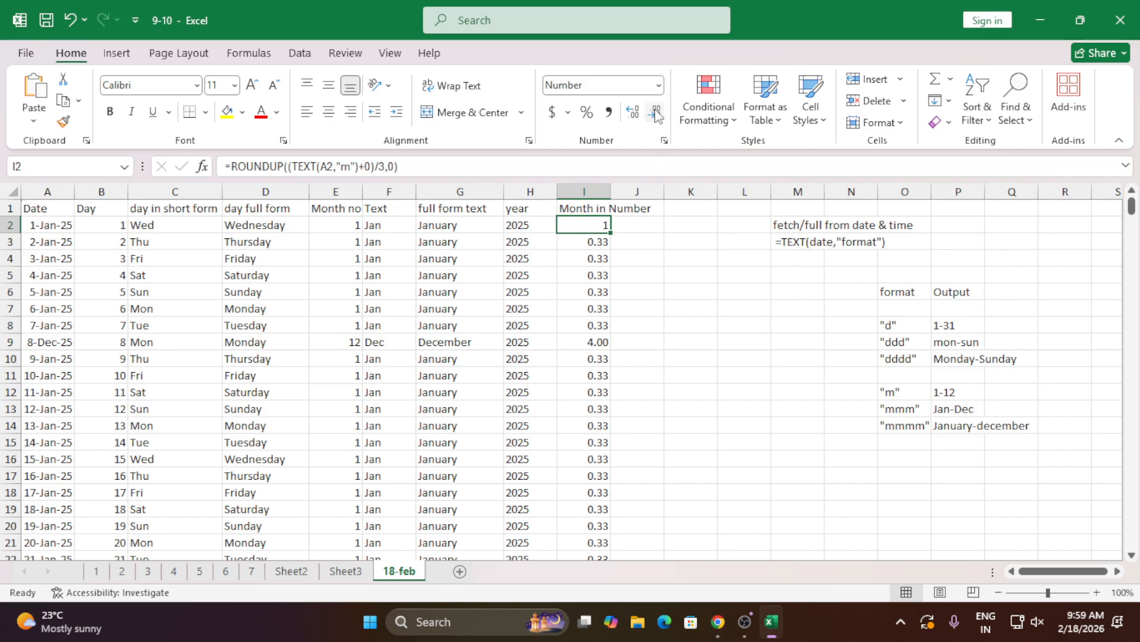
pyautogui.doubleClick(610, 233)
pyautogui.click(657, 323)
pyautogui.scroll(-1, 600, 369)
pyautogui.moveTo(591, 292); pyautogui.dragTo(43, 292)
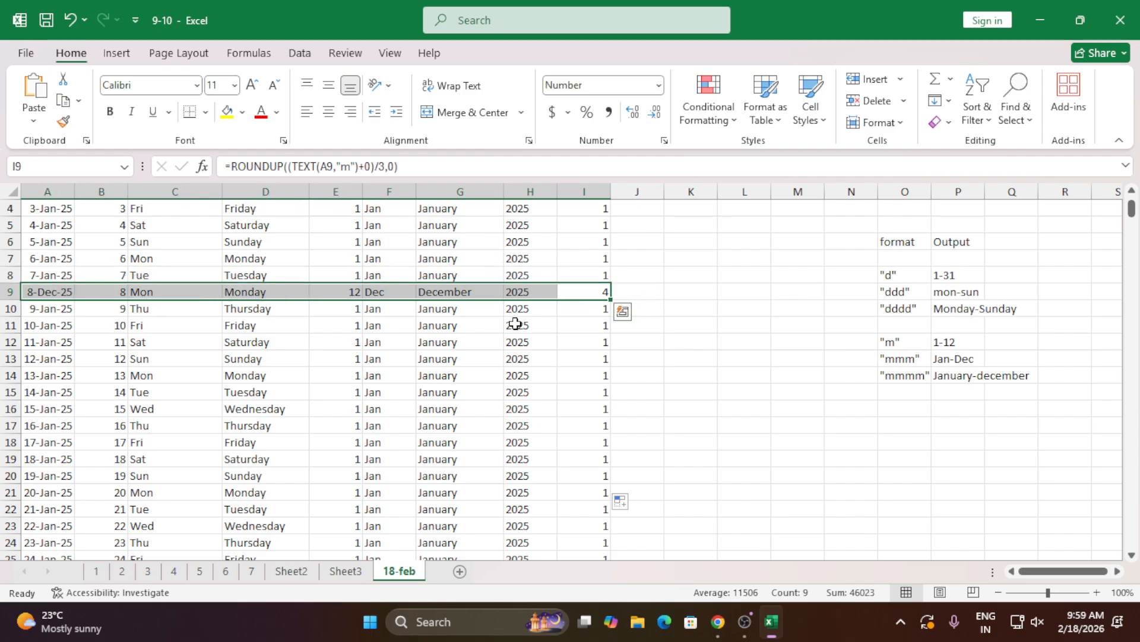
# - Replace the date in A6 with 01-nov-2025 and check the row's extracted values
pyautogui.click(39, 244)
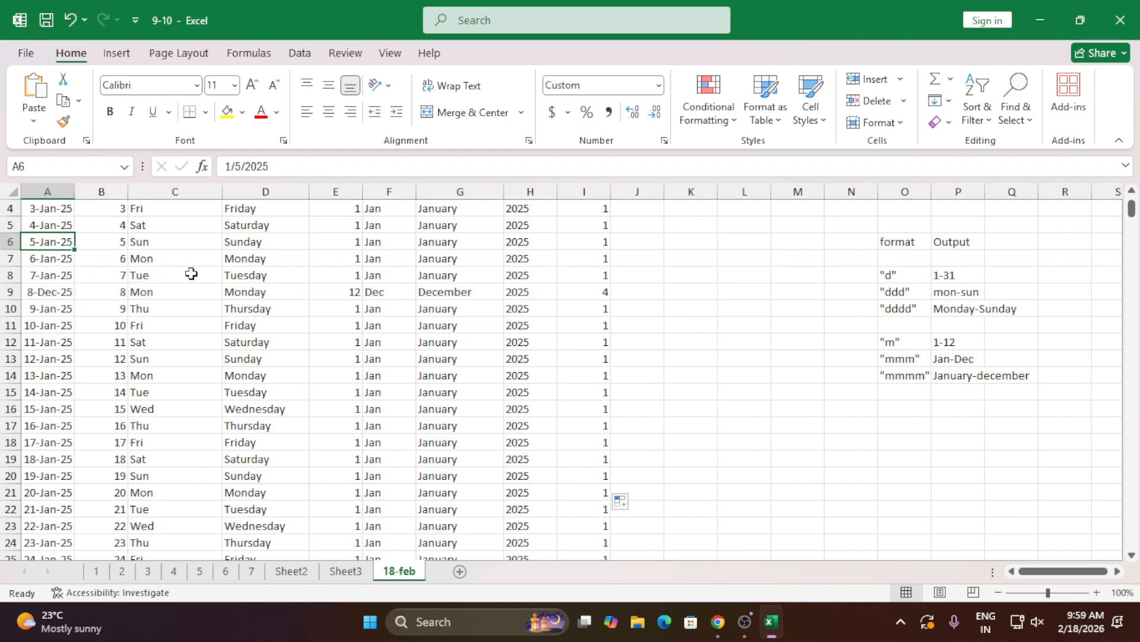
pyautogui.write('01-')
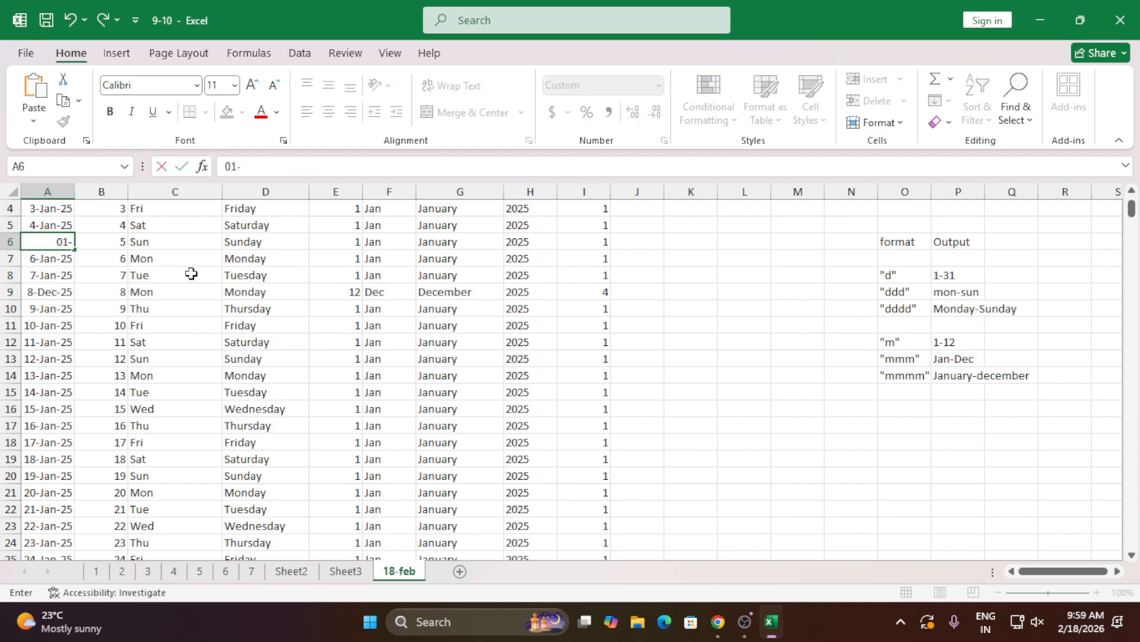
pyautogui.write('nov-2025')
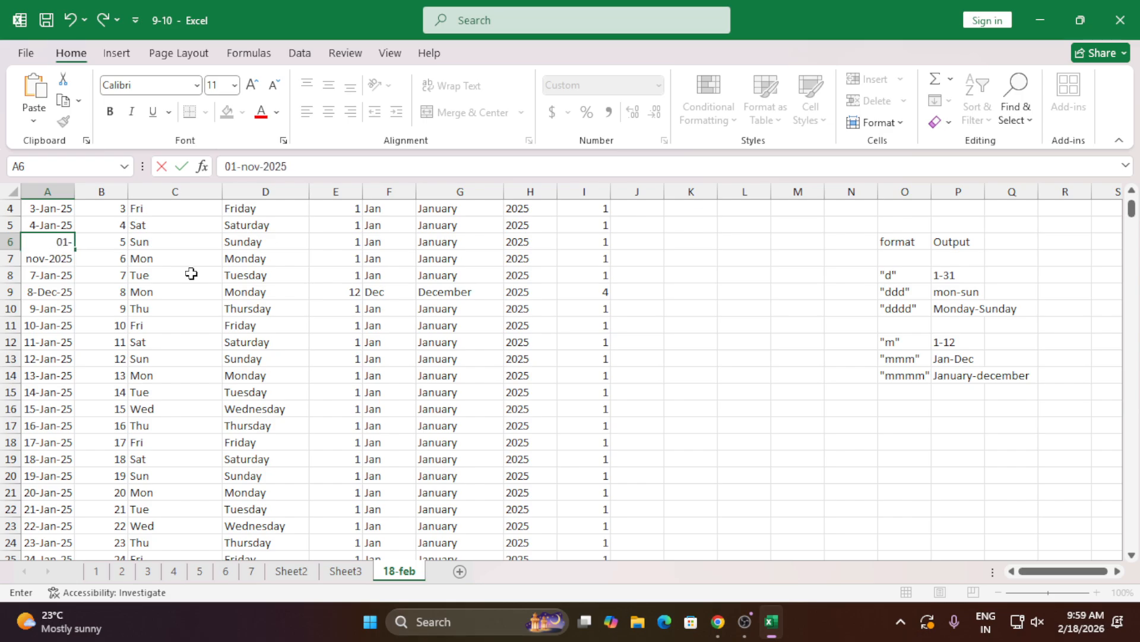
pyautogui.press('Return')
pyautogui.moveTo(619, 244); pyautogui.dragTo(375, 244)
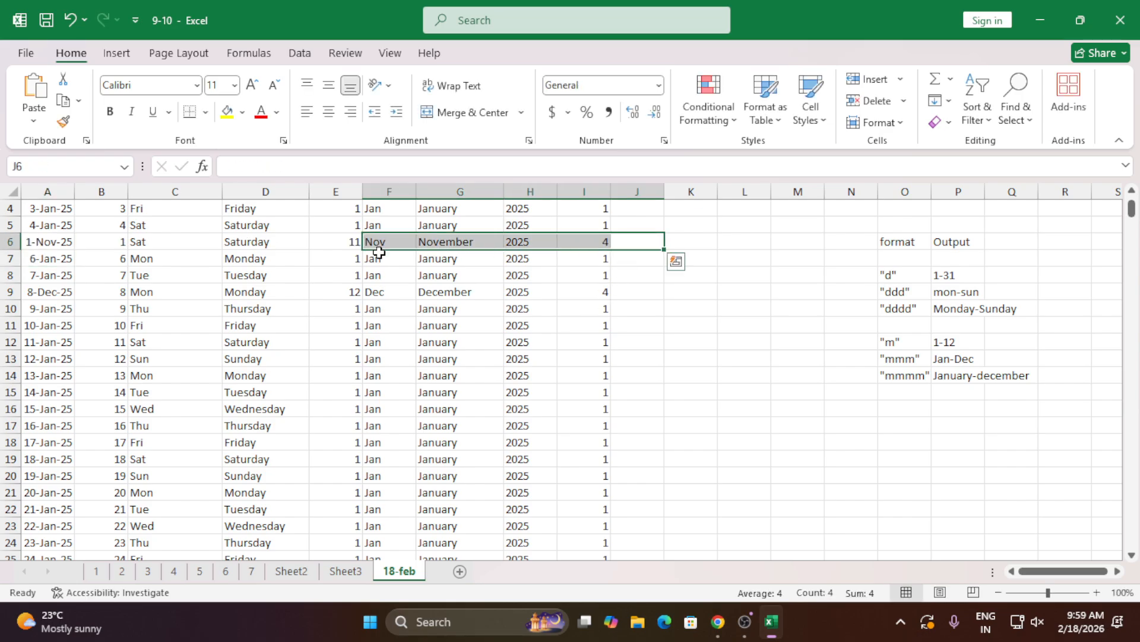
# - Replace the date in A19 with 01-apr-2025 and check the values across that row
pyautogui.click(63, 459)
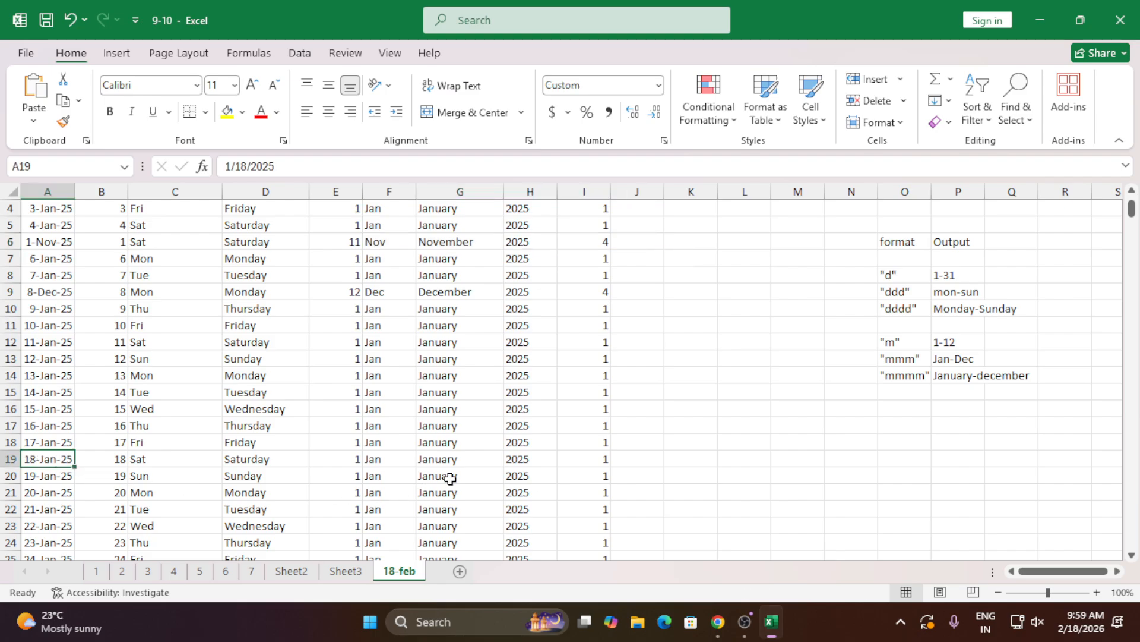
pyautogui.write('Apr')
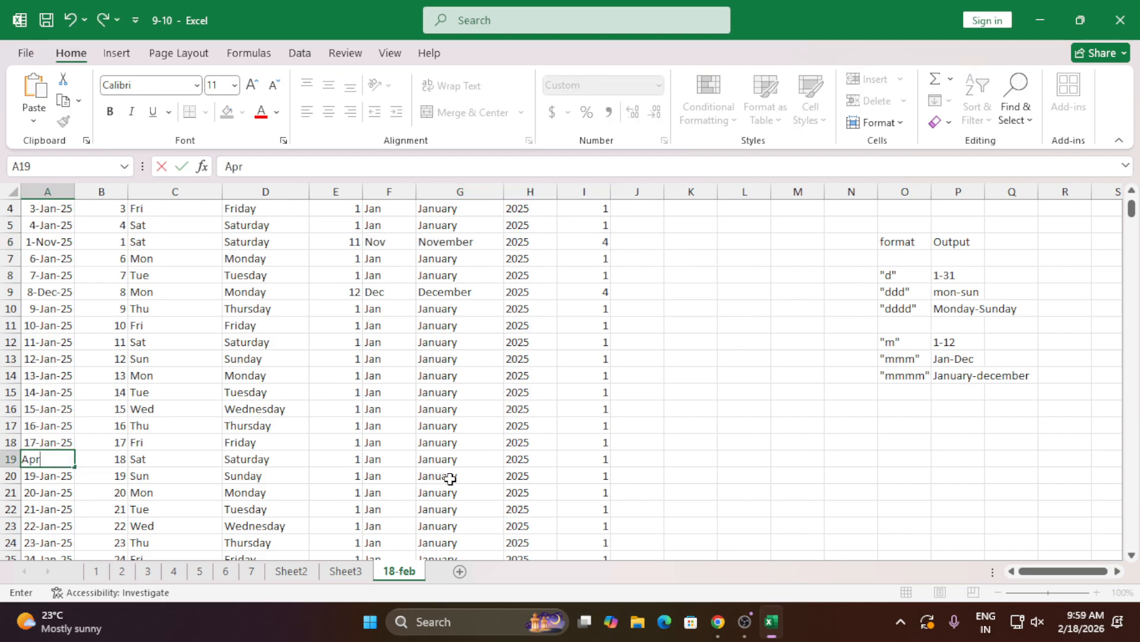
pyautogui.press('BackSpace')
pyautogui.press('BackSpace')
pyautogui.press('BackSpace')
pyautogui.write('01-ar')
pyautogui.press('BackSpace')
pyautogui.press('BackSpace')
pyautogui.write('apr-2')
pyautogui.write('025')
pyautogui.press('Return')
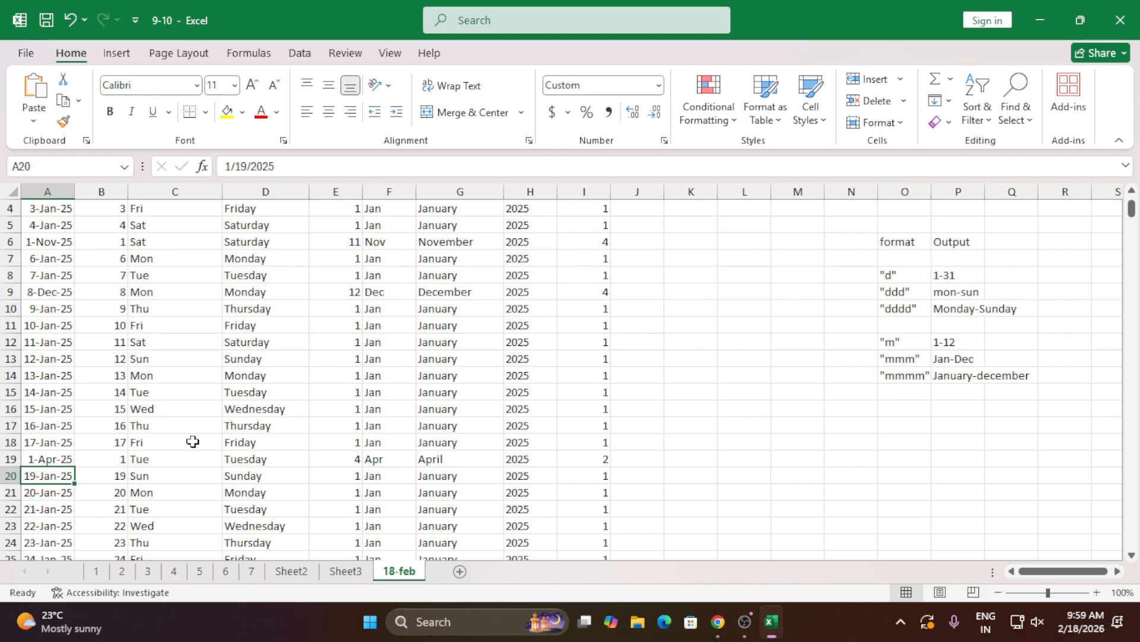
pyautogui.moveTo(35, 462); pyautogui.dragTo(590, 461)
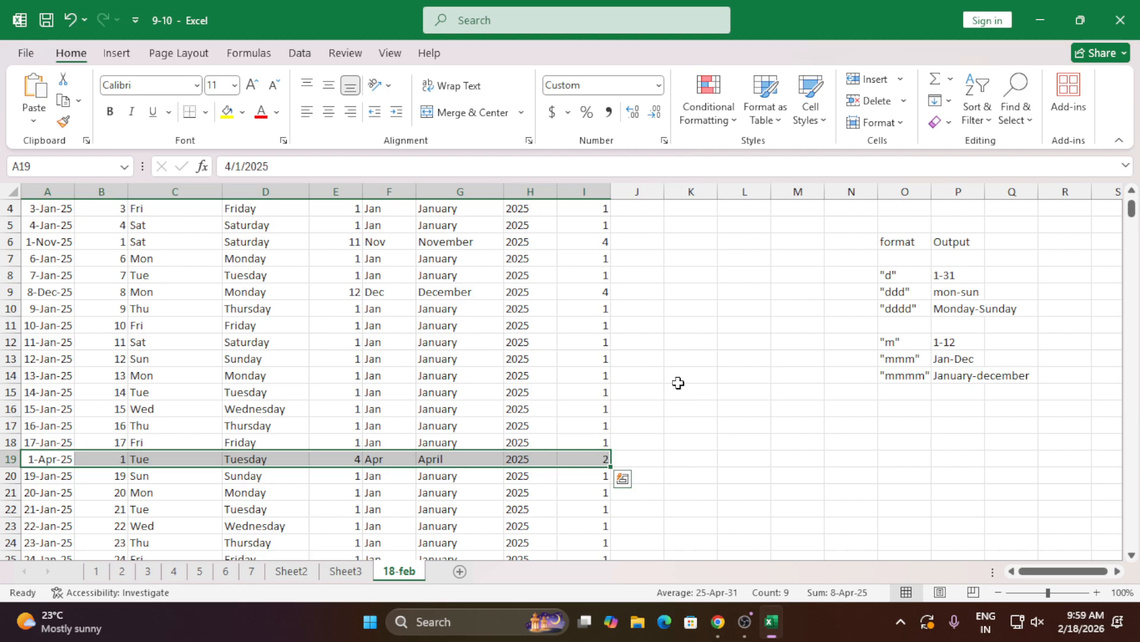
# - Auto-fit the width of column I to its "Month in Number" header
pyautogui.scroll(1, 668, 386)
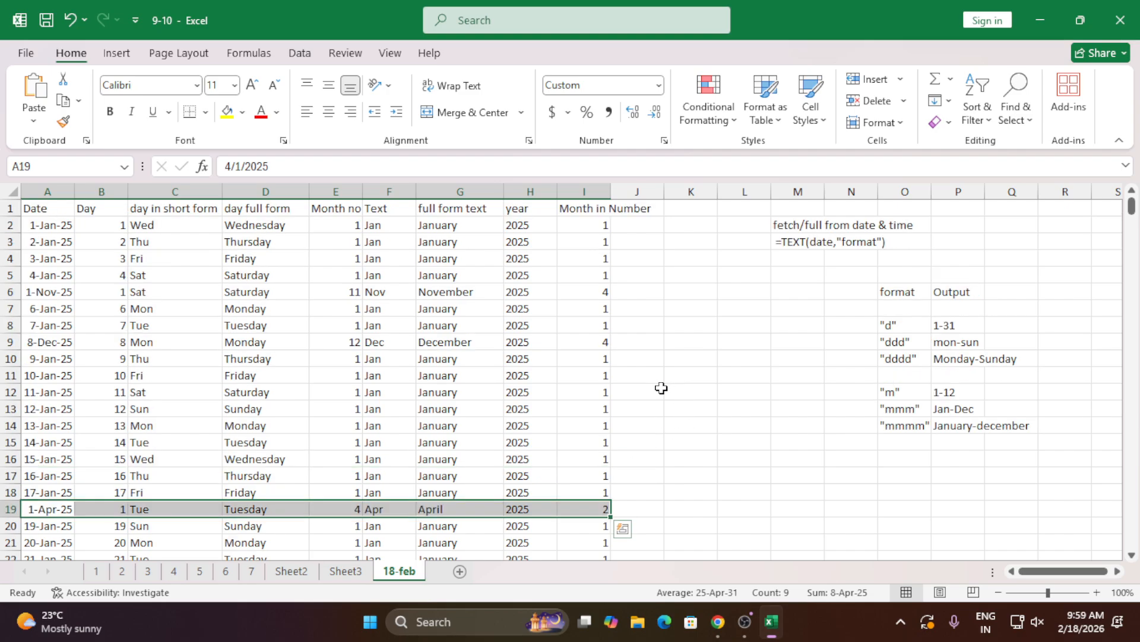
pyautogui.doubleClick(611, 192)
pyautogui.click(682, 326)
# - Examine the ROUNDUP quarter formula in I2 without changing it
pyautogui.click(635, 233)
pyautogui.doubleClick(635, 227)
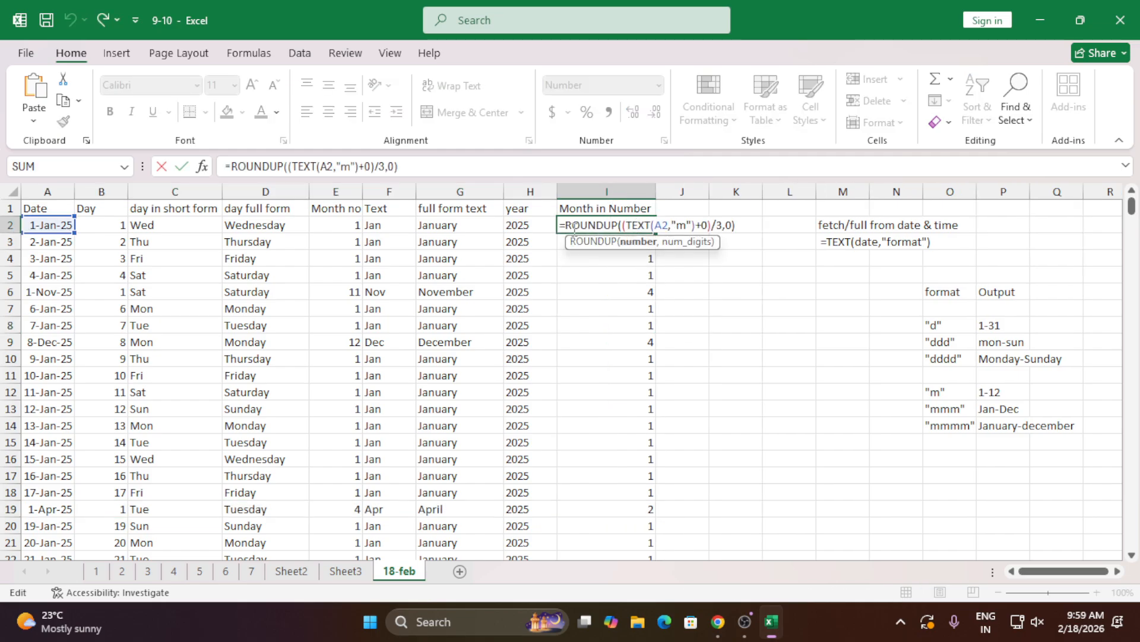
pyautogui.moveTo(569, 230); pyautogui.dragTo(768, 229)
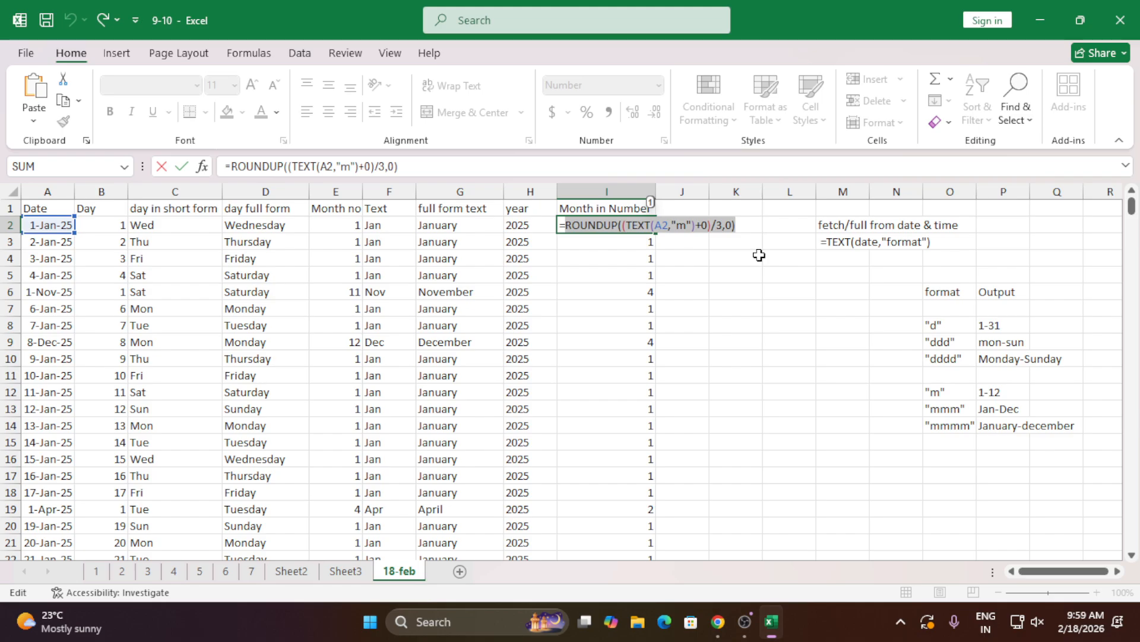
pyautogui.press('Escape')
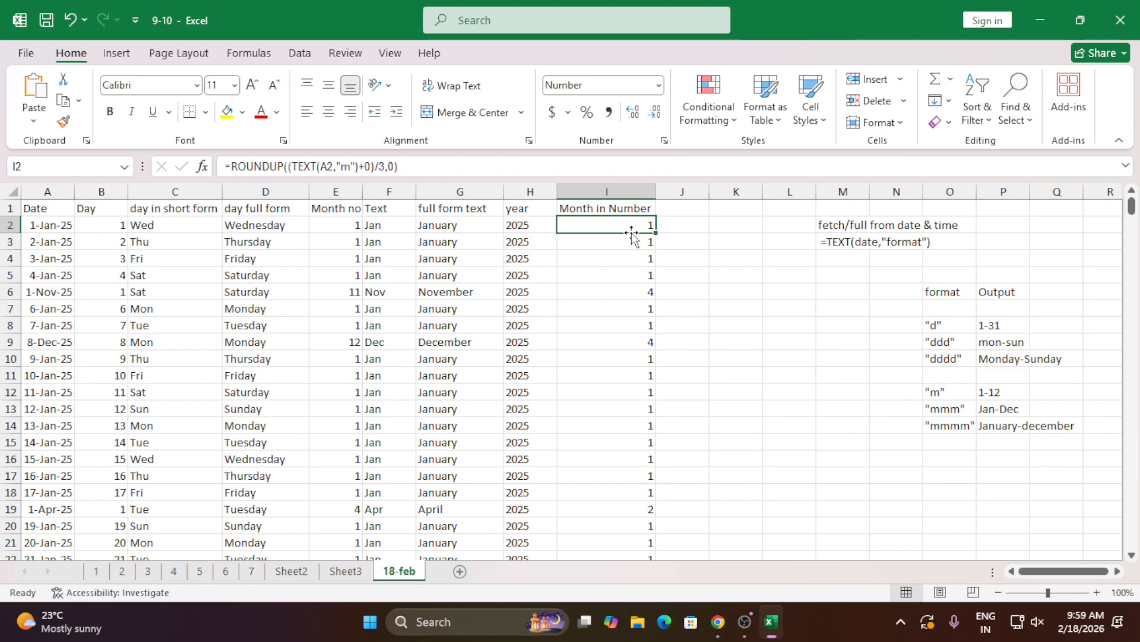
# - Insert the quoted text "Quarter-" directly after the equals sign in I2's formula, before ROUNDUP
pyautogui.doubleClick(595, 224)
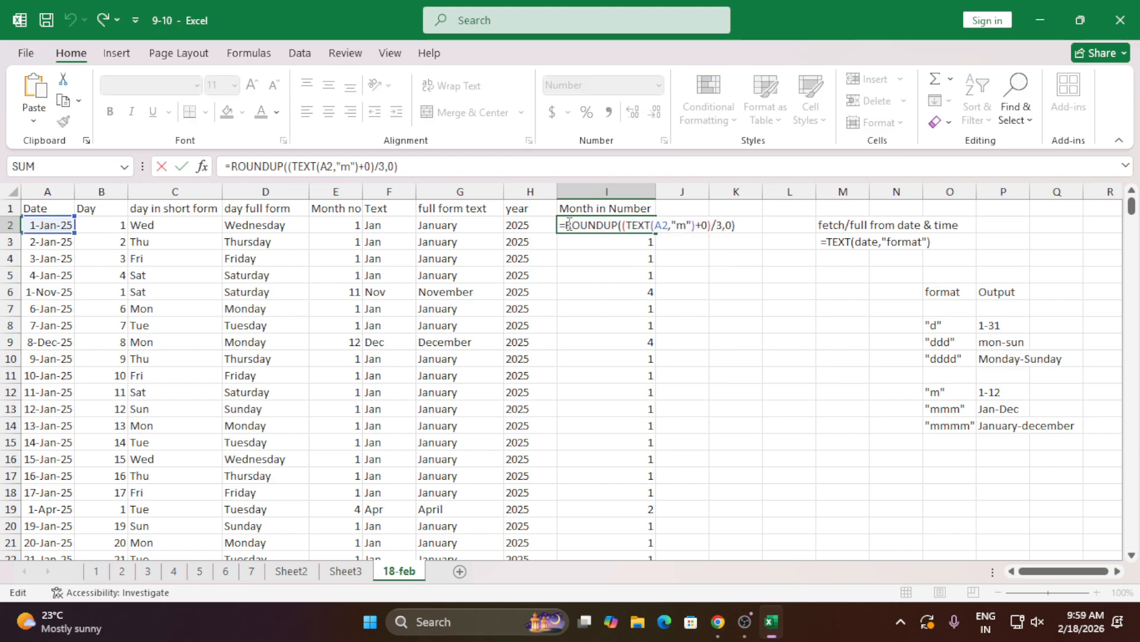
pyautogui.write('"')
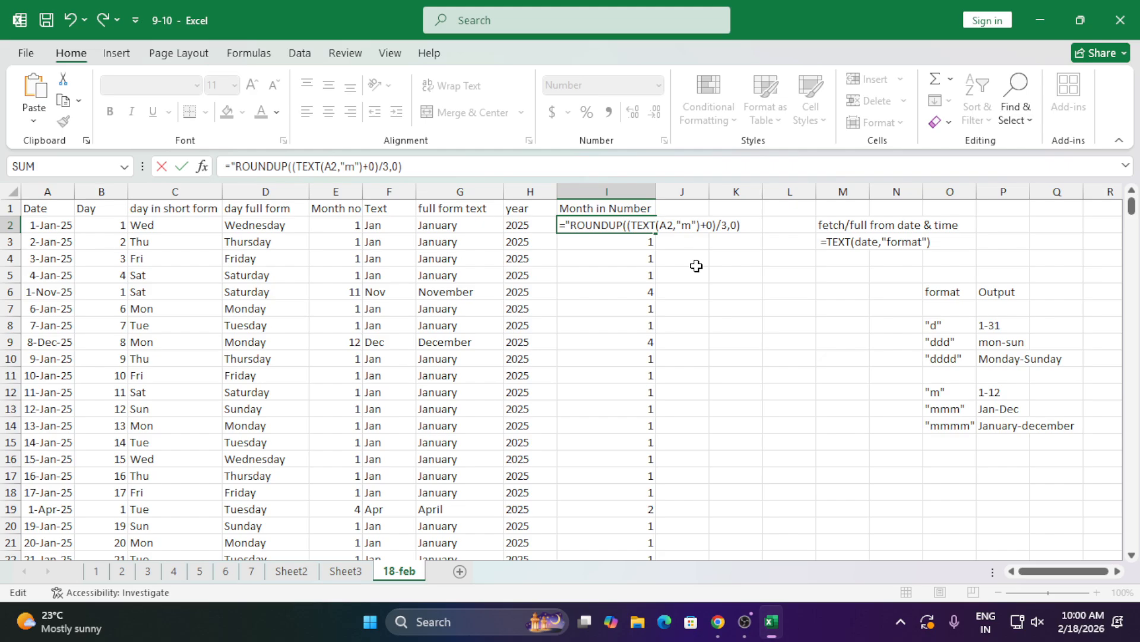
pyautogui.write('qtr')
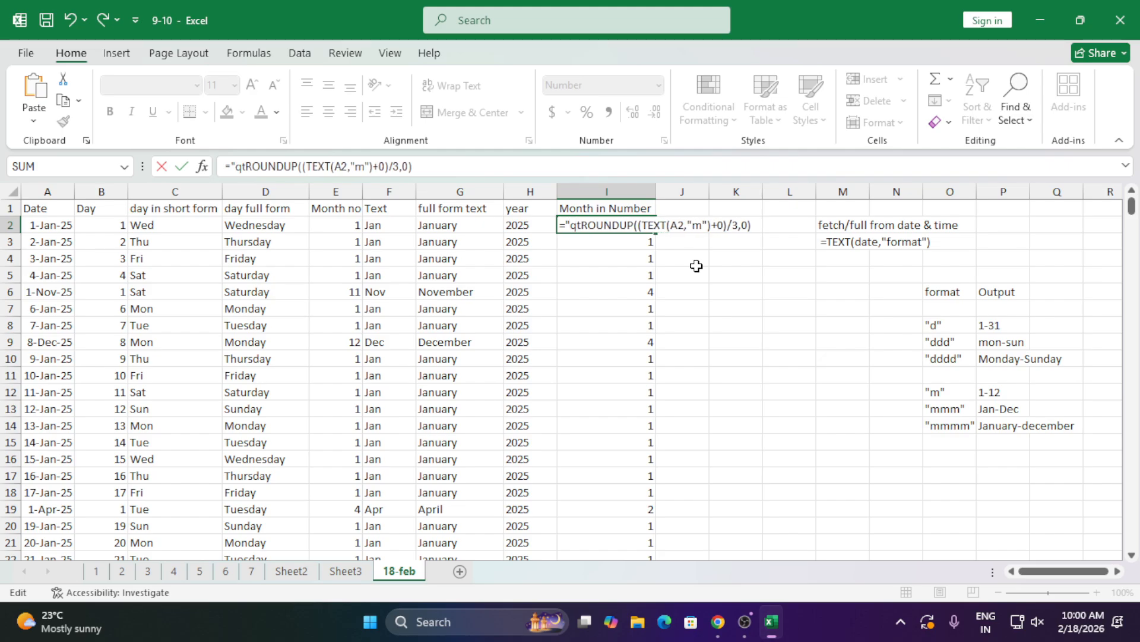
pyautogui.press('BackSpace')
pyautogui.press('BackSpace')
pyautogui.press('BackSpace')
pyautogui.write('Q')
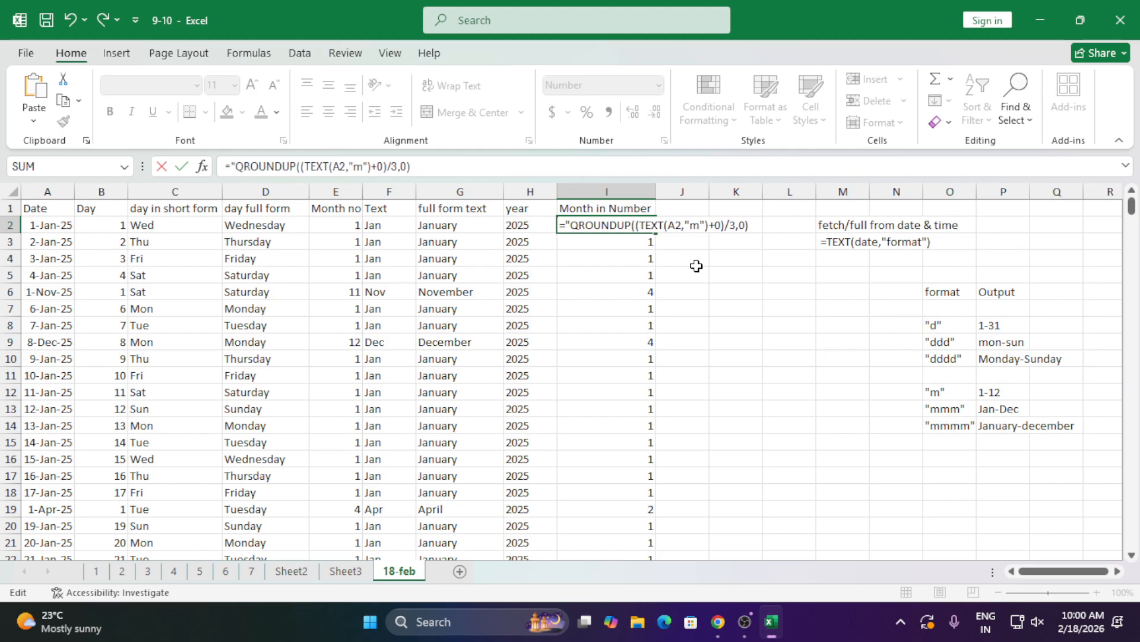
pyautogui.write('tr')
pyautogui.press('BackSpace')
pyautogui.press('BackSpace')
pyautogui.write('uar')
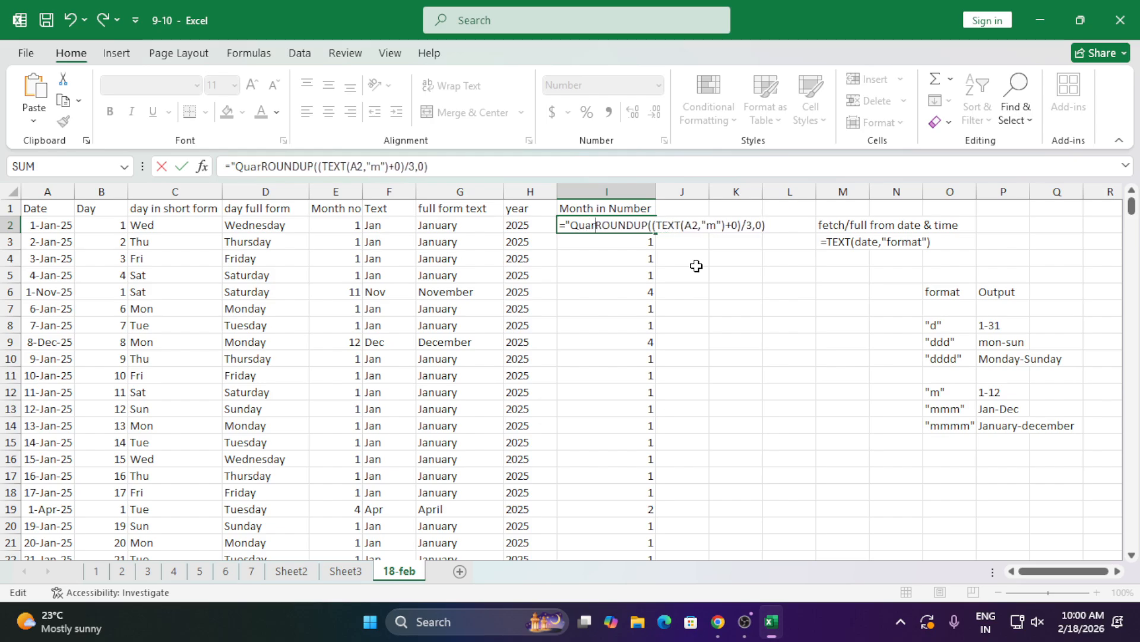
pyautogui.write('ter"')
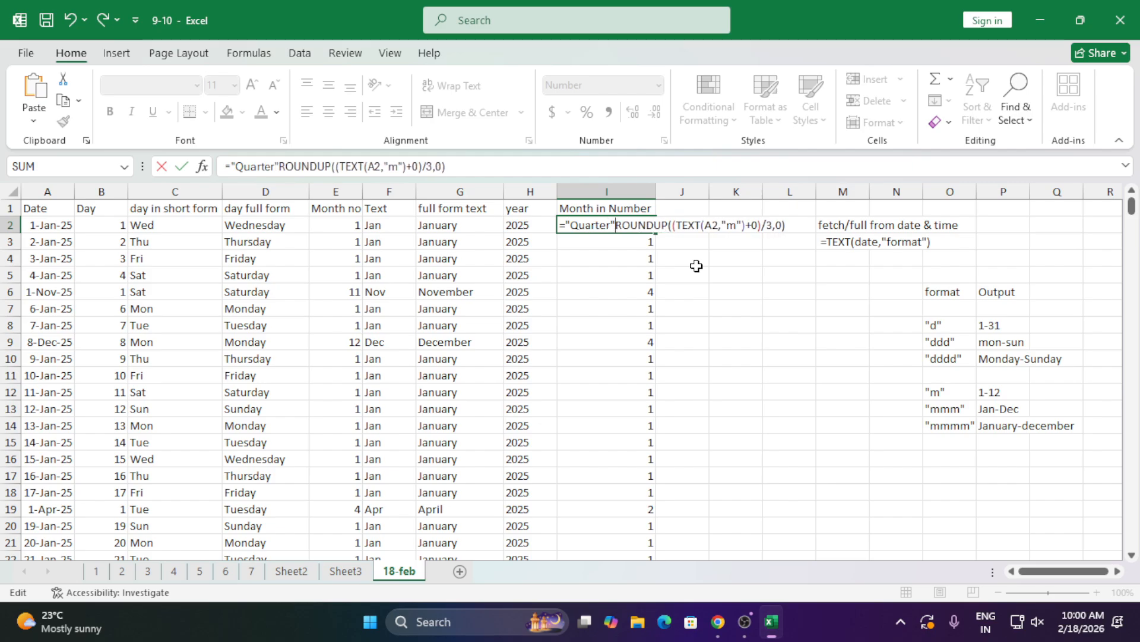
pyautogui.press('BackSpace')
pyautogui.write('-"')
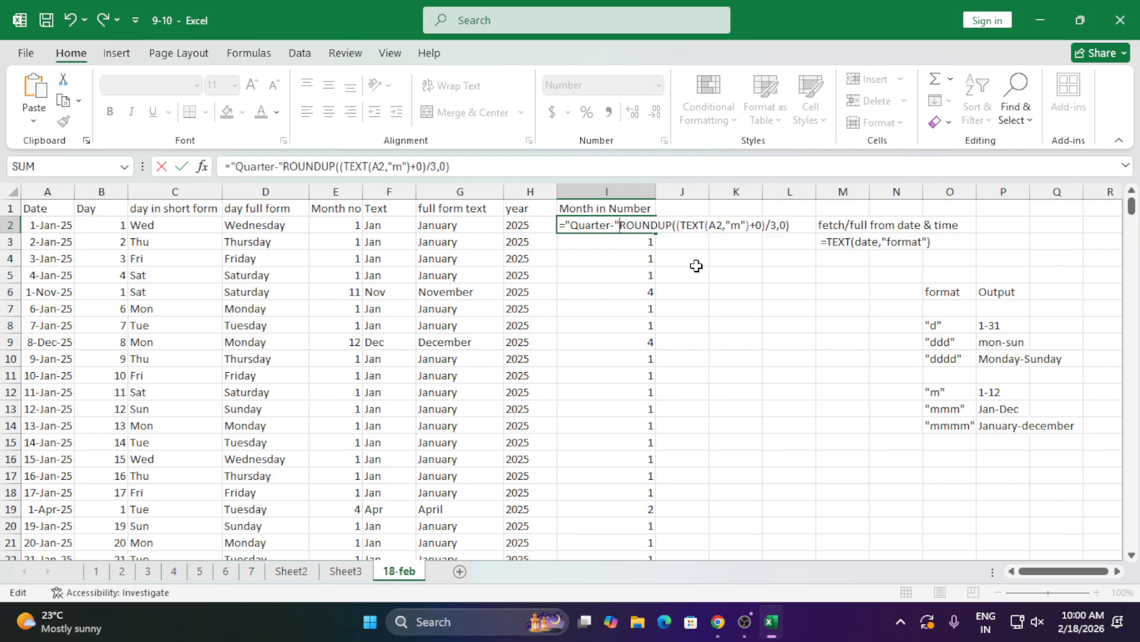
# - Join the "Quarter-" text to the ROUNDUP function in I2 with an & operator and commit the formula
pyautogui.press('Return')
pyautogui.press('Return')
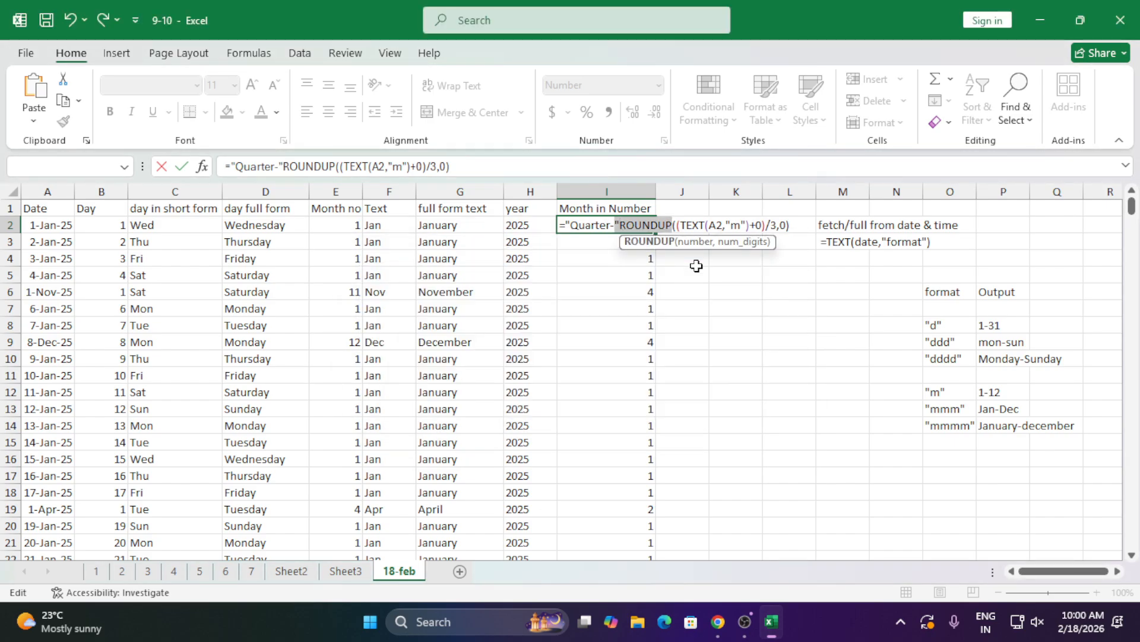
pyautogui.press('Left')
pyautogui.write('&')
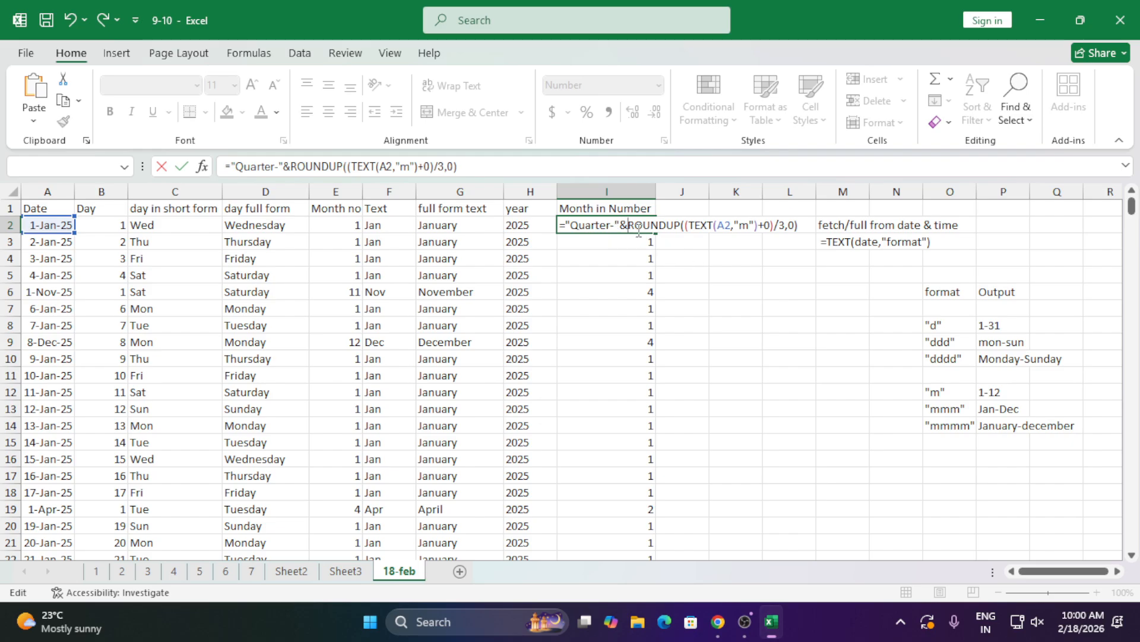
pyautogui.press('Return')
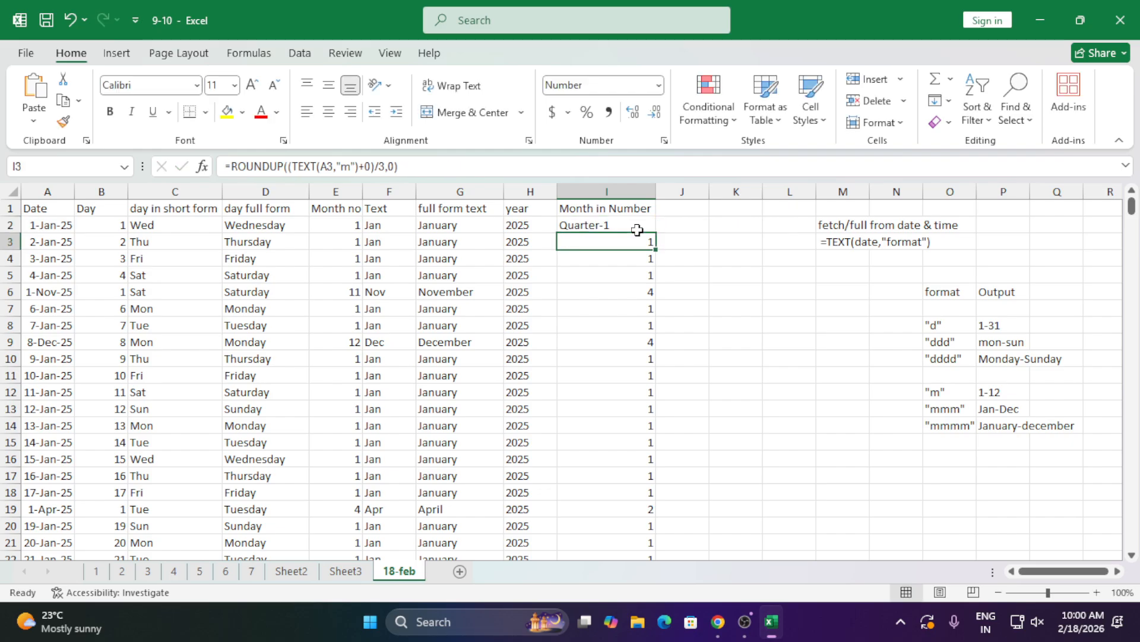
# - Fill the updated I2 formula down column I and review the quarter labels
pyautogui.click(628, 224)
pyautogui.doubleClick(656, 234)
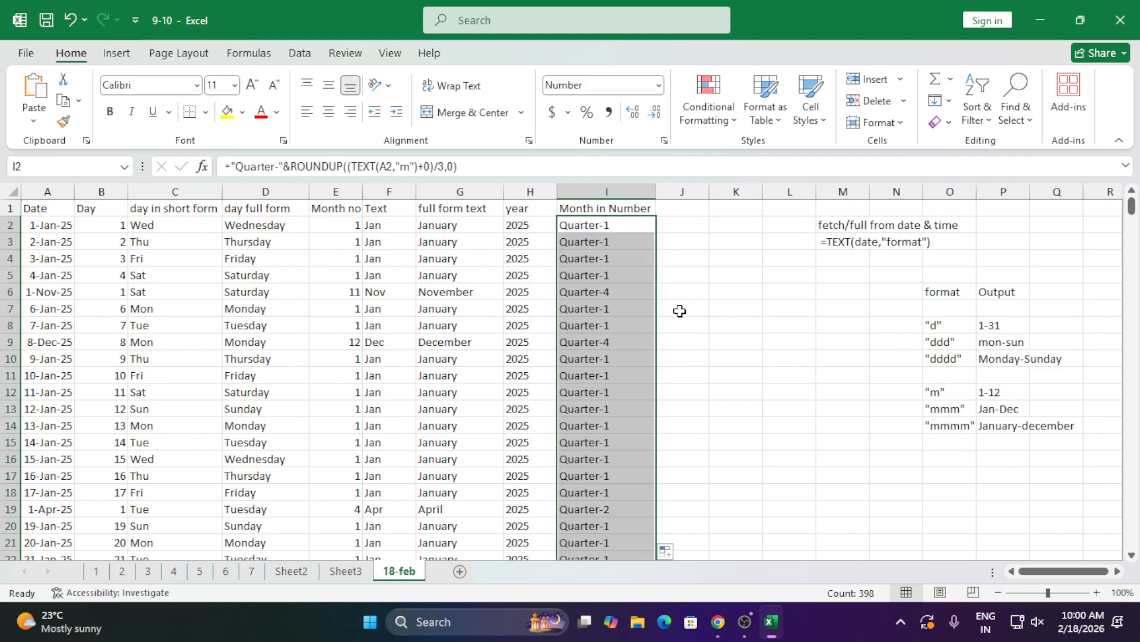
pyautogui.click(680, 311)
pyautogui.moveTo(590, 229); pyautogui.dragTo(591, 509)
pyautogui.click(672, 247)
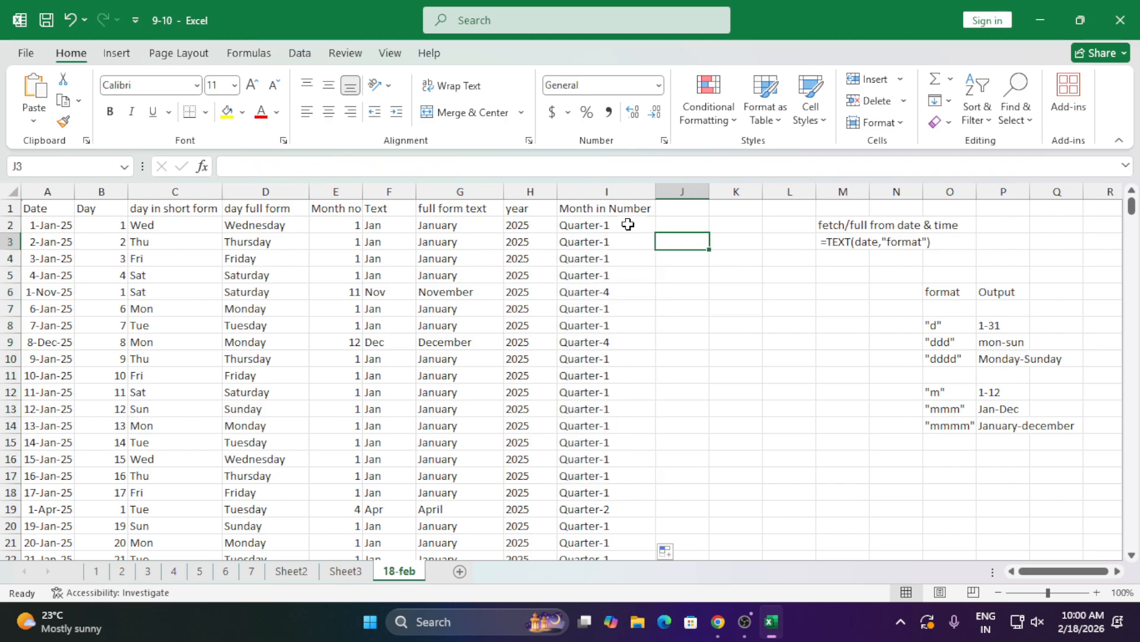
# - Rename the column I header to "Quarter" and compare its labels with the dates in column A
pyautogui.click(613, 212)
pyautogui.write('Quarter')
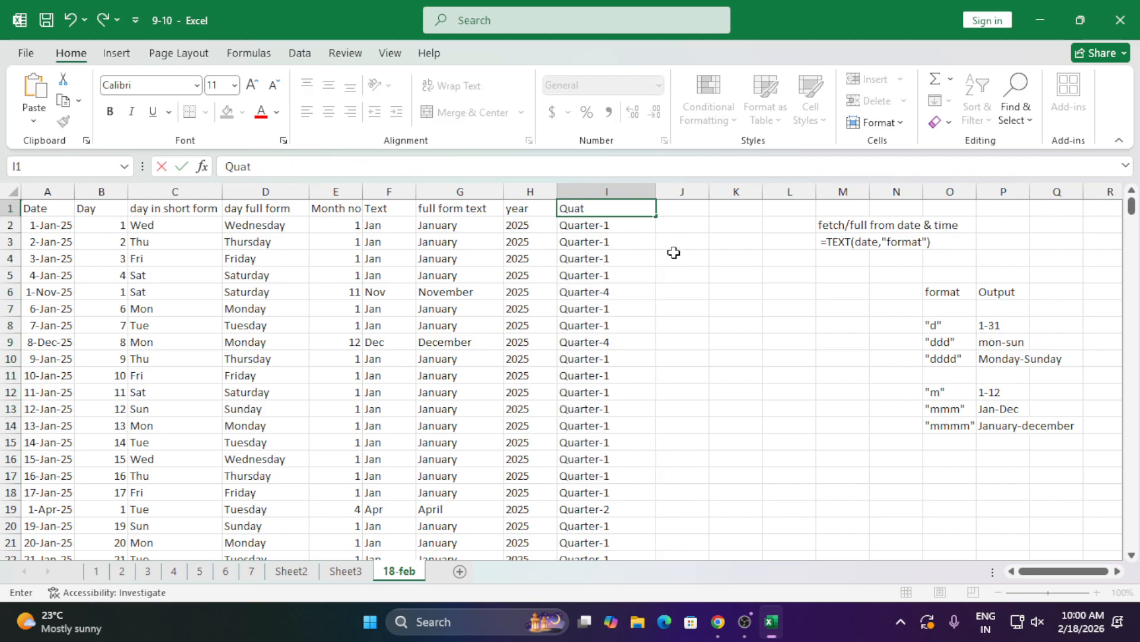
pyautogui.press('Return')
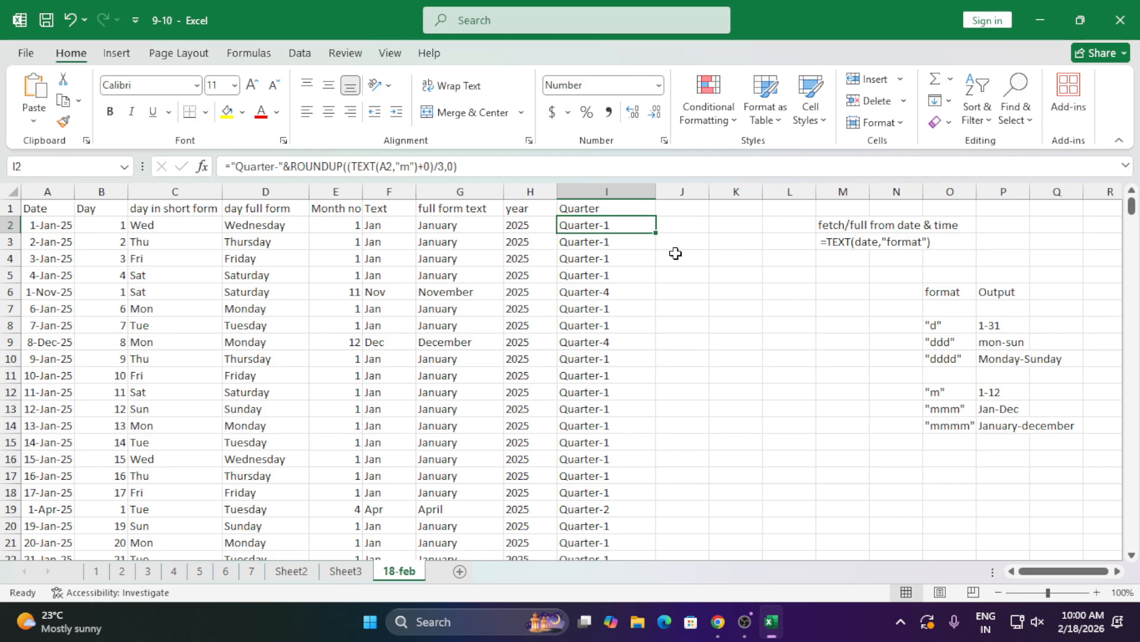
pyautogui.click(661, 285)
pyautogui.moveTo(581, 234); pyautogui.dragTo(591, 425)
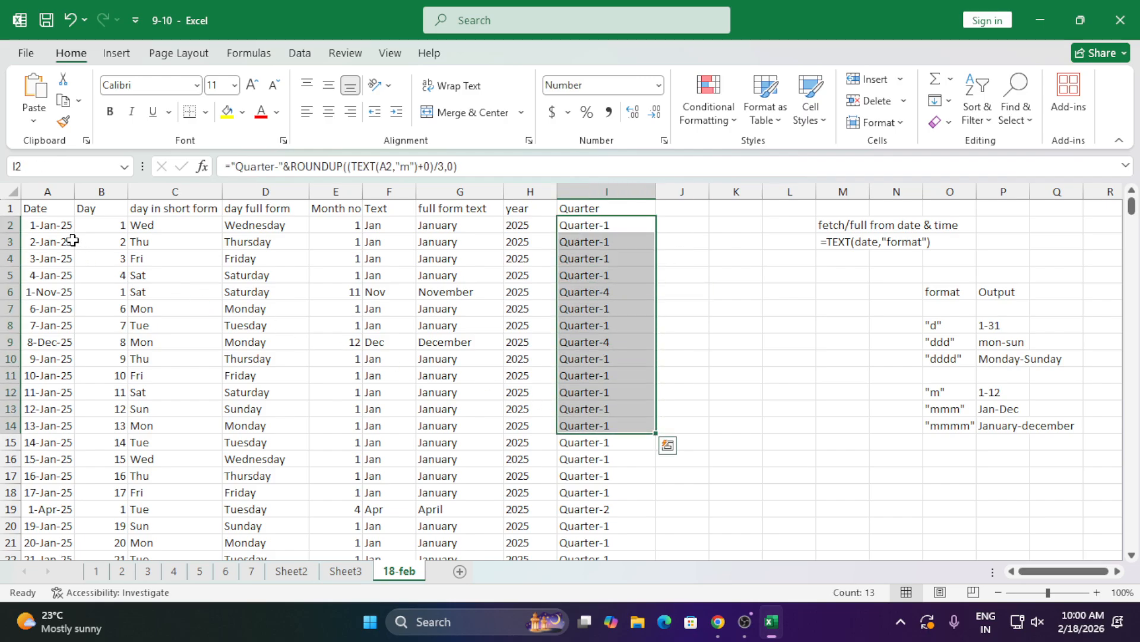
pyautogui.moveTo(60, 226); pyautogui.dragTo(53, 411)
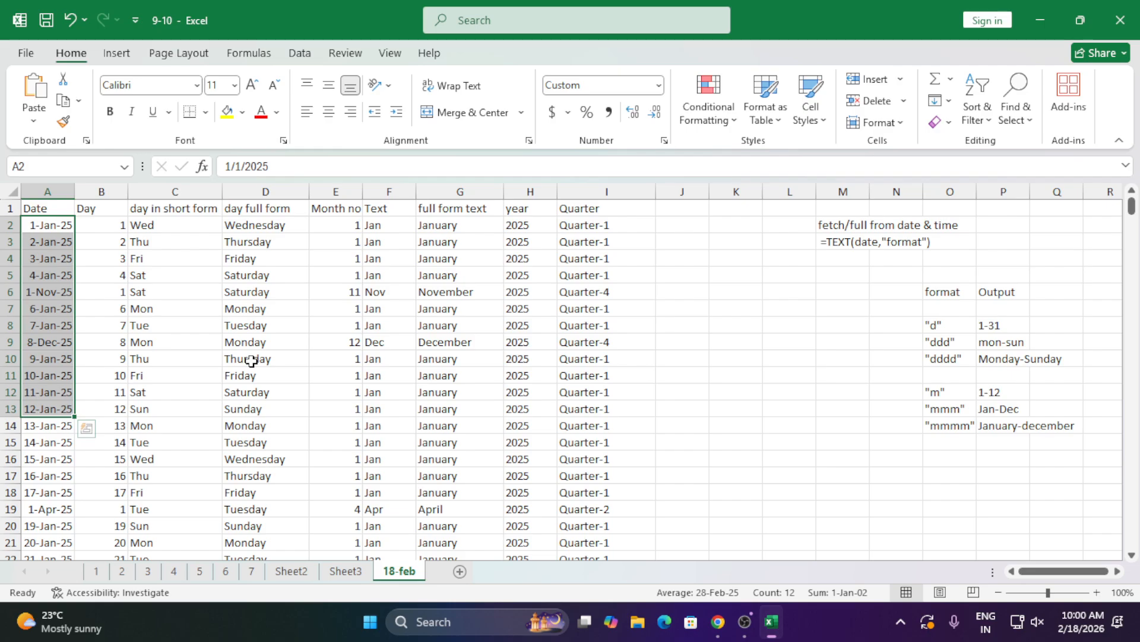
# - Insert two blank rows above the header row
pyautogui.click(10, 208)
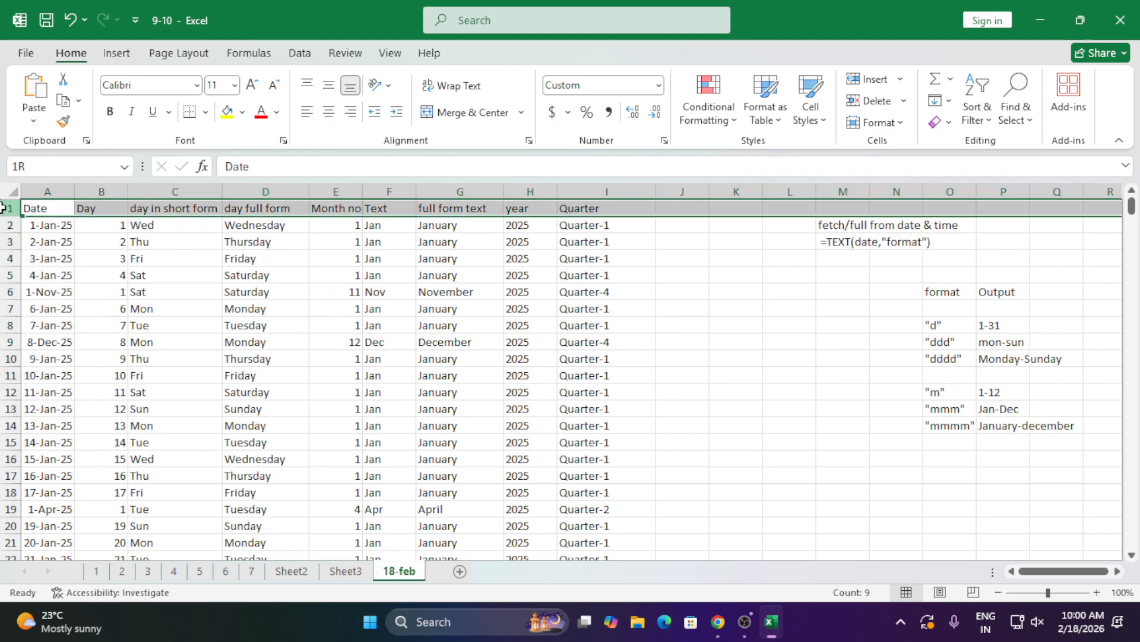
pyautogui.hotkey('ctrl', 'shift', '+')
pyautogui.press('Down')
pyautogui.press('Down')
pyautogui.press('Down')
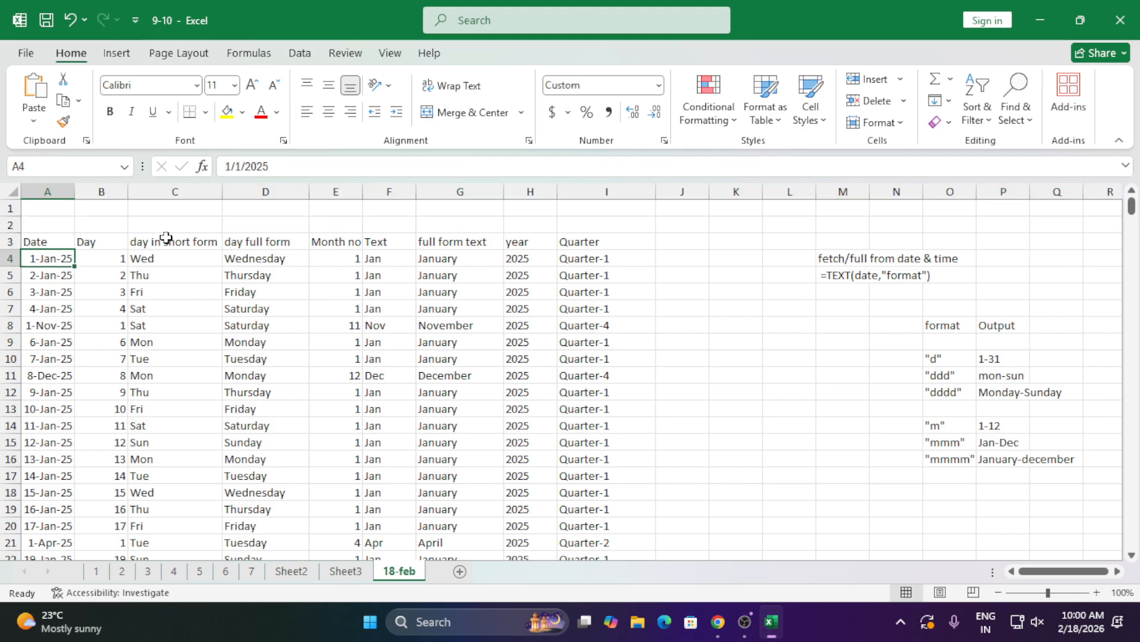
# - Enter a FORMULATEXT formula in B2 that displays the formula of B4
pyautogui.press('Right')
pyautogui.press('Right')
pyautogui.press('Up')
pyautogui.press('Left')
pyautogui.press('Up')
pyautogui.write('=form')
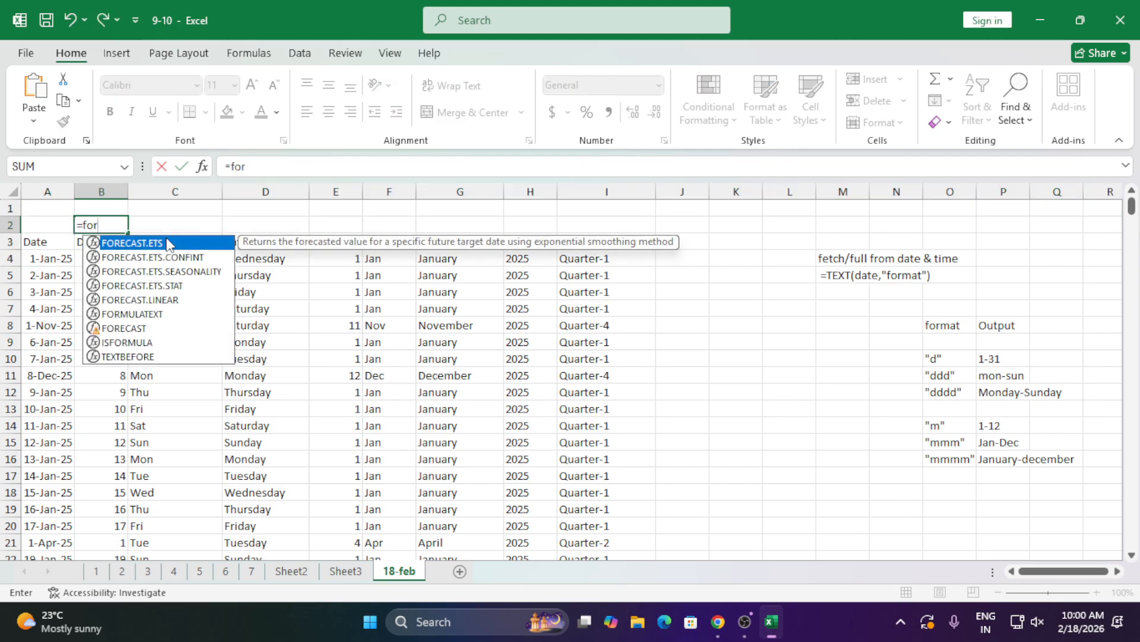
pyautogui.press('Tab')
pyautogui.press('Down')
pyautogui.press('Down')
pyautogui.press('Return')
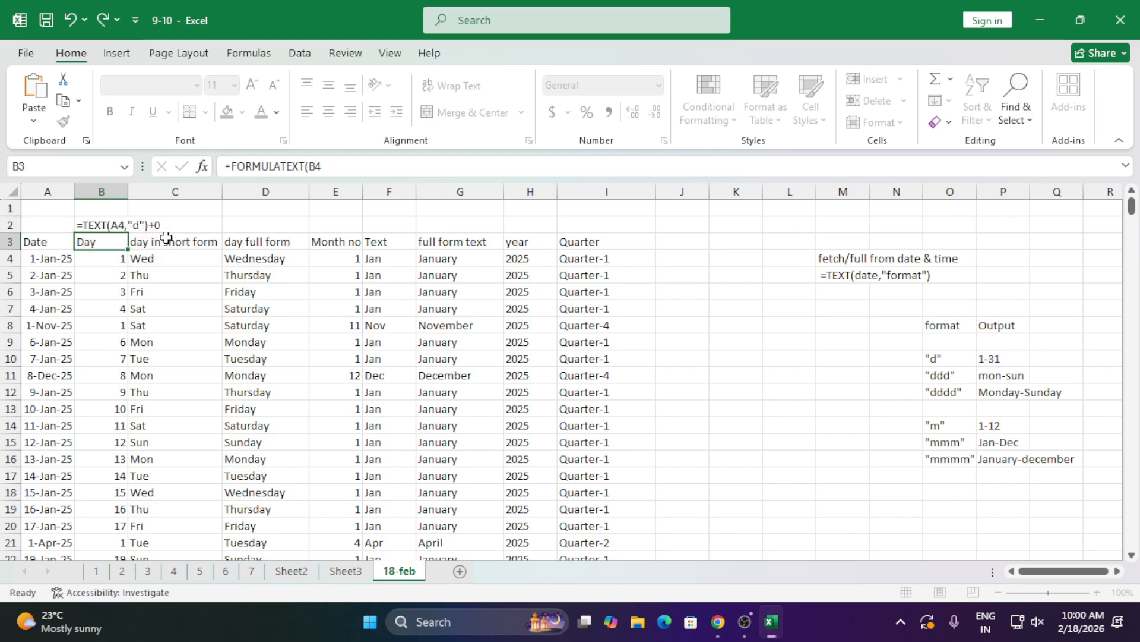
# - Auto-fit column B and fill B2's FORMULATEXT formula across to I2
pyautogui.doubleClick(130, 193)
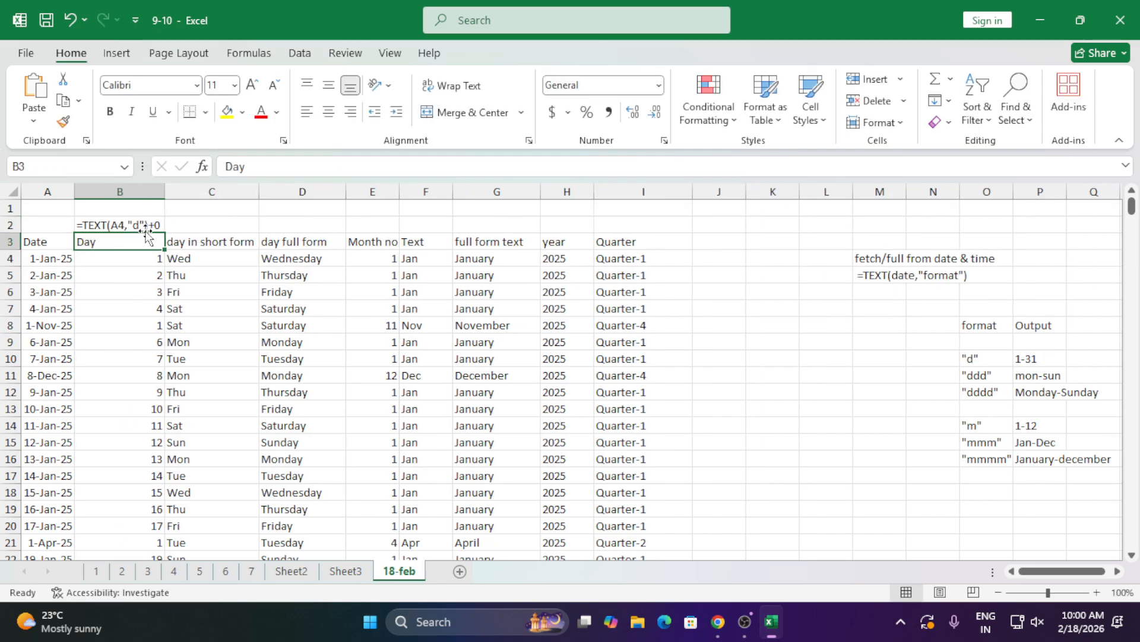
pyautogui.click(145, 224)
pyautogui.moveTo(232, 230); pyautogui.dragTo(669, 230)
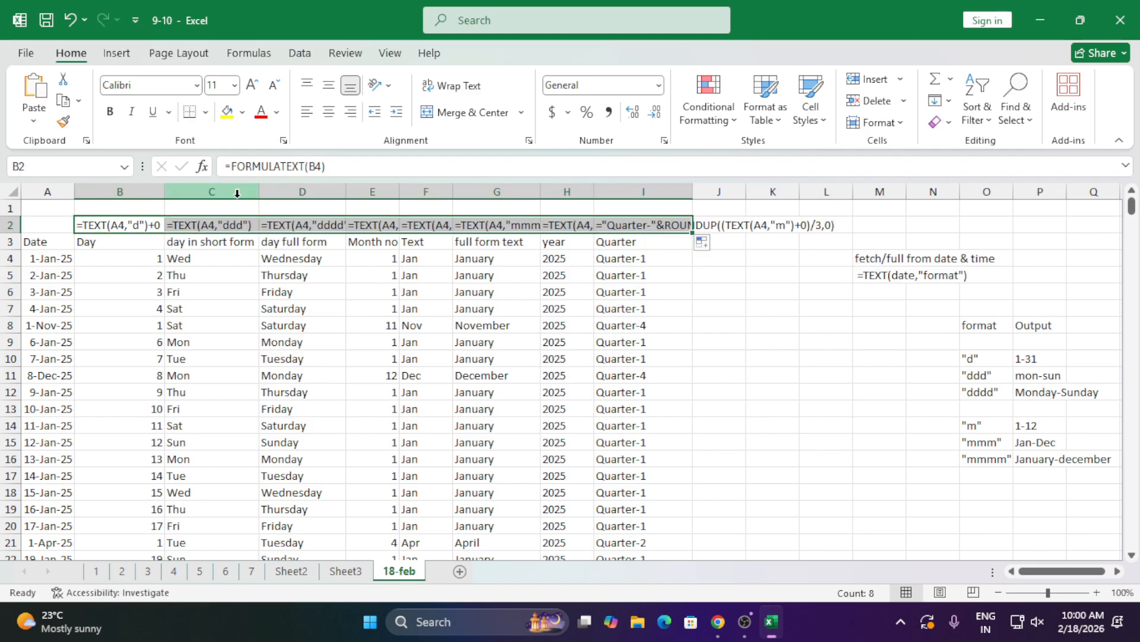
# - Auto-fit the widths of columns D through I to show the full formula texts in row 2
pyautogui.doubleClick(346, 191)
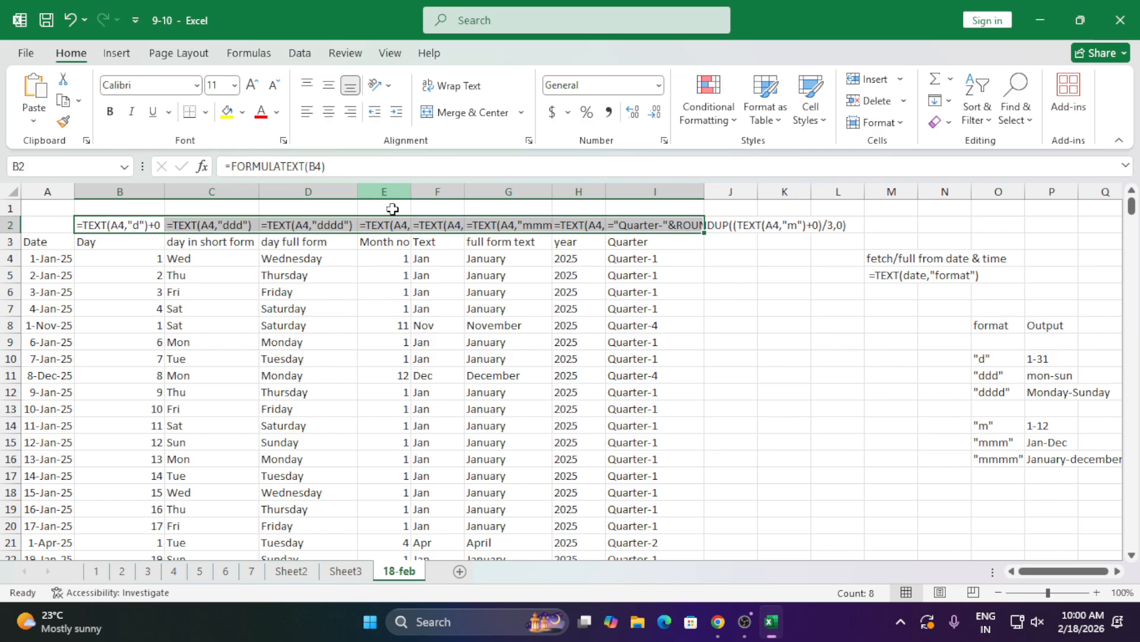
pyautogui.doubleClick(413, 191)
pyautogui.doubleClick(504, 191)
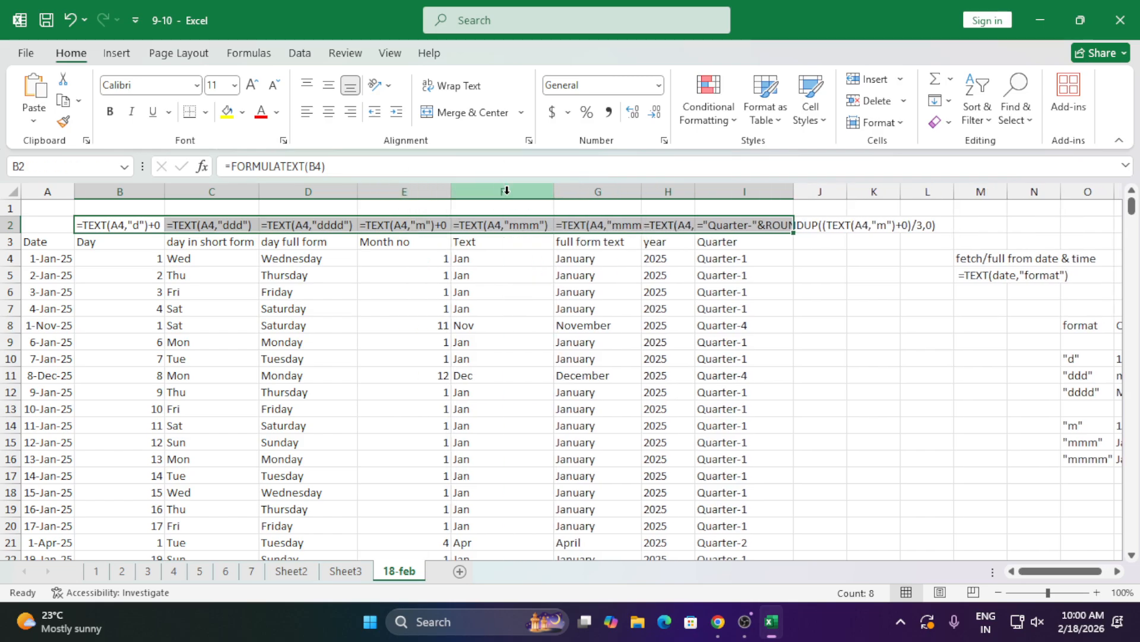
pyautogui.doubleClick(642, 191)
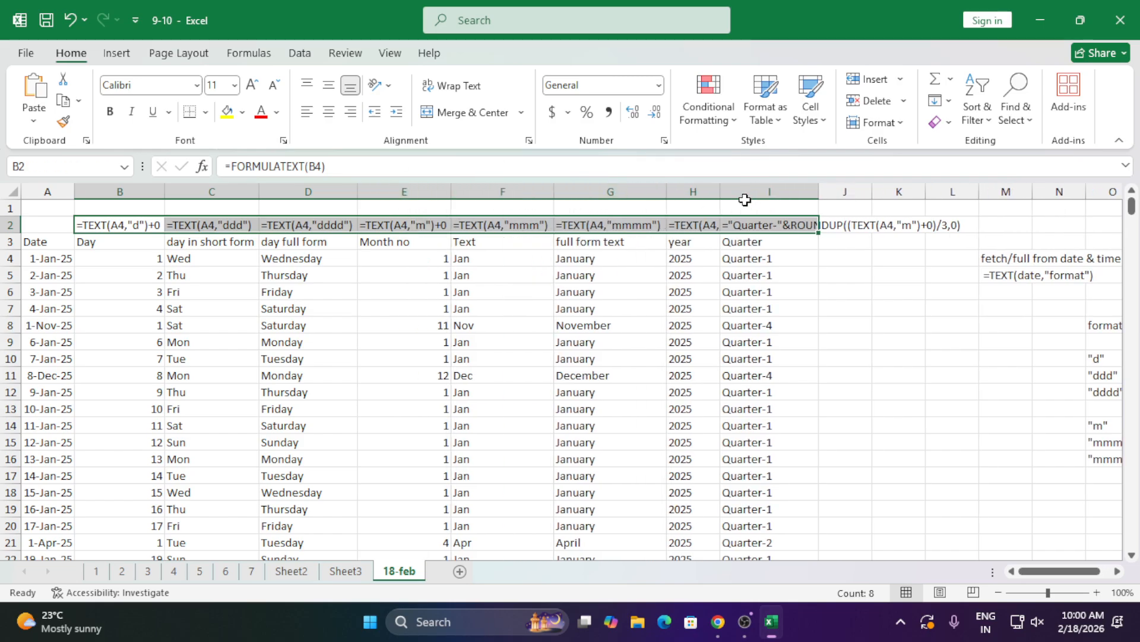
pyautogui.doubleClick(720, 191)
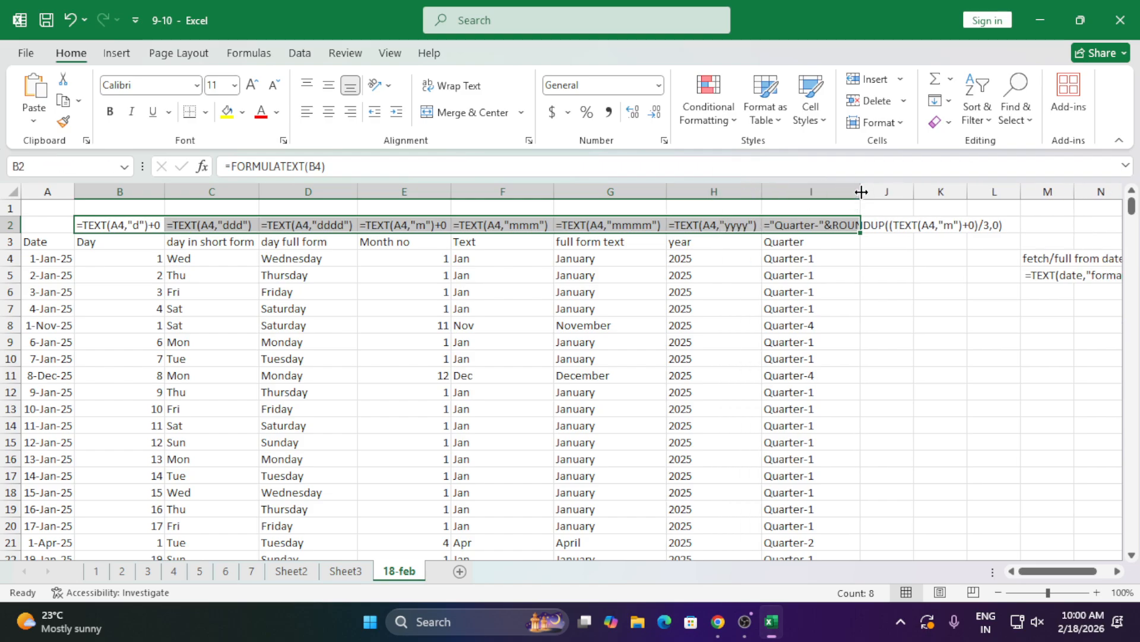
pyautogui.doubleClick(861, 191)
pyautogui.click(998, 373)
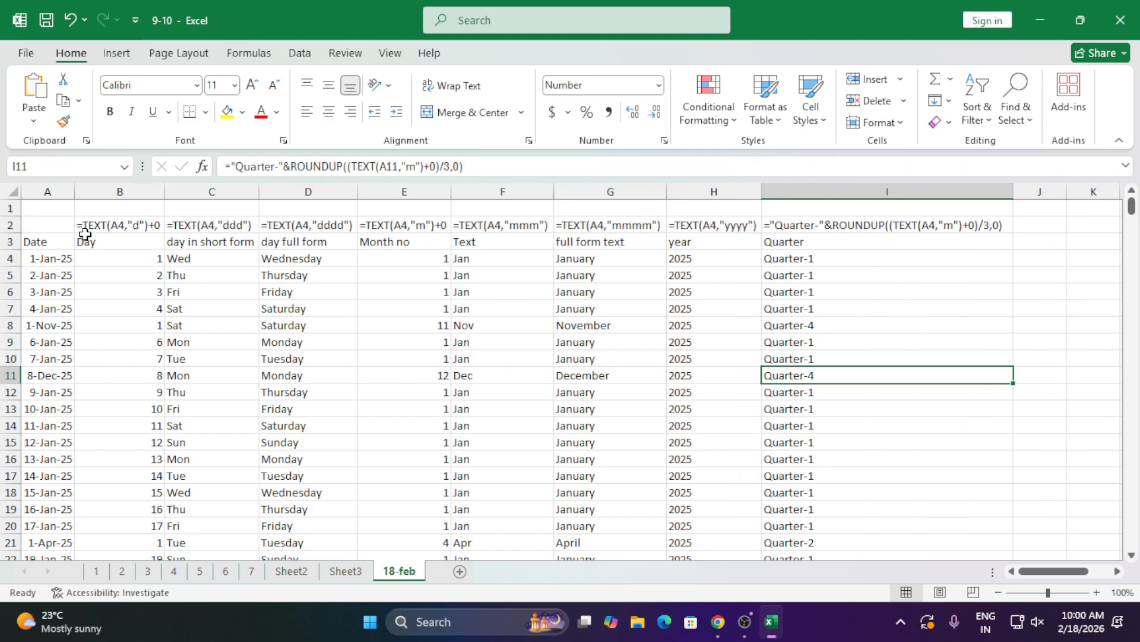
# - Apply red font colour to the formula texts in B2:I2
pyautogui.moveTo(85, 234); pyautogui.dragTo(968, 229)
pyautogui.click(261, 112)
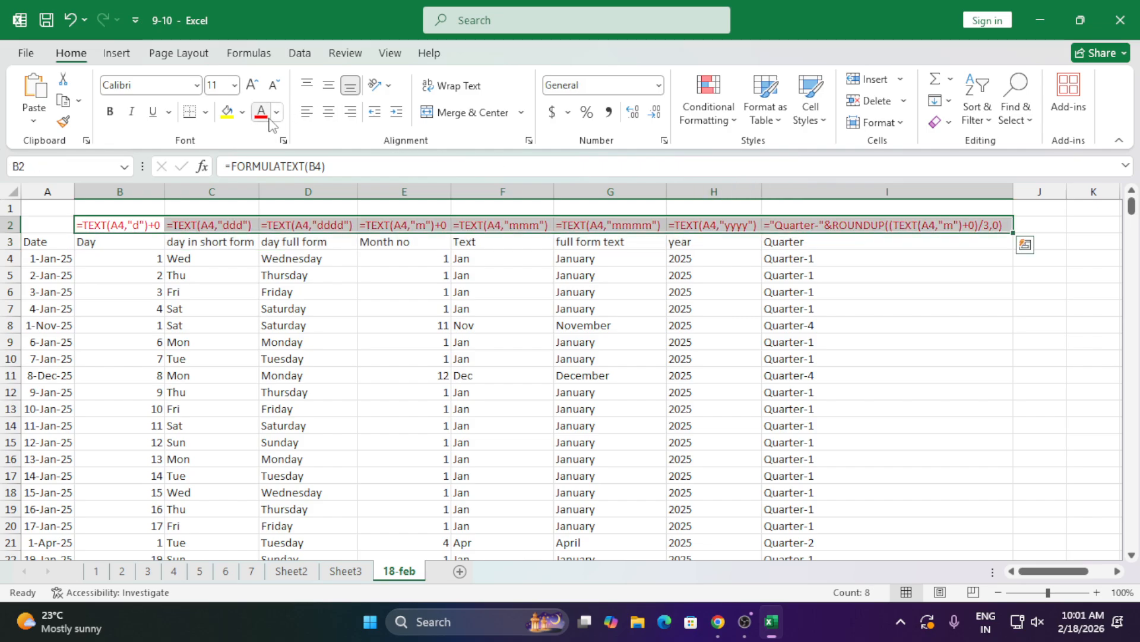
pyautogui.click(937, 331)
# - Review the TEXT format codes in O10:O16 with their outputs, and the Quarter column
pyautogui.press('Right')
pyautogui.press('Right')
pyautogui.press('Right')
pyautogui.press('Right')
pyautogui.press('Right')
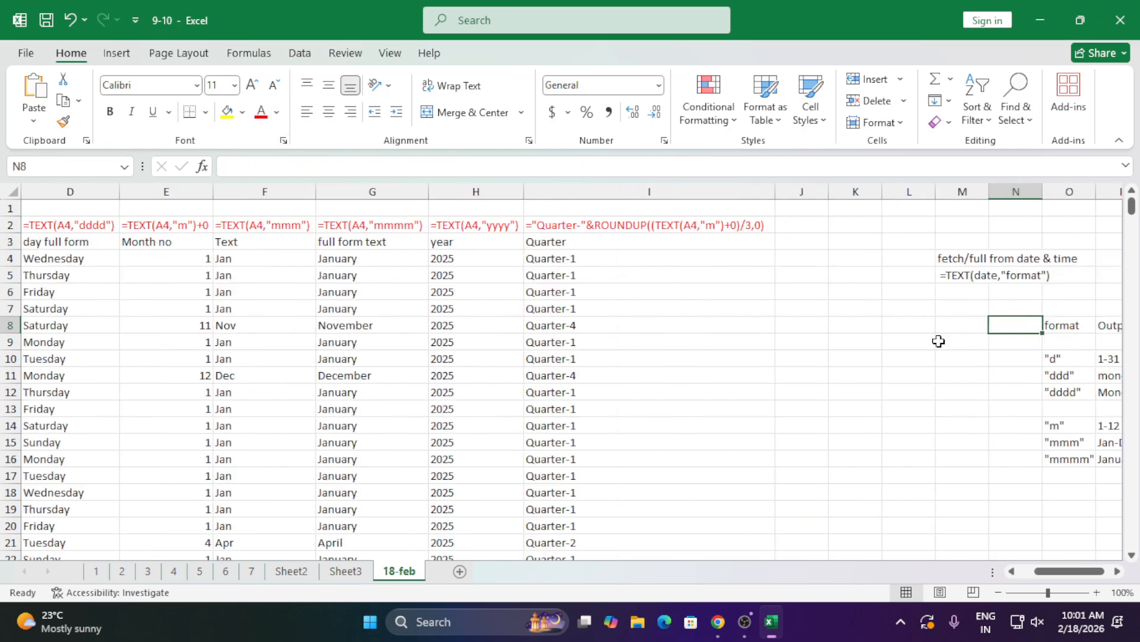
pyautogui.press('Right')
pyautogui.press('Right')
pyautogui.press('Right')
pyautogui.press('Right')
pyautogui.moveTo(859, 305); pyautogui.dragTo(980, 467)
pyautogui.moveTo(876, 506); pyautogui.dragTo(871, 494)
pyautogui.moveTo(864, 355); pyautogui.dragTo(873, 460)
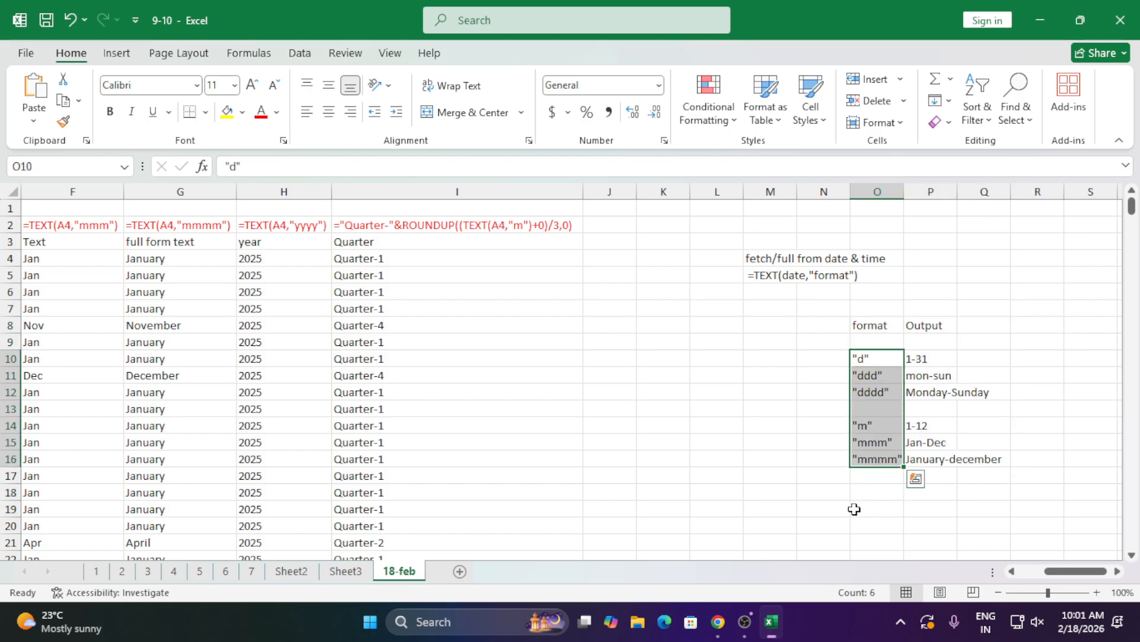
pyautogui.click(573, 361)
pyautogui.moveTo(401, 245); pyautogui.dragTo(389, 426)
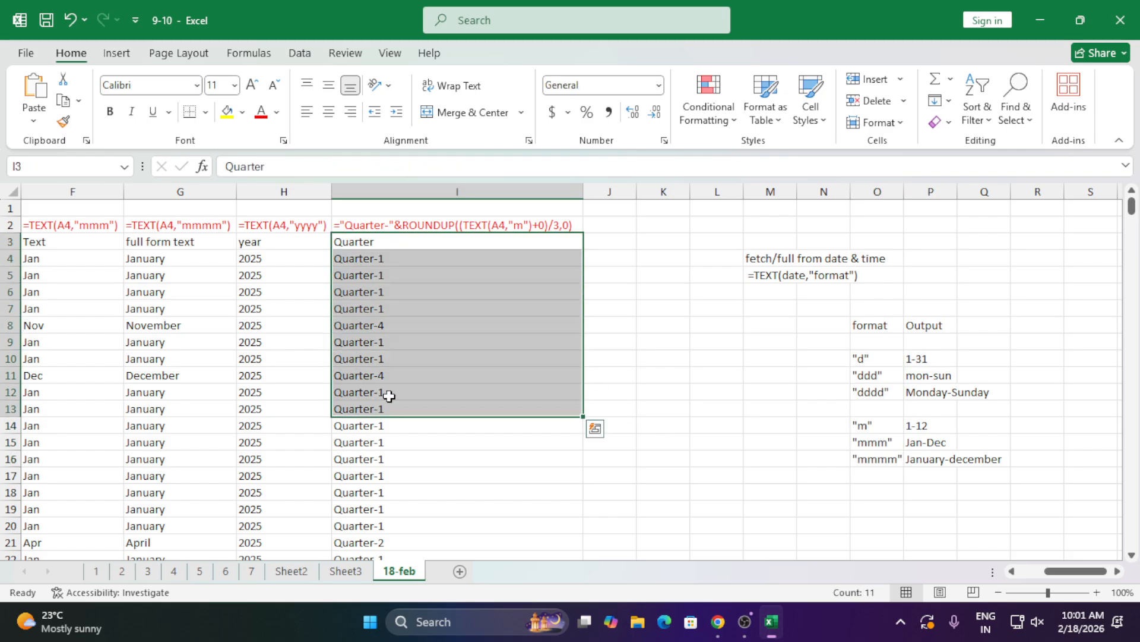
pyautogui.click(660, 324)
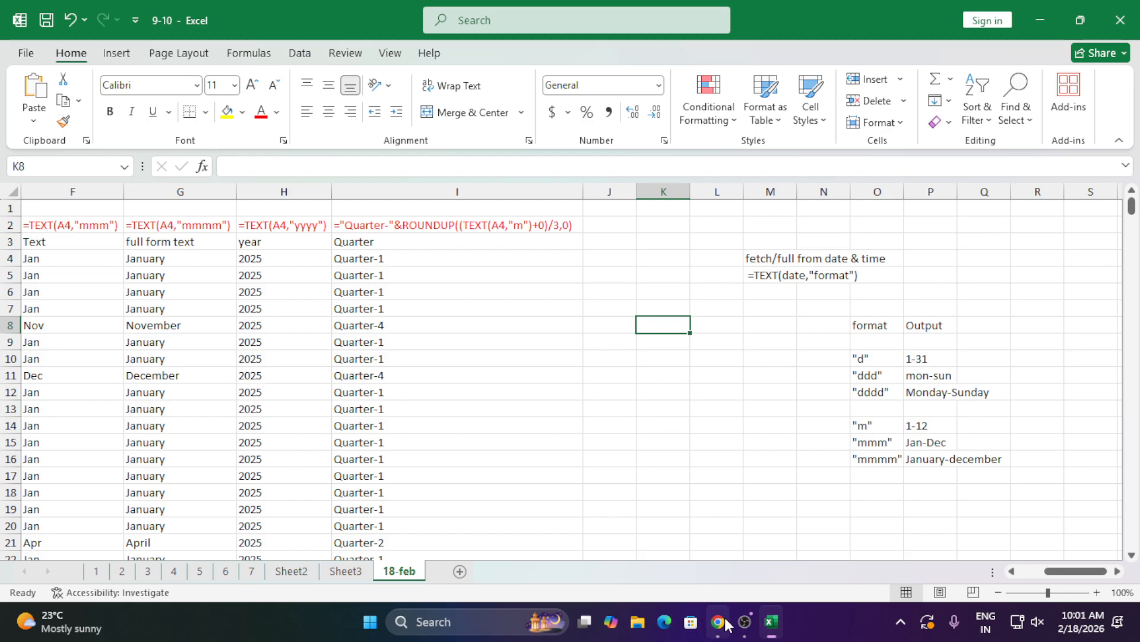
# - Switch to the OBS Studio window
pyautogui.click(742, 632)
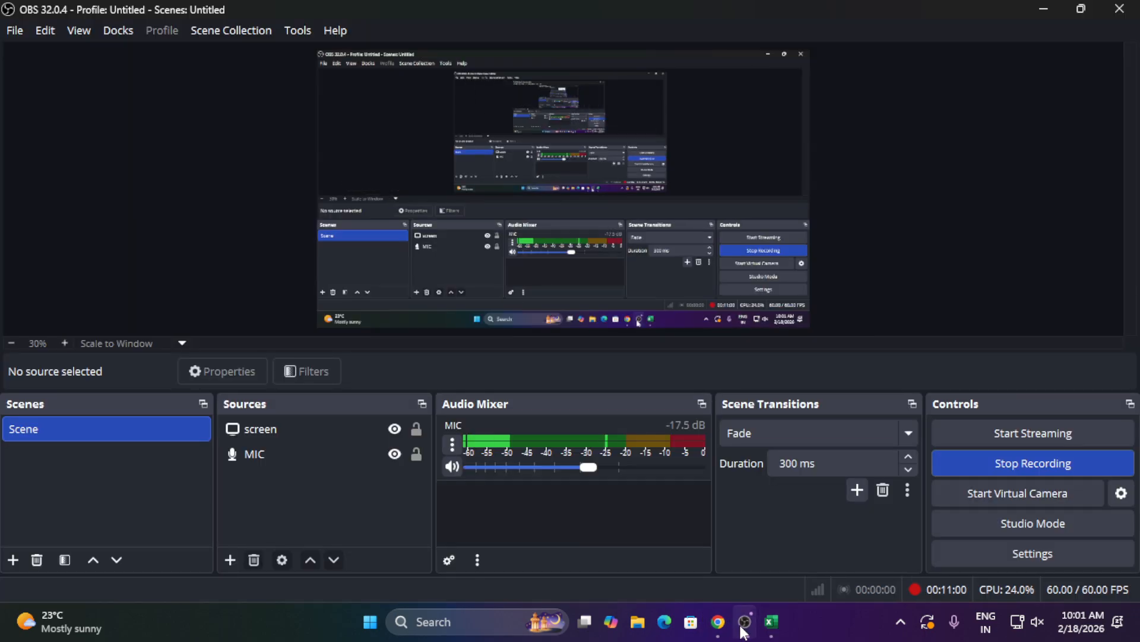